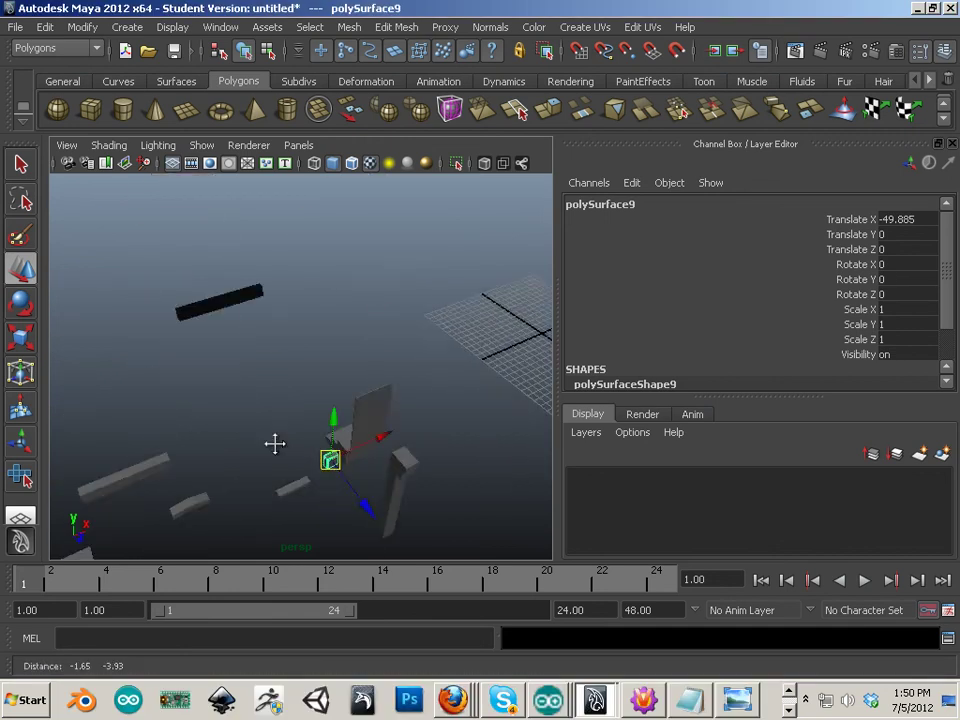
Step: Select the tall post and the small block, and move both along X to a Translate X of -42.518
{"action": "right_click_drag", "start_coordinate": [305, 372], "coordinate": [408, 419], "text": "alt"}
{"action": "middle_click_drag", "start_coordinate": [408, 419], "coordinate": [240, 480], "text": "alt"}
{"action": "left_click_drag", "start_coordinate": [240, 480], "coordinate": [340, 430], "text": "alt"}
{"action": "middle_click_drag", "start_coordinate": [340, 430], "coordinate": [440, 400], "text": "alt"}
{"action": "right_click_drag", "start_coordinate": [440, 400], "coordinate": [256, 412], "text": "alt"}
{"action": "middle_click_drag", "start_coordinate": [344, 441], "coordinate": [352, 438], "text": "alt"}
{"action": "left_click", "coordinate": [463, 460]}
{"action": "left_click", "coordinate": [390, 370], "text": "shift"}
{"action": "left_click_drag", "start_coordinate": [430, 366], "coordinate": [548, 372]}
{"action": "middle_click_drag", "start_coordinate": [546, 371], "coordinate": [343, 392], "text": "alt"}
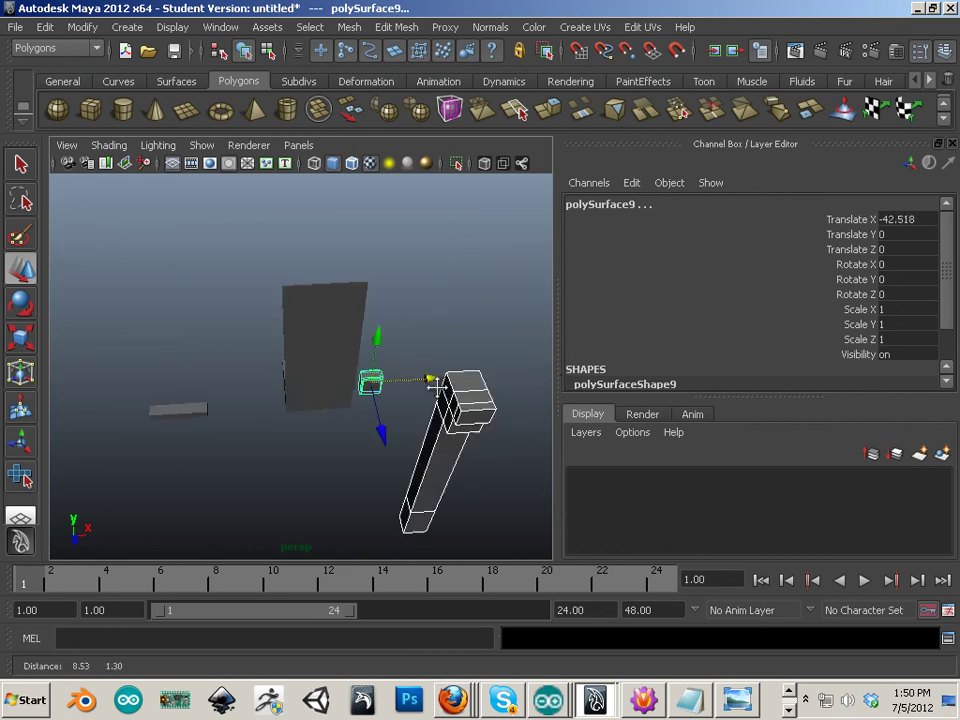
Step: Select the small flat bar and move it along X closer to the tall flat panel
{"action": "left_click_drag", "start_coordinate": [343, 392], "coordinate": [333, 427], "text": "alt"}
{"action": "left_click", "coordinate": [173, 455]}
{"action": "left_click_drag", "start_coordinate": [214, 457], "coordinate": [408, 477]}
{"action": "left_click_drag", "start_coordinate": [114, 572], "coordinate": [164, 482]}
{"action": "left_click_drag", "start_coordinate": [164, 482], "coordinate": [267, 412], "text": "alt"}
{"action": "middle_click_drag", "start_coordinate": [267, 412], "coordinate": [318, 494], "text": "alt"}
{"action": "right_click_drag", "start_coordinate": [318, 494], "coordinate": [265, 487], "text": "alt"}
{"action": "left_click_drag", "start_coordinate": [265, 487], "coordinate": [319, 414], "text": "alt"}
Step: Select the tall flat panel and move it along X to a Translate X of -55.461
{"action": "left_click", "coordinate": [401, 379]}
{"action": "left_click_drag", "start_coordinate": [467, 375], "coordinate": [406, 387]}
{"action": "left_click_drag", "start_coordinate": [402, 388], "coordinate": [298, 407], "text": "alt"}
{"action": "middle_click_drag", "start_coordinate": [298, 407], "coordinate": [341, 489], "text": "alt"}
{"action": "right_click_drag", "start_coordinate": [341, 489], "coordinate": [281, 465], "text": "alt"}
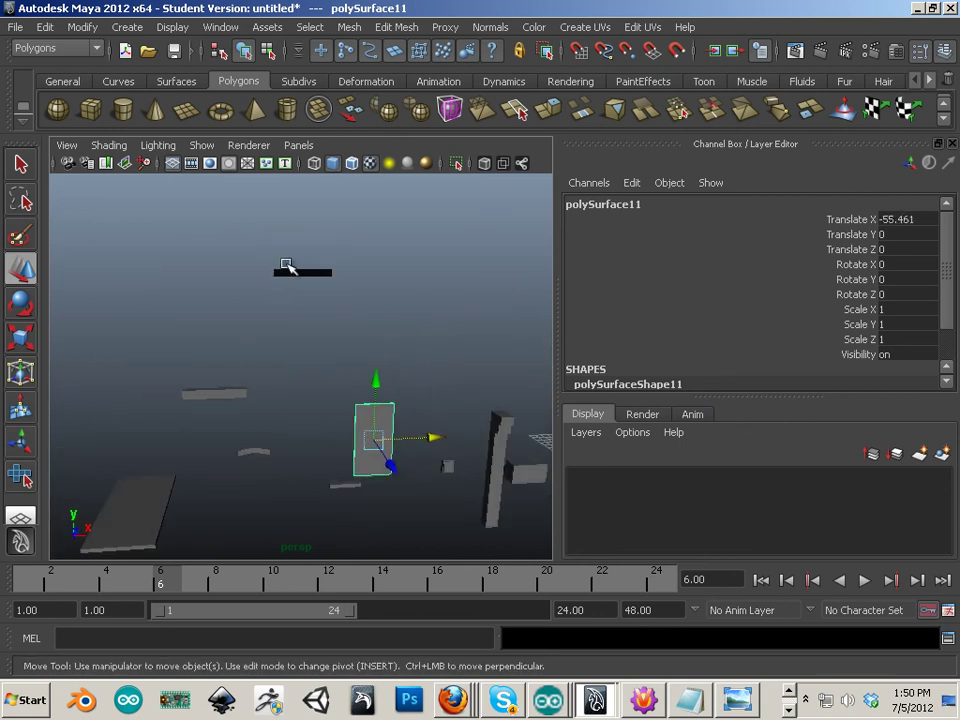
Step: Move the long grey bar next to the tall panel, to about X -40.03, Y -4.00, Z 2.11
{"action": "left_click", "coordinate": [300, 271]}
{"action": "left_click_drag", "start_coordinate": [197, 370], "coordinate": [310, 436]}
{"action": "left_click_drag", "start_coordinate": [309, 480], "coordinate": [294, 505], "text": "alt"}
{"action": "left_click_drag", "start_coordinate": [219, 457], "coordinate": [273, 487]}
{"action": "left_click", "coordinate": [288, 481]}
Step: Select the tall panel, the long bar, the curved piece and the small flat bar together and apply Automatic Mapping
{"action": "left_click_drag", "start_coordinate": [236, 394], "coordinate": [388, 548]}
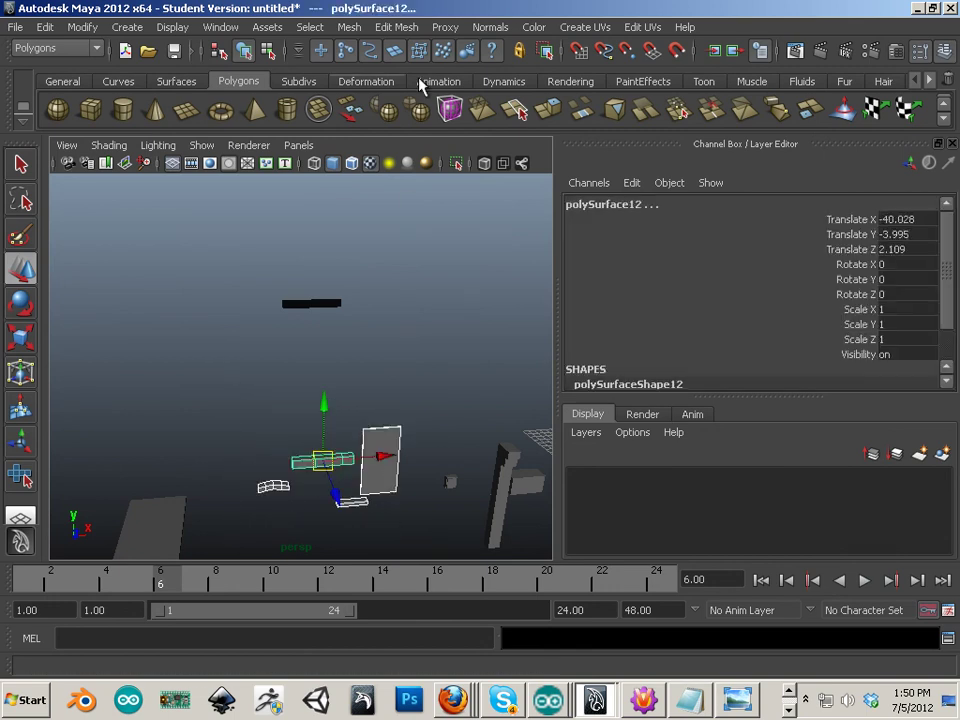
{"action": "left_click", "coordinate": [588, 29]}
{"action": "left_click", "coordinate": [615, 107]}
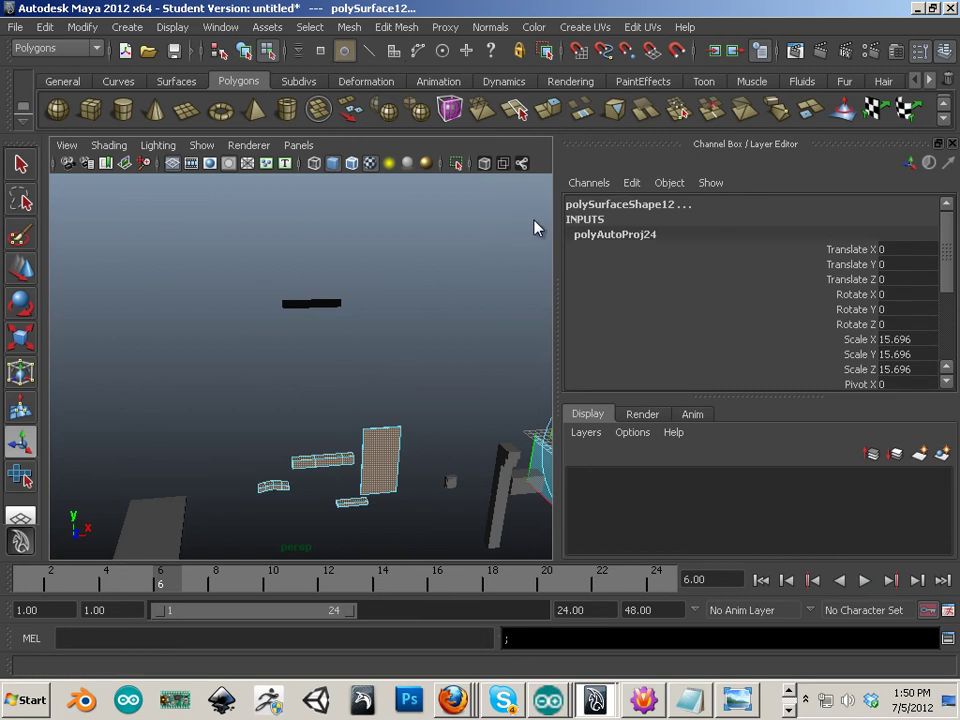
{"action": "left_click", "coordinate": [428, 328]}
Step: Select only the tall flat panel and show its UV shells in the UV Texture Editor
{"action": "right_click_drag", "start_coordinate": [381, 454], "coordinate": [405, 440]}
{"action": "left_click", "coordinate": [395, 455]}
{"action": "left_click", "coordinate": [220, 27]}
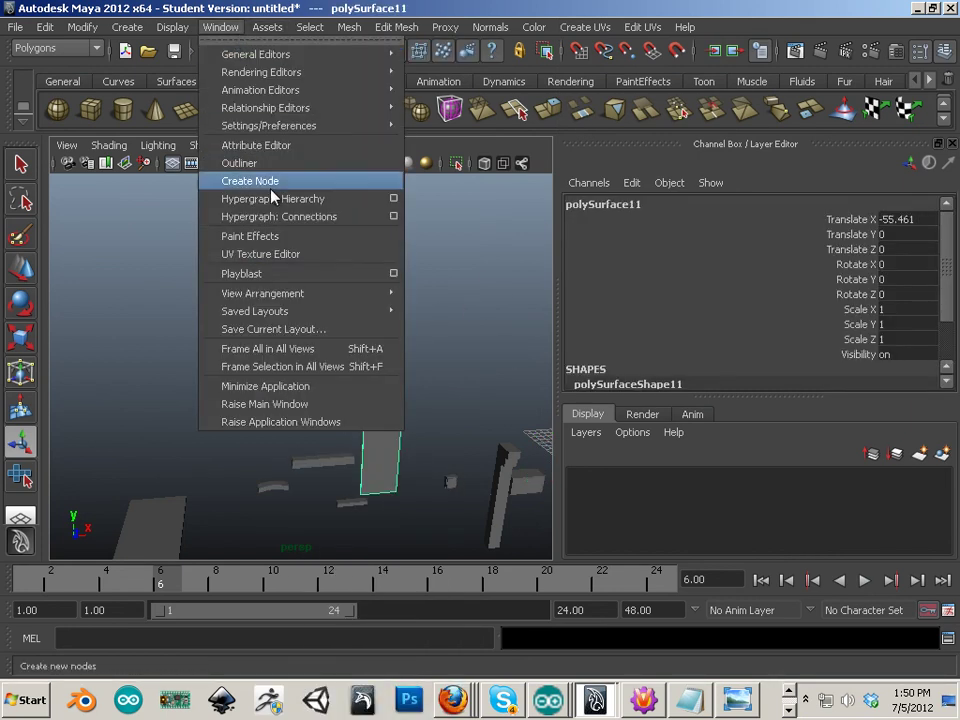
{"action": "left_click", "coordinate": [272, 253]}
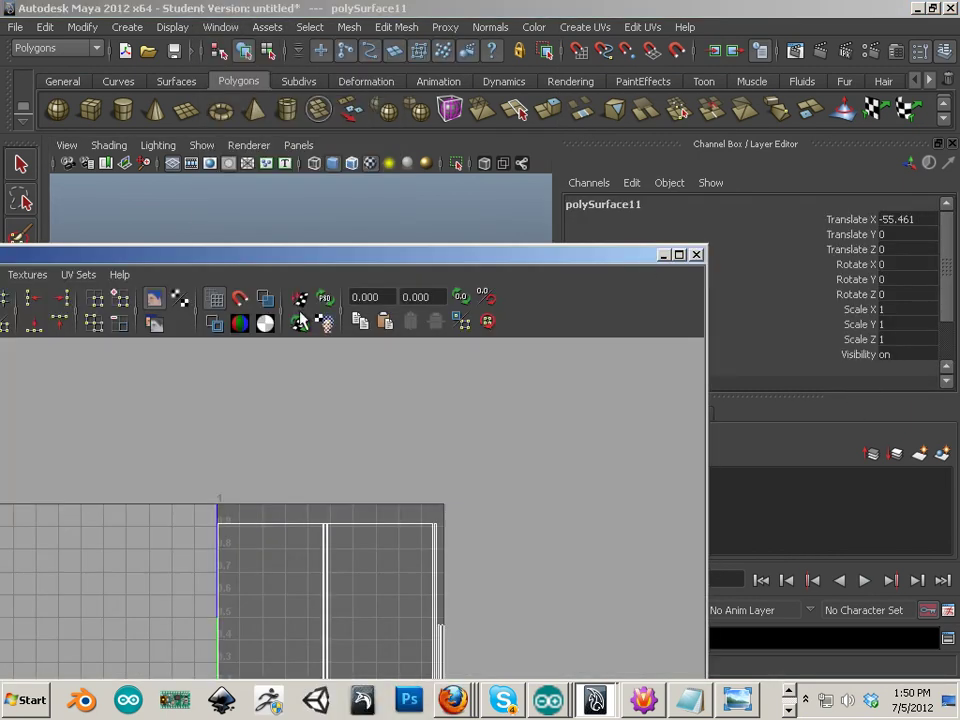
{"action": "left_click_drag", "start_coordinate": [258, 261], "coordinate": [463, 93]}
{"action": "scroll", "coordinate": [495, 398], "scroll_direction": "up", "scroll_amount": 3}
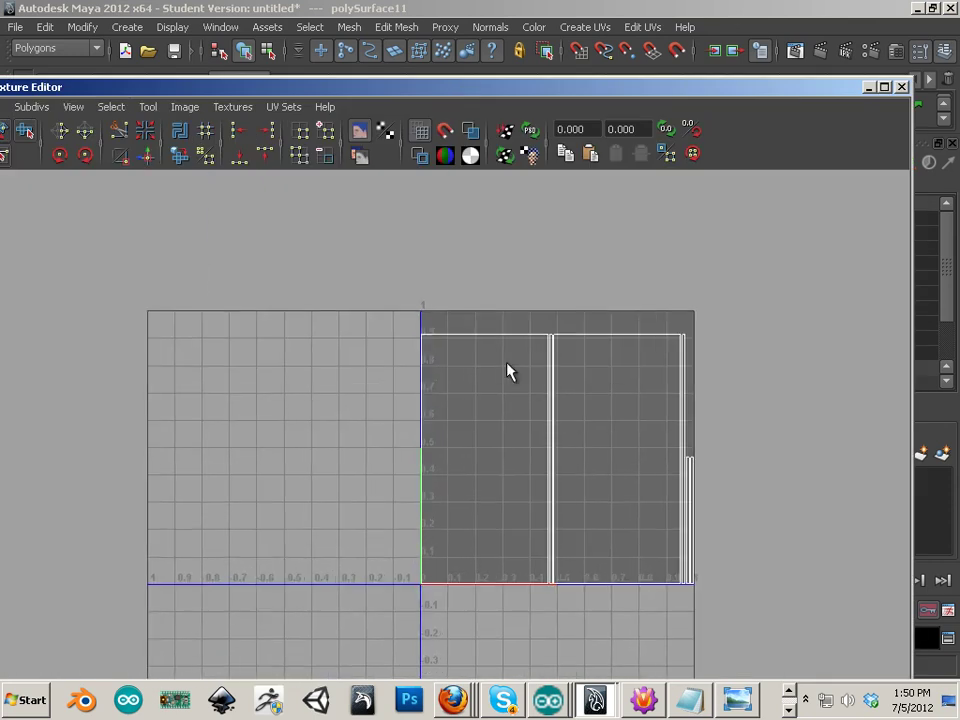
Step: Move and sew the matching thin strips onto the upper and lower edges of the first large UV shell
{"action": "right_click_drag", "start_coordinate": [507, 363], "coordinate": [508, 338]}
{"action": "left_click", "coordinate": [508, 335]}
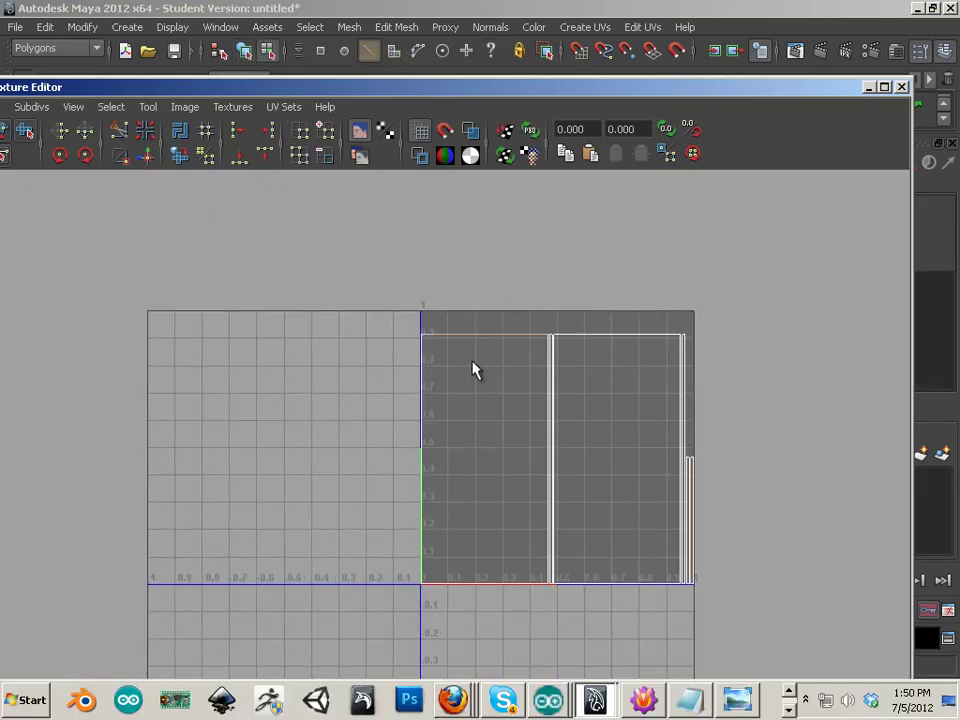
{"action": "left_click", "coordinate": [154, 161]}
{"action": "left_click", "coordinate": [461, 582]}
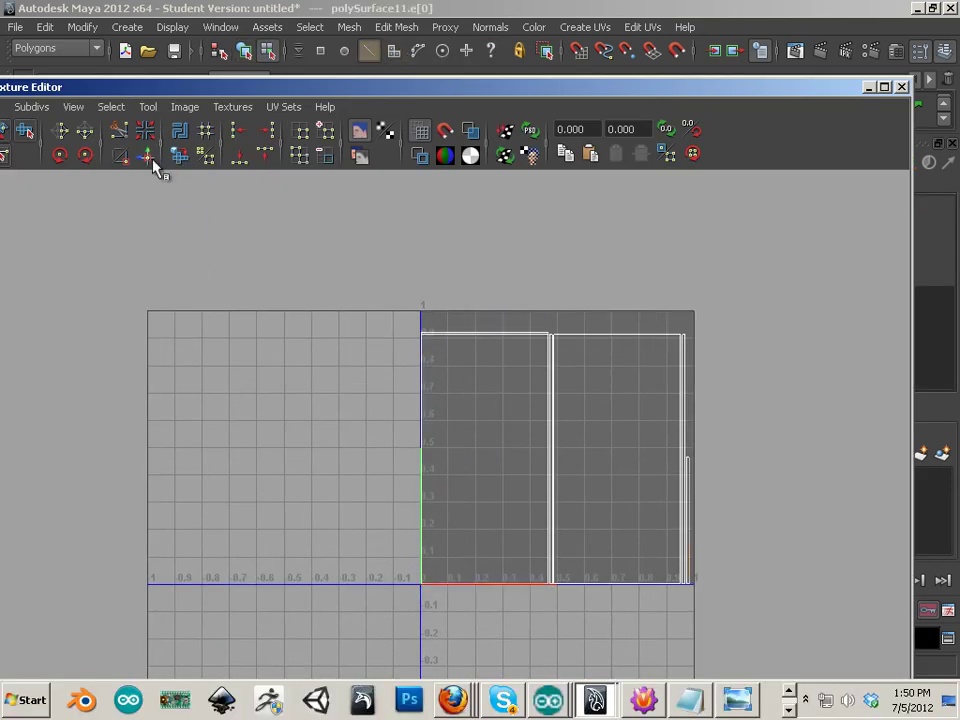
{"action": "left_click", "coordinate": [341, 412]}
Step: Select all UVs of the sewn shell and move it along U out of the 0–1 square into negative U
{"action": "middle_click_drag", "start_coordinate": [453, 426], "coordinate": [414, 435], "text": "alt"}
{"action": "right_click_drag", "start_coordinate": [415, 336], "coordinate": [484, 334]}
{"action": "left_click_drag", "start_coordinate": [466, 302], "coordinate": [333, 377]}
{"action": "right_click_drag", "start_coordinate": [377, 350], "coordinate": [429, 358], "text": "ctrl"}
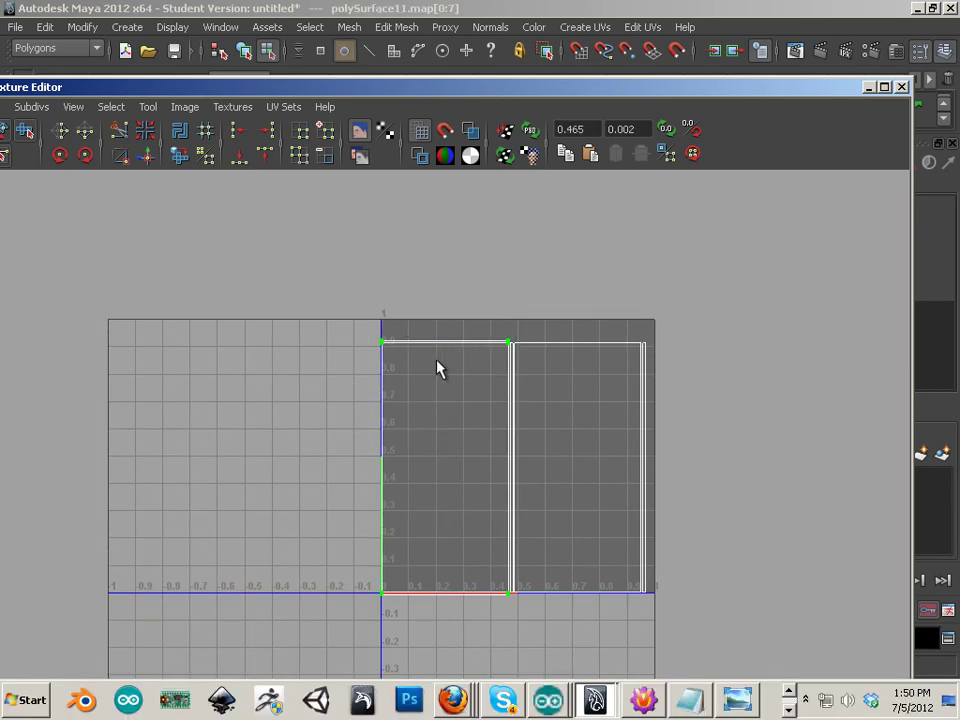
{"action": "key", "text": "w"}
{"action": "left_click_drag", "start_coordinate": [566, 471], "coordinate": [311, 471]}
{"action": "left_click", "coordinate": [560, 362]}
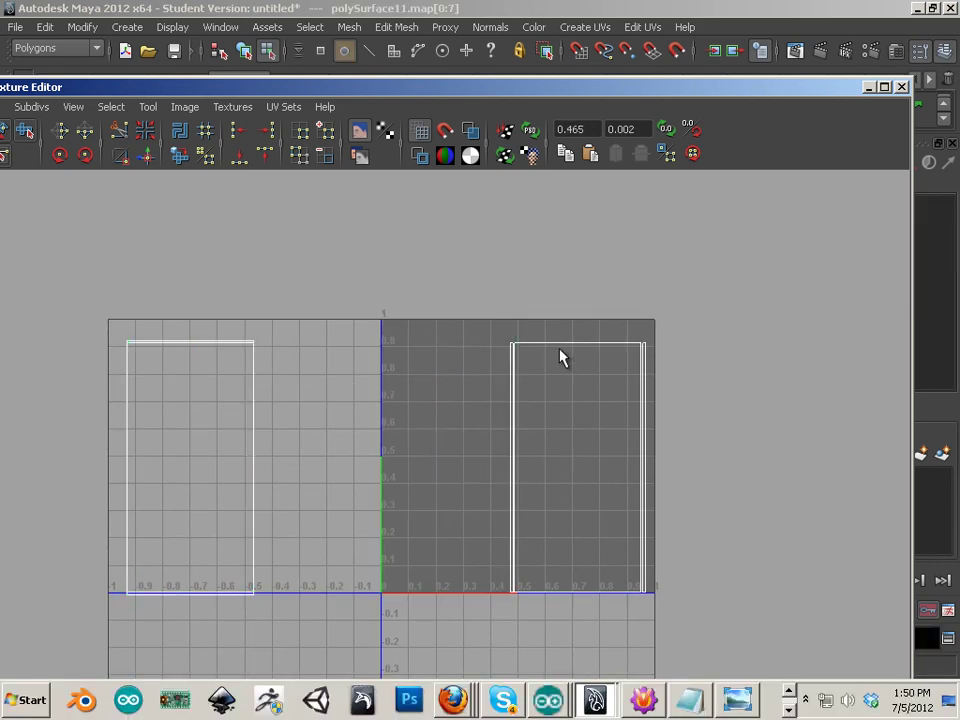
Step: Select only the left edge of the remaining large UV shell and sew its thin side strip to it
{"action": "right_click_drag", "start_coordinate": [511, 393], "coordinate": [520, 352]}
{"action": "left_click", "coordinate": [511, 397]}
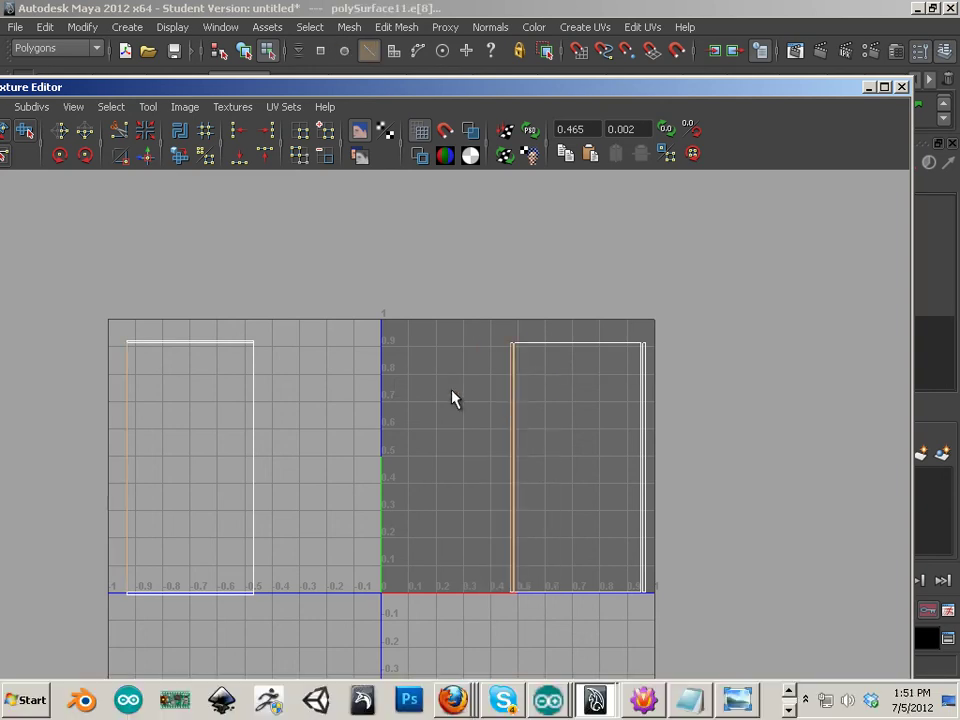
{"action": "left_click", "coordinate": [127, 392], "text": "shift"}
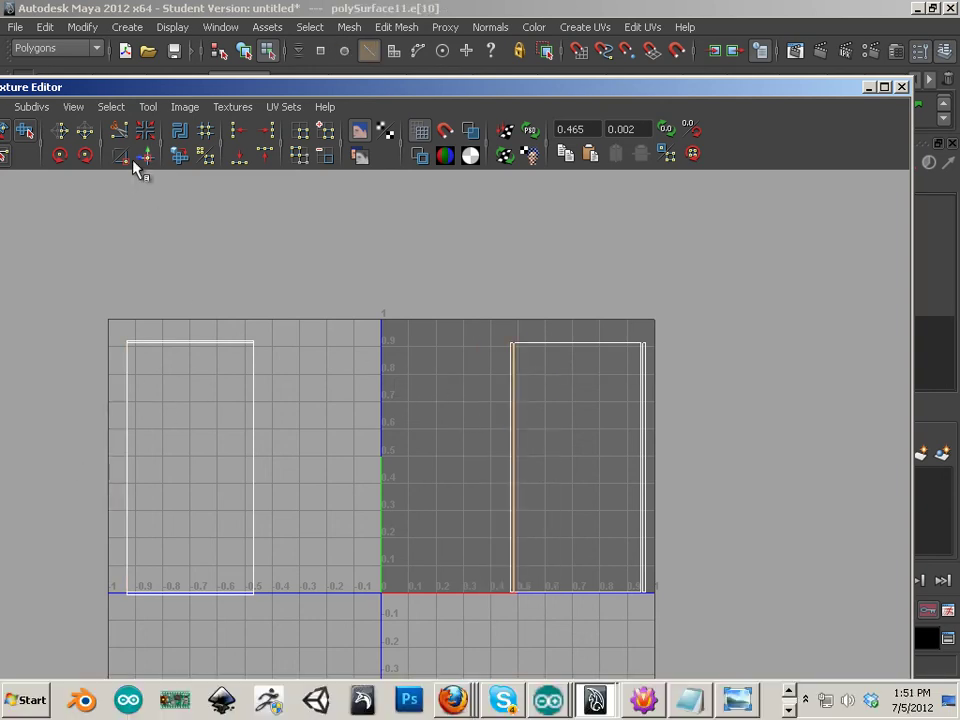
{"action": "left_click", "coordinate": [307, 268]}
{"action": "middle_click_drag", "start_coordinate": [541, 413], "coordinate": [446, 407], "text": "alt"}
{"action": "left_click_drag", "start_coordinate": [480, 410], "coordinate": [860, 533]}
{"action": "middle_click_drag", "start_coordinate": [508, 503], "coordinate": [615, 463], "text": "alt"}
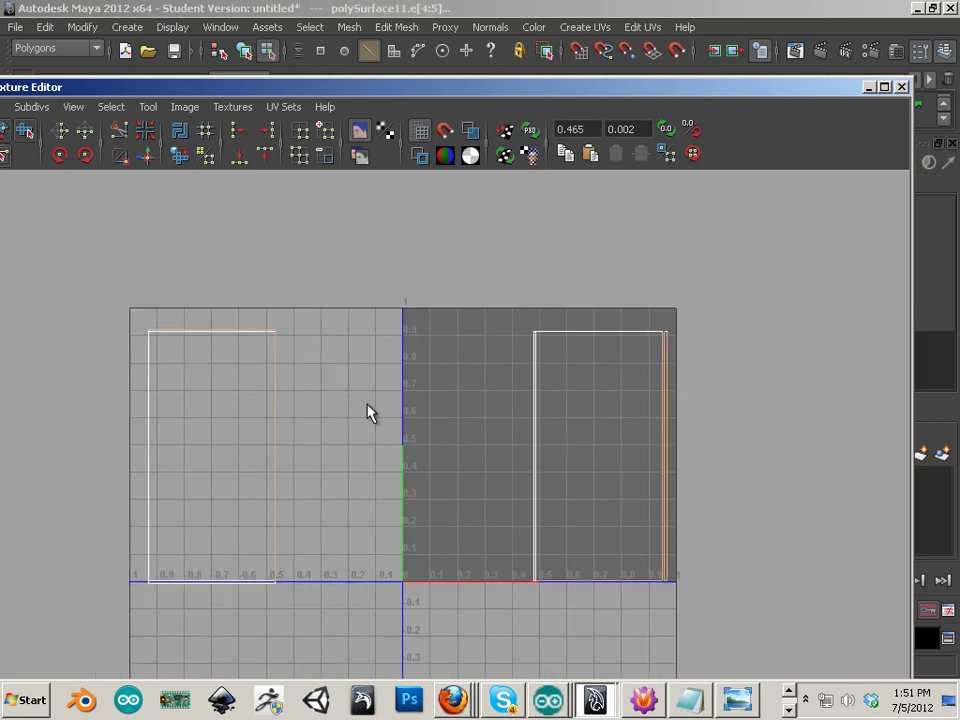
{"action": "right_click_drag", "start_coordinate": [358, 403], "coordinate": [238, 423], "text": "ctrl"}
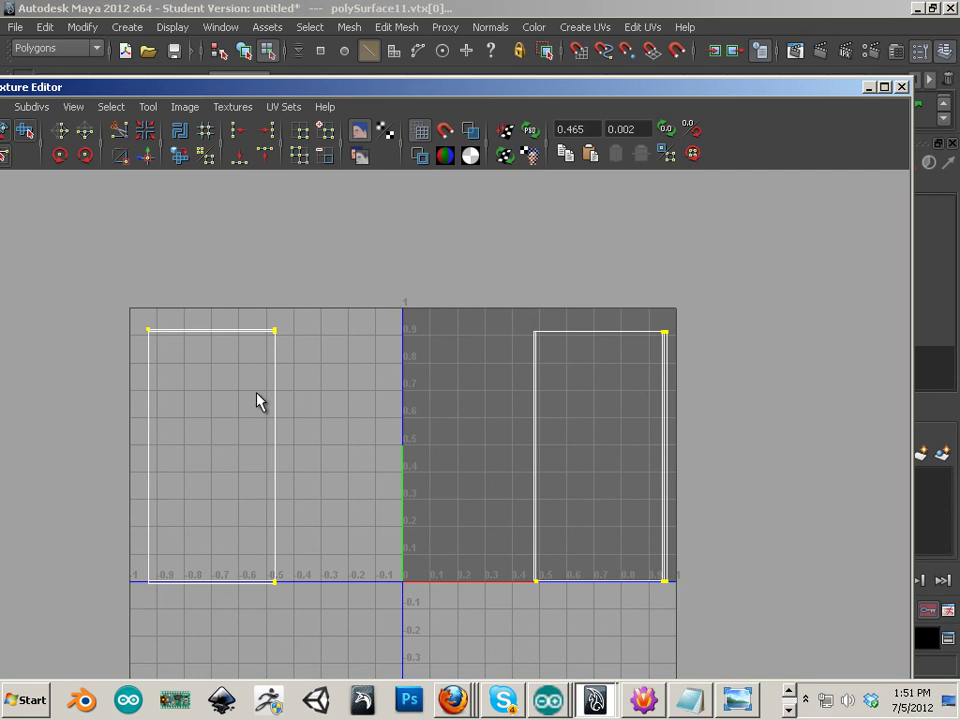
Step: Select only the right edge of the remaining large UV shell and sew the other thin side strip to it
{"action": "right_click_drag", "start_coordinate": [656, 443], "coordinate": [664, 399]}
{"action": "left_click", "coordinate": [664, 399]}
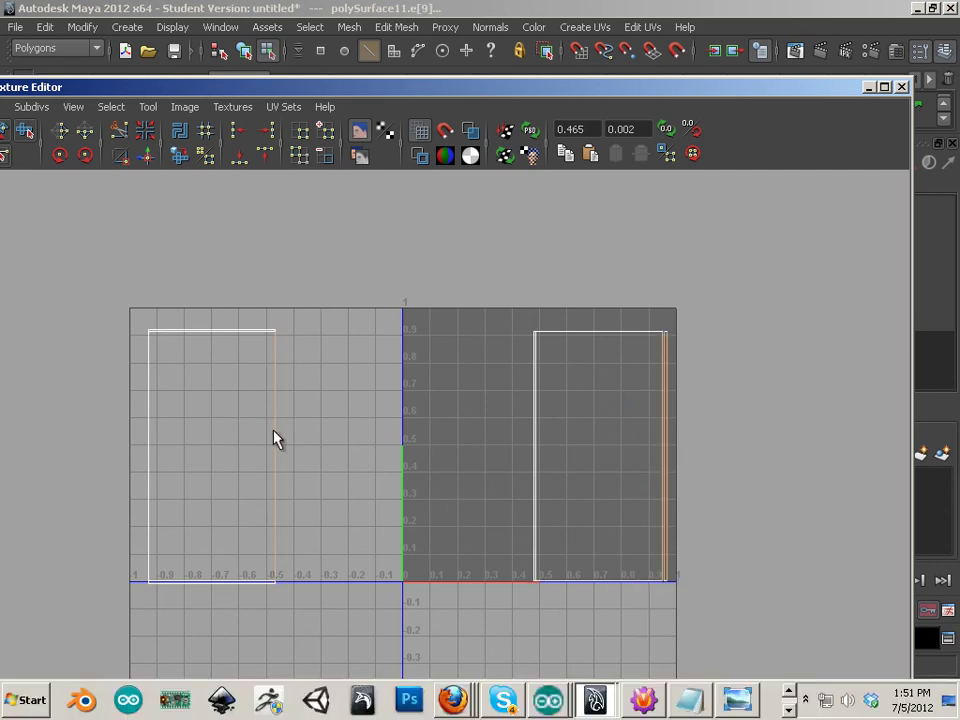
{"action": "right_click_drag", "start_coordinate": [277, 440], "coordinate": [272, 388]}
{"action": "left_click_drag", "start_coordinate": [295, 412], "coordinate": [231, 463], "text": "ctrl"}
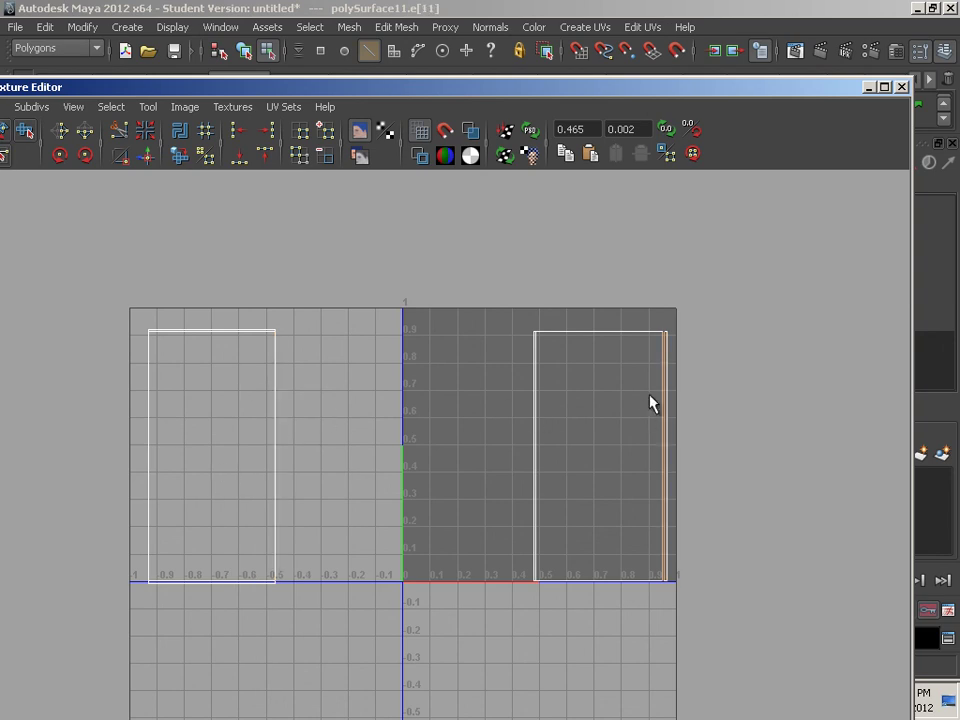
{"action": "middle_click_drag", "start_coordinate": [664, 390], "coordinate": [559, 386], "text": "alt"}
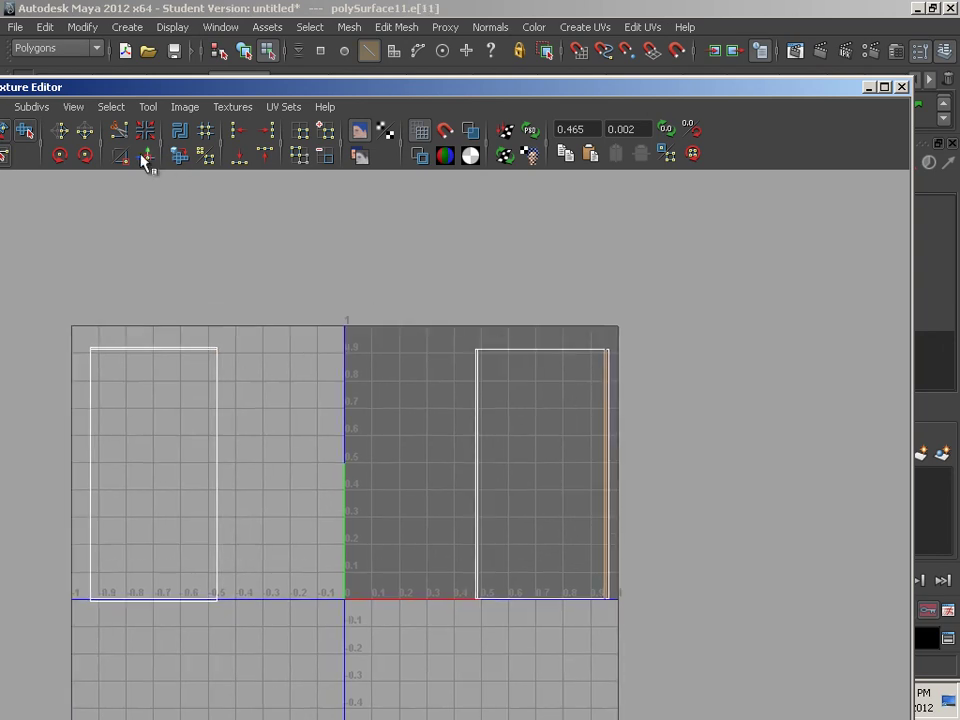
{"action": "left_click", "coordinate": [499, 414]}
Step: Select the UV shell parked at negative U and move it back beside the other large shell
{"action": "right_click_drag", "start_coordinate": [499, 414], "coordinate": [527, 452], "text": "alt"}
{"action": "middle_click_drag", "start_coordinate": [501, 433], "coordinate": [618, 434], "text": "alt"}
{"action": "right_click_drag", "start_coordinate": [286, 397], "coordinate": [337, 403]}
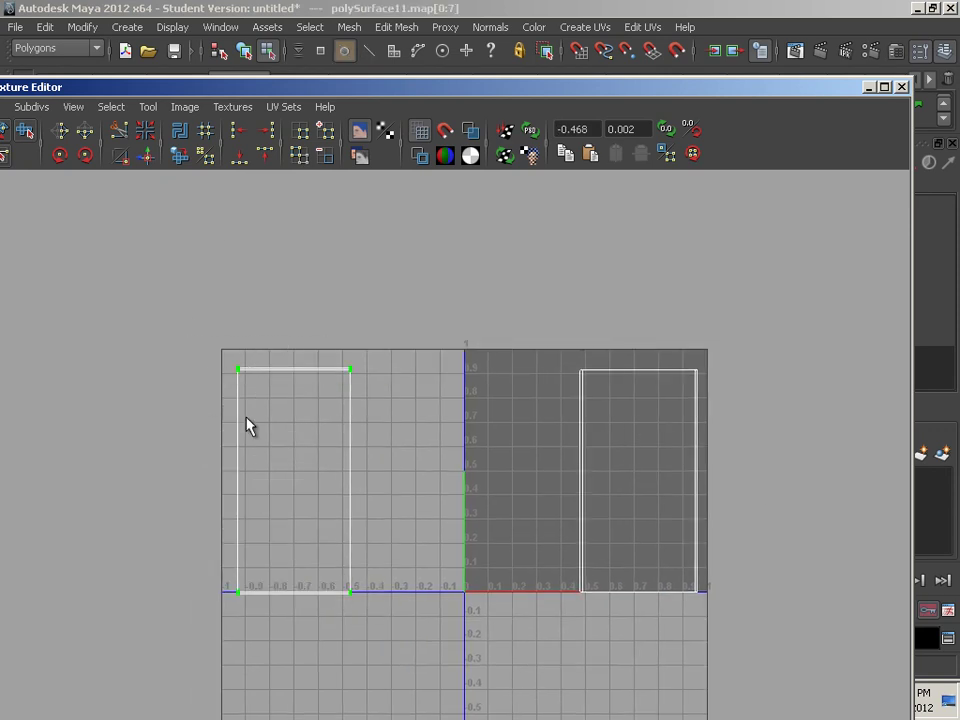
{"action": "key", "text": "w"}
{"action": "left_click_drag", "start_coordinate": [407, 480], "coordinate": [631, 520]}
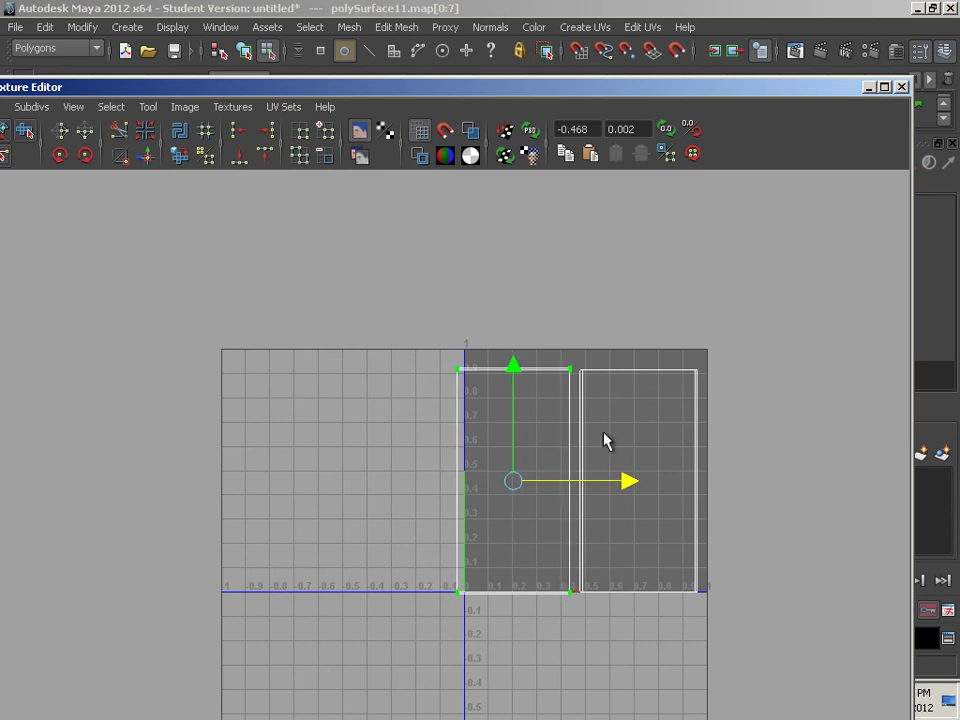
Step: Select all of the panel's UVs, shift them fully inside the 0–1 square, and close the UV Texture Editor
{"action": "left_click_drag", "start_coordinate": [335, 92], "coordinate": [743, 206]}
{"action": "left_click_drag", "start_coordinate": [440, 204], "coordinate": [598, 214]}
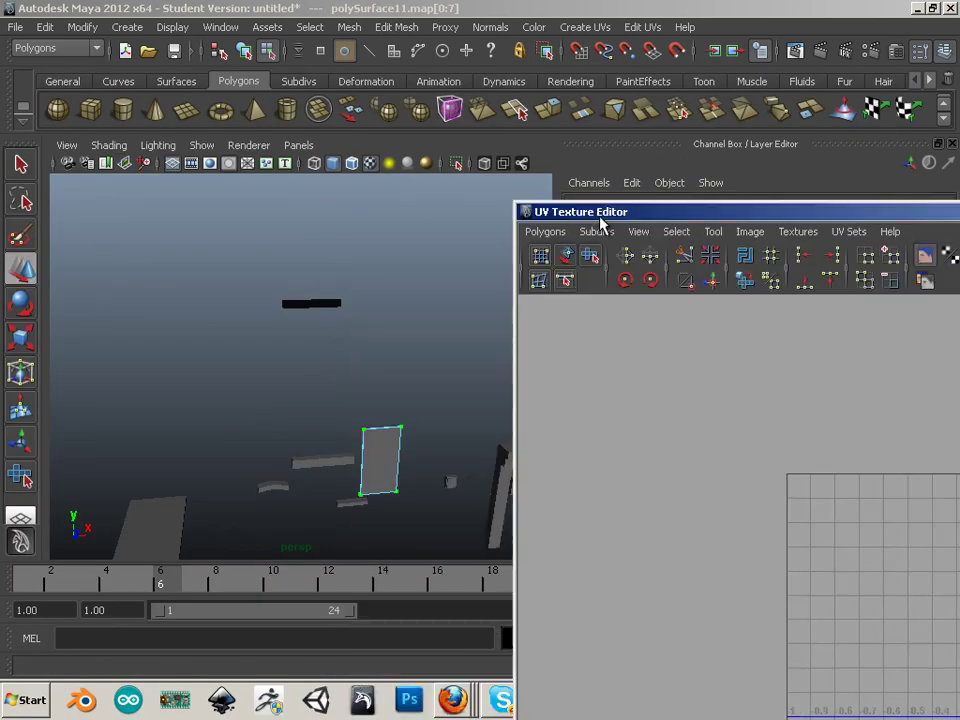
{"action": "middle_click_drag", "start_coordinate": [455, 428], "coordinate": [225, 360], "text": "alt"}
{"action": "left_click_drag", "start_coordinate": [880, 220], "coordinate": [175, 114]}
{"action": "right_click_drag", "start_coordinate": [390, 426], "coordinate": [253, 405]}
{"action": "left_click_drag", "start_coordinate": [229, 331], "coordinate": [595, 640]}
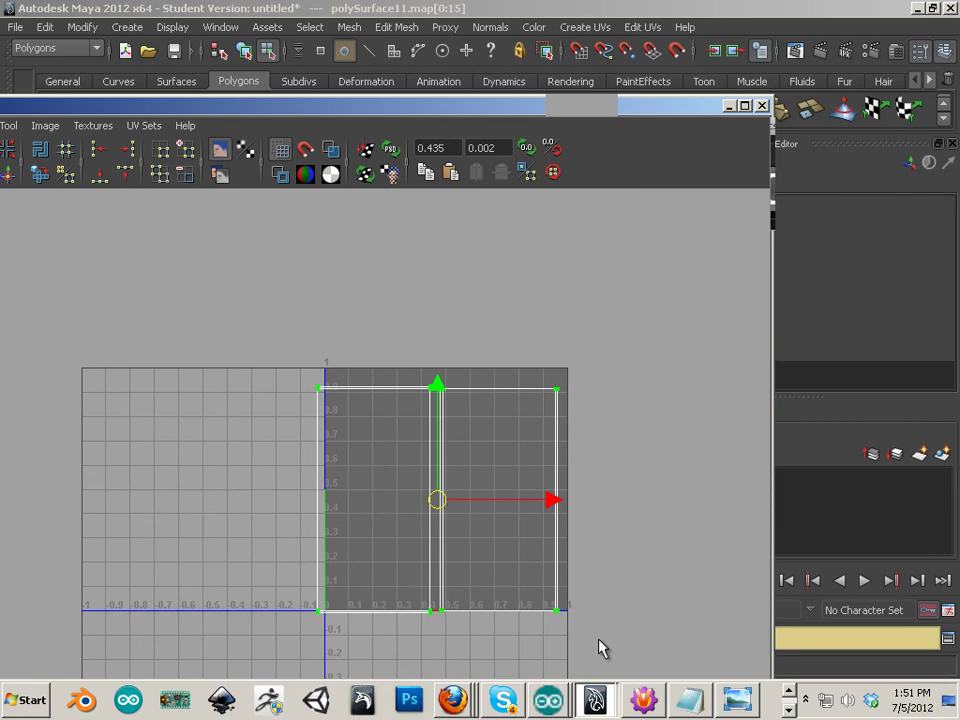
{"action": "left_click_drag", "start_coordinate": [551, 507], "coordinate": [564, 500]}
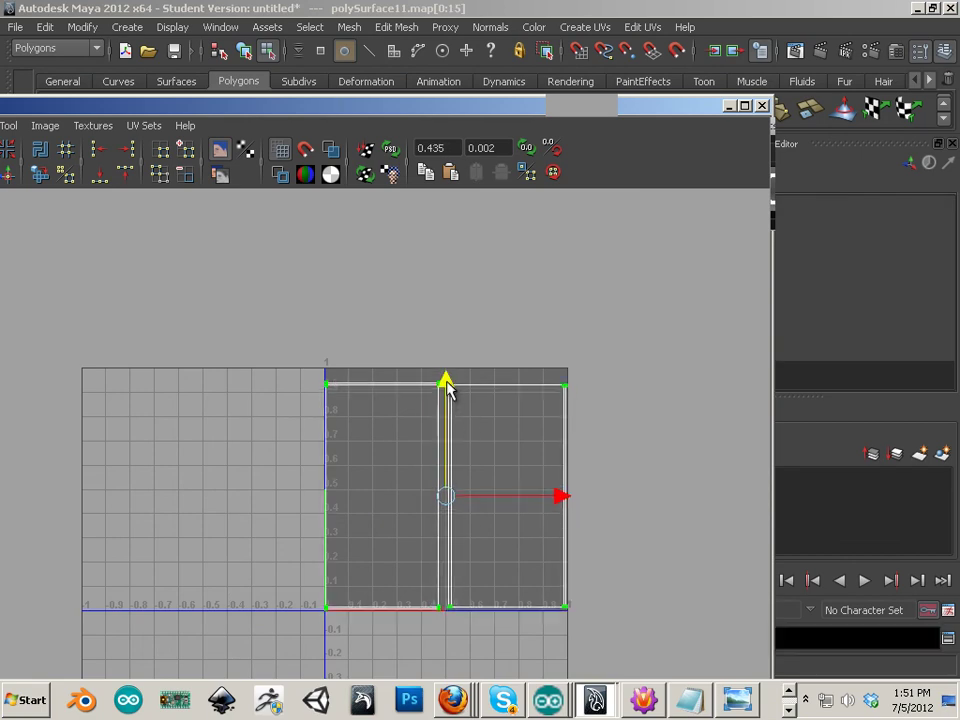
{"action": "left_click", "coordinate": [557, 429]}
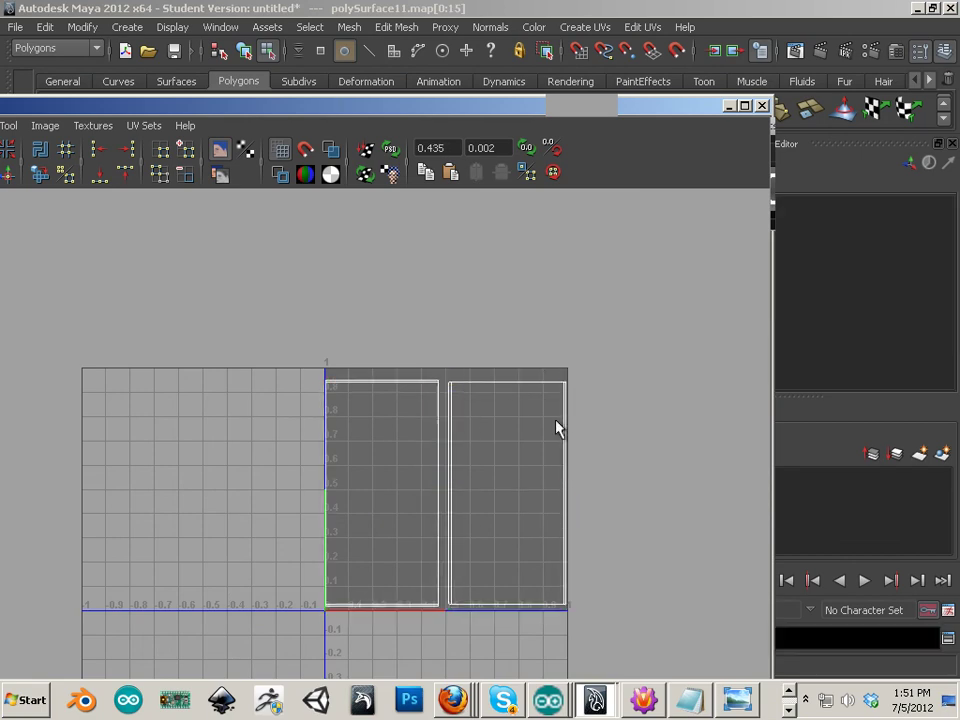
{"action": "left_click", "coordinate": [761, 105]}
Step: Select the tall post and apply Automatic Mapping to it
{"action": "right_click_drag", "start_coordinate": [237, 381], "coordinate": [285, 356]}
{"action": "left_click_drag", "start_coordinate": [300, 376], "coordinate": [502, 374]}
{"action": "middle_click_drag", "start_coordinate": [354, 402], "coordinate": [456, 406], "text": "alt"}
{"action": "right_click_drag", "start_coordinate": [350, 410], "coordinate": [407, 420], "text": "alt"}
{"action": "middle_click_drag", "start_coordinate": [330, 421], "coordinate": [368, 379], "text": "alt"}
{"action": "right_click_drag", "start_coordinate": [352, 386], "coordinate": [392, 407], "text": "alt"}
{"action": "left_click_drag", "start_coordinate": [392, 407], "coordinate": [364, 409], "text": "alt"}
{"action": "middle_click_drag", "start_coordinate": [418, 433], "coordinate": [296, 438], "text": "alt"}
{"action": "right_click_drag", "start_coordinate": [296, 438], "coordinate": [360, 460], "text": "alt"}
{"action": "left_click", "coordinate": [360, 460]}
{"action": "middle_click_drag", "start_coordinate": [395, 507], "coordinate": [266, 495], "text": "alt"}
{"action": "left_click", "coordinate": [585, 27]}
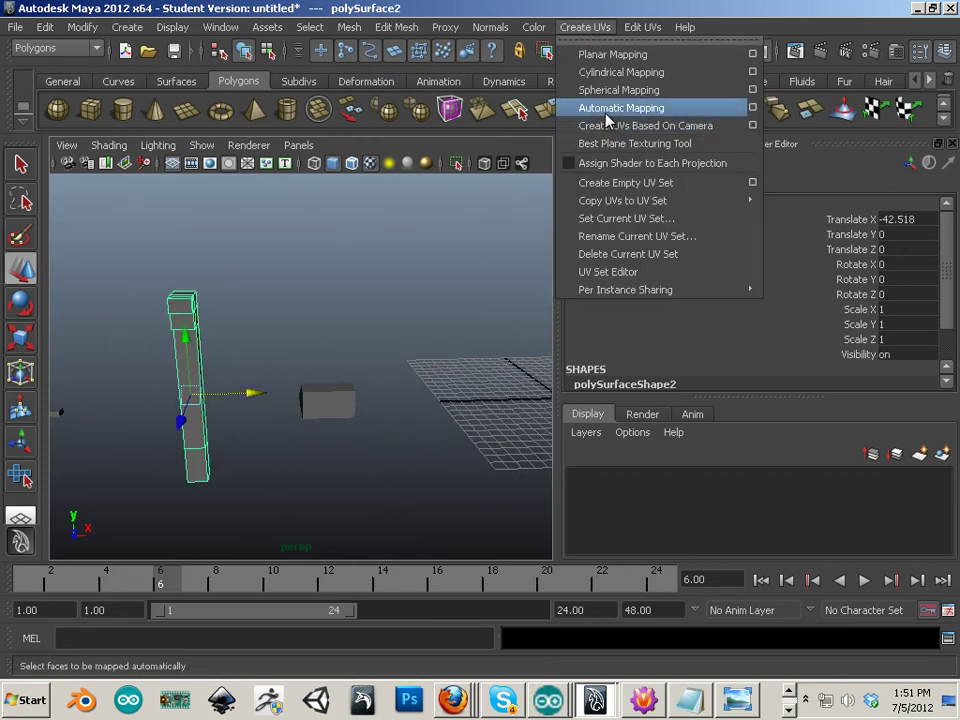
{"action": "left_click", "coordinate": [610, 107]}
Step: Show the post's UVs in the UV Texture Editor and switch to edge selection with nothing selected
{"action": "left_click", "coordinate": [220, 27]}
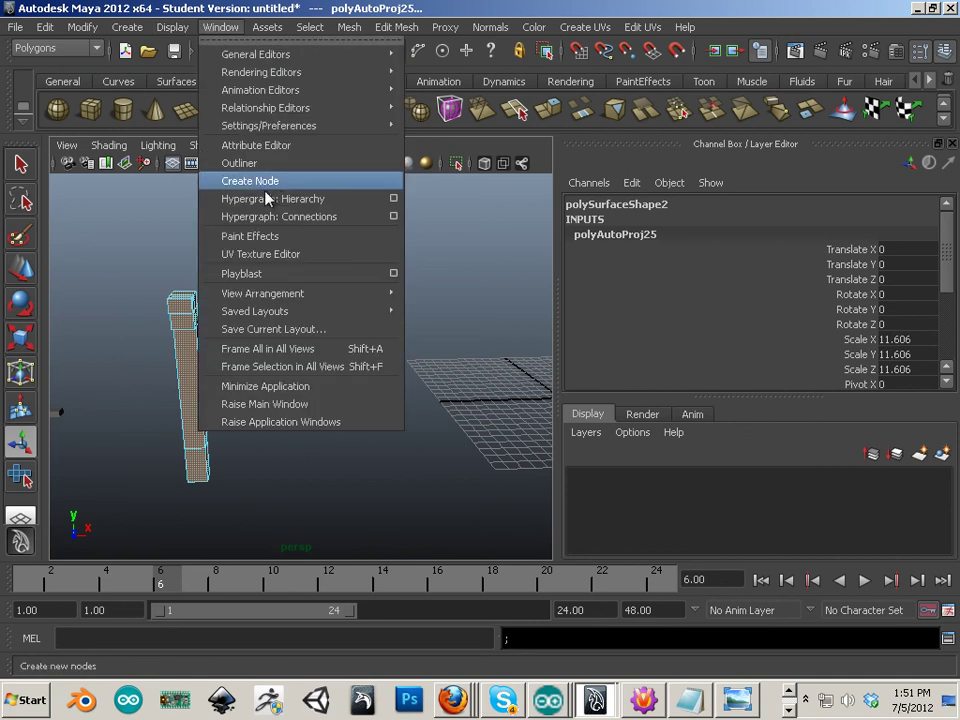
{"action": "left_click", "coordinate": [264, 254]}
{"action": "middle_click_drag", "start_coordinate": [449, 394], "coordinate": [541, 345], "text": "alt"}
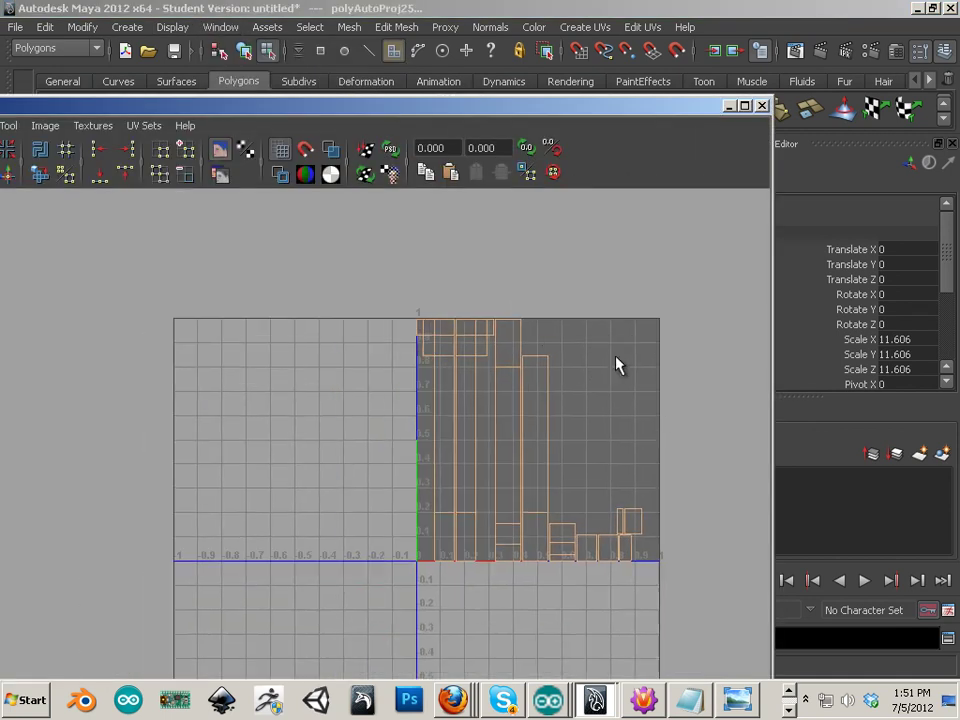
{"action": "scroll", "coordinate": [530, 341], "scroll_direction": "up", "scroll_amount": 2}
{"action": "right_click_drag", "start_coordinate": [503, 332], "coordinate": [507, 288]}
{"action": "middle_click_drag", "start_coordinate": [515, 340], "coordinate": [480, 396], "text": "alt"}
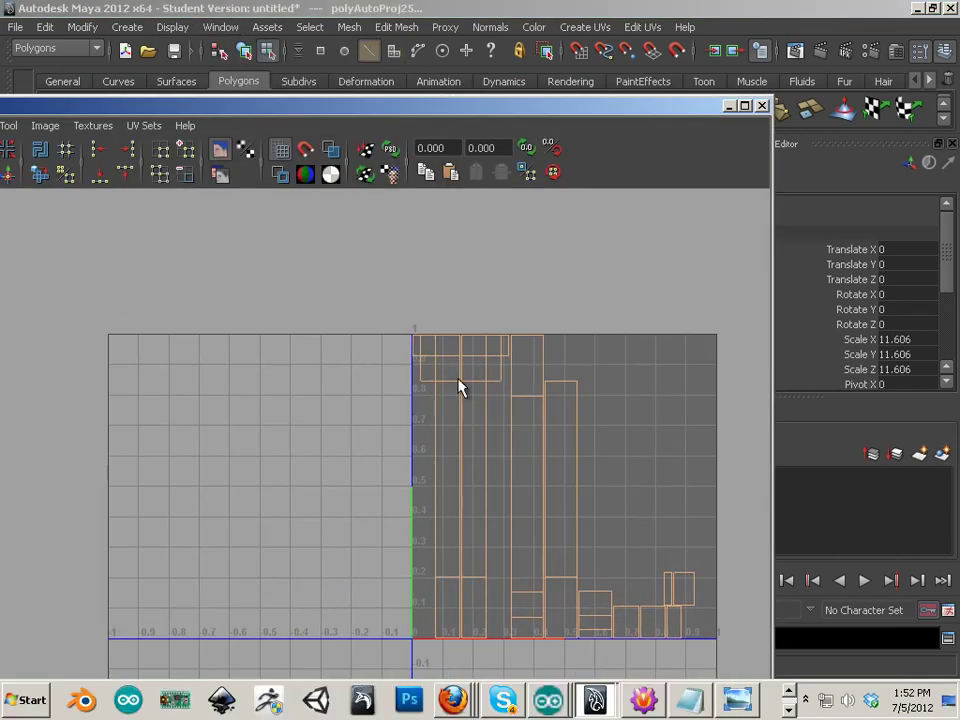
{"action": "left_click", "coordinate": [373, 373]}
Step: Select the edge loop along the third long UV shell's left side and sew that shell to the first long shell
{"action": "middle_click_drag", "start_coordinate": [537, 437], "coordinate": [502, 374], "text": "alt"}
{"action": "left_click", "coordinate": [499, 418]}
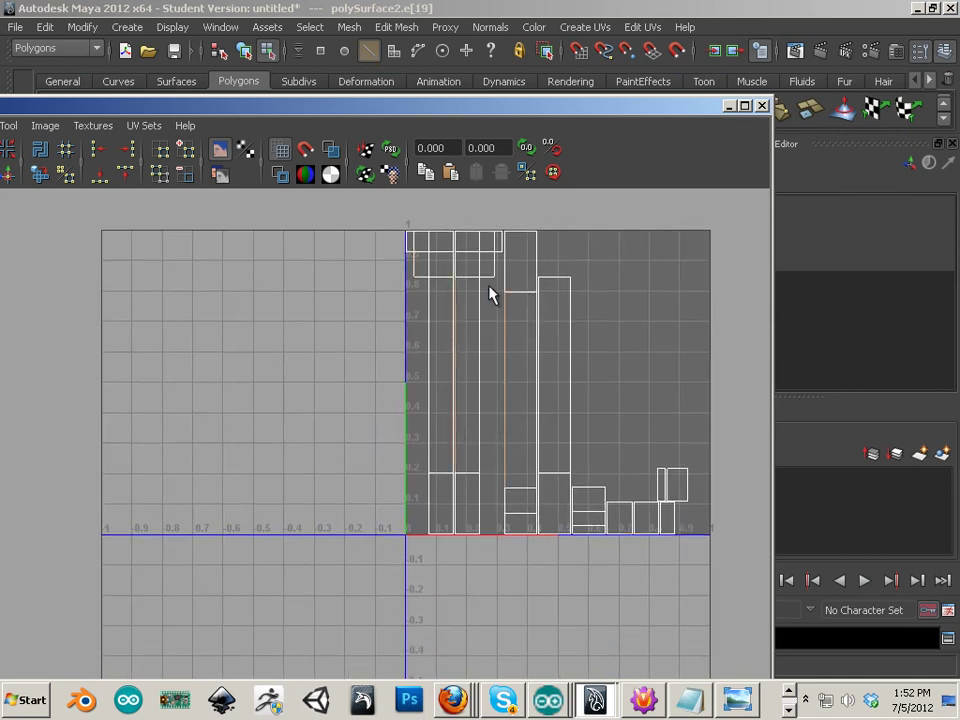
{"action": "right_click_drag", "start_coordinate": [501, 332], "coordinate": [552, 318], "text": "ctrl"}
{"action": "left_click", "coordinate": [517, 328]}
{"action": "right_click_drag", "start_coordinate": [506, 349], "coordinate": [583, 368], "text": "ctrl"}
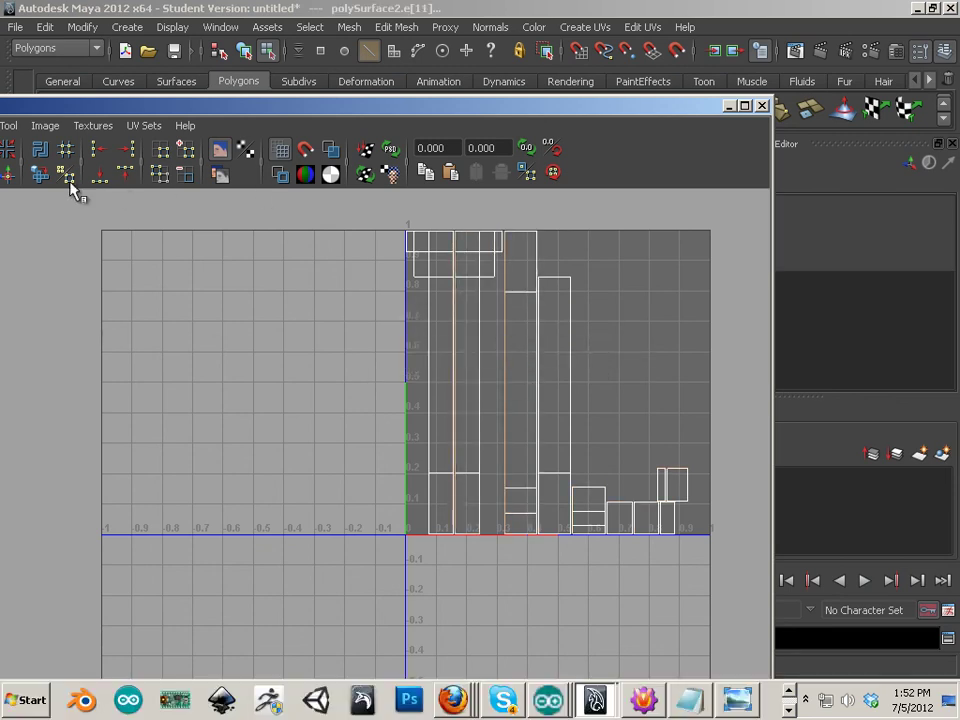
{"action": "left_click", "coordinate": [9, 176]}
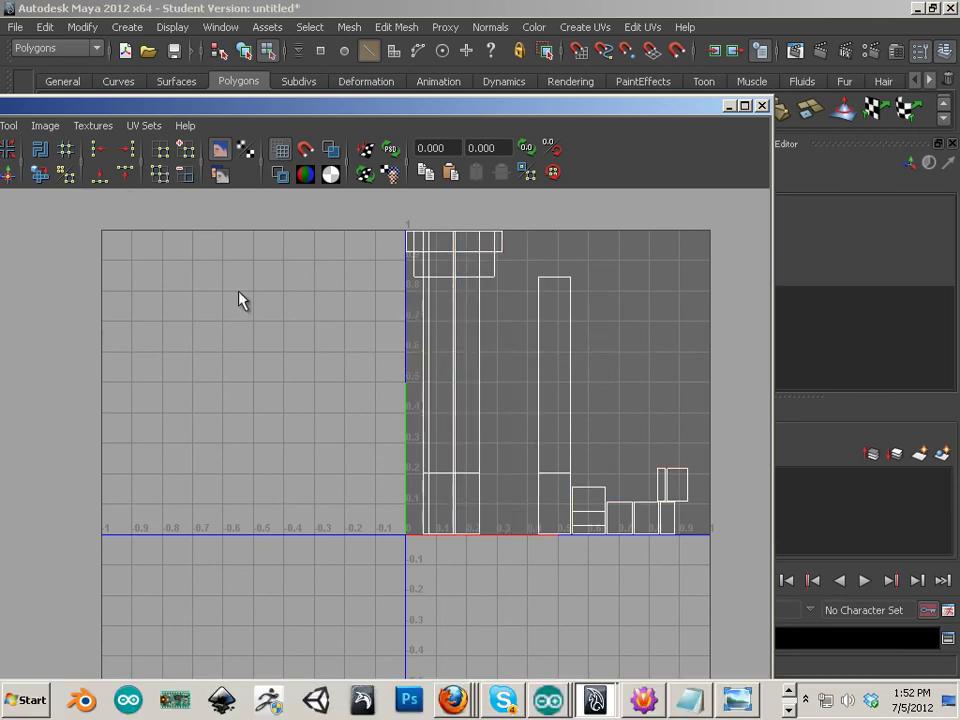
Step: Select the edge loop along the second long UV shell's right side and sew the last long shell to it
{"action": "right_click_drag", "start_coordinate": [484, 327], "coordinate": [508, 302]}
{"action": "left_click", "coordinate": [478, 340]}
{"action": "right_click_drag", "start_coordinate": [483, 347], "coordinate": [561, 371], "text": "ctrl"}
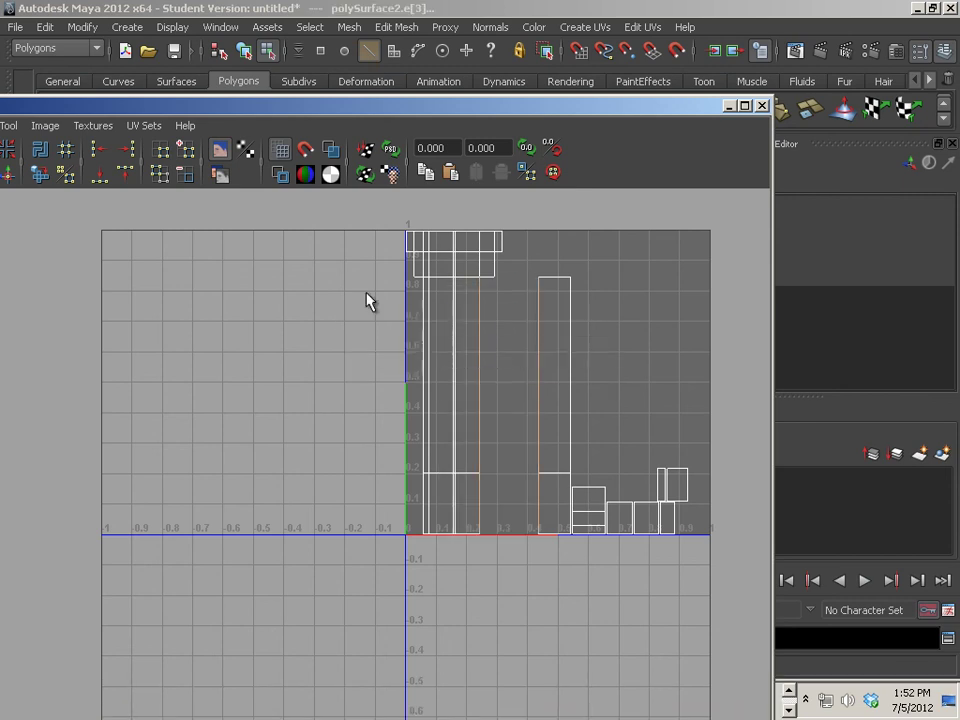
{"action": "left_click", "coordinate": [12, 180]}
Step: Select the bottom edge of the rightmost long UV strip and sew the matching small end-cap shell to it
{"action": "right_click_drag", "start_coordinate": [471, 319], "coordinate": [560, 395], "text": "alt"}
{"action": "middle_click_drag", "start_coordinate": [560, 395], "coordinate": [587, 407], "text": "alt"}
{"action": "right_click_drag", "start_coordinate": [587, 405], "coordinate": [388, 445], "text": "alt"}
{"action": "middle_click_drag", "start_coordinate": [383, 569], "coordinate": [427, 517], "text": "alt"}
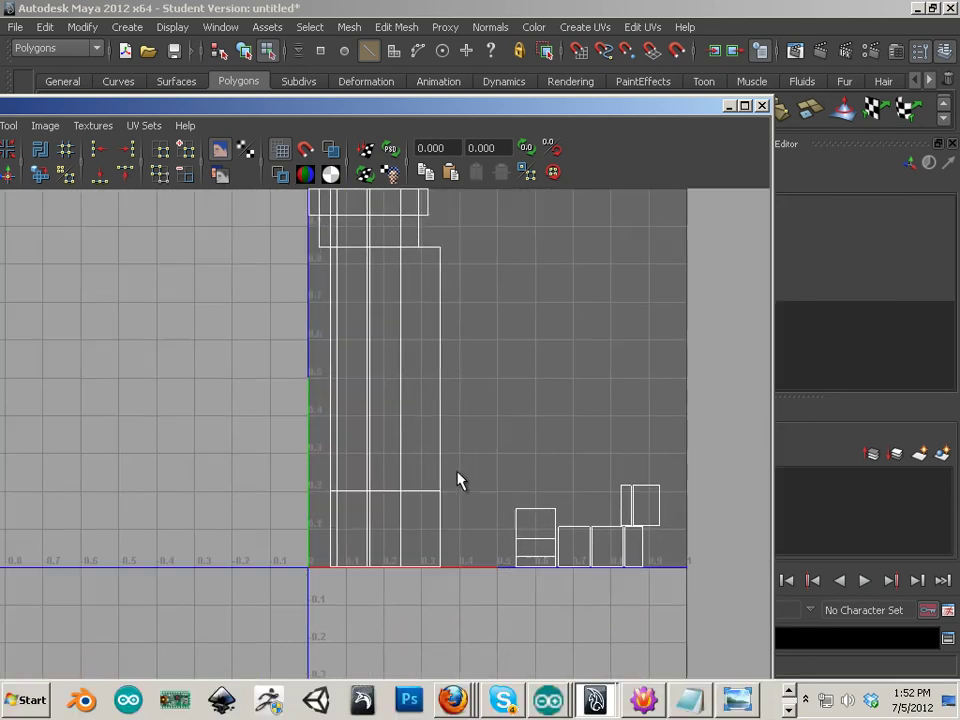
{"action": "left_click", "coordinate": [420, 513]}
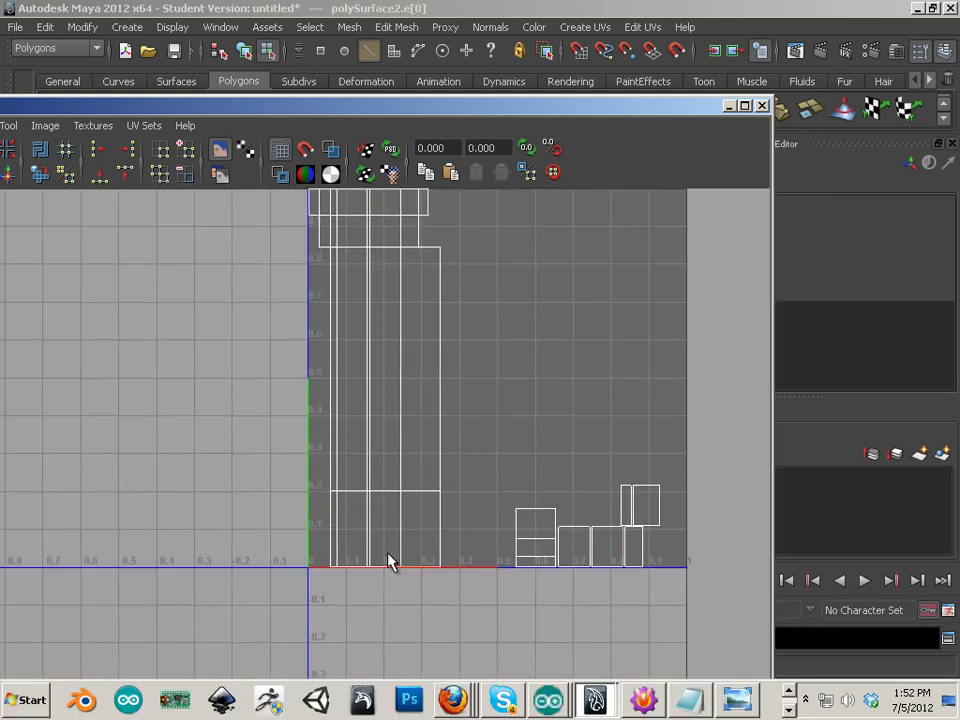
{"action": "middle_click_drag", "start_coordinate": [308, 350], "coordinate": [453, 399], "text": "alt"}
{"action": "left_click", "coordinate": [12, 177]}
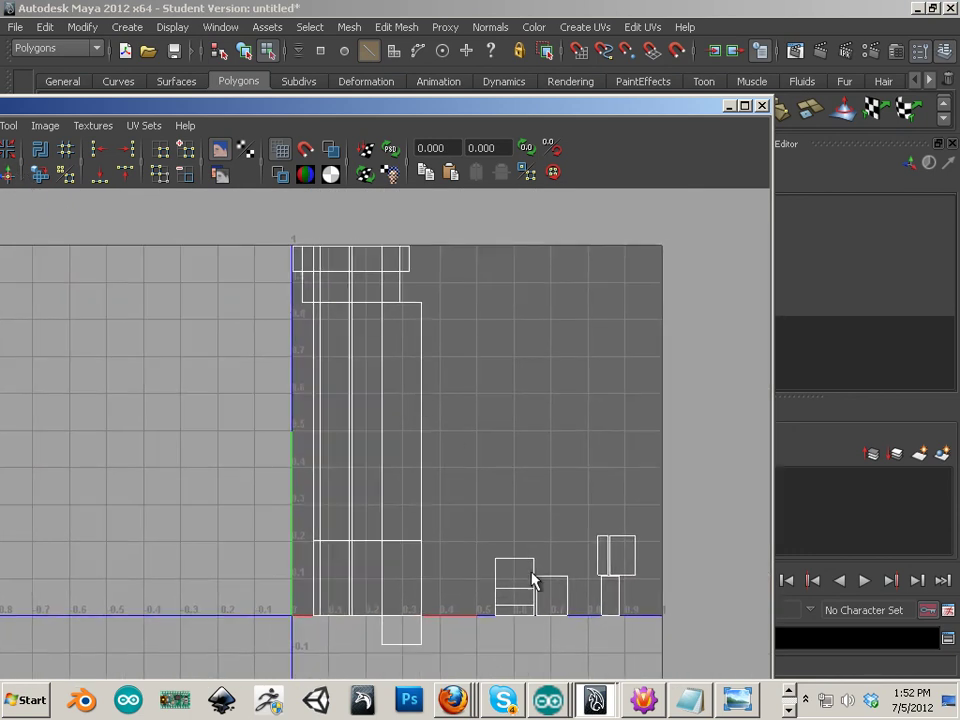
Step: Select the matching left edge of the three-part small UV shell and sew it above the top of the long strips
{"action": "left_click", "coordinate": [497, 597]}
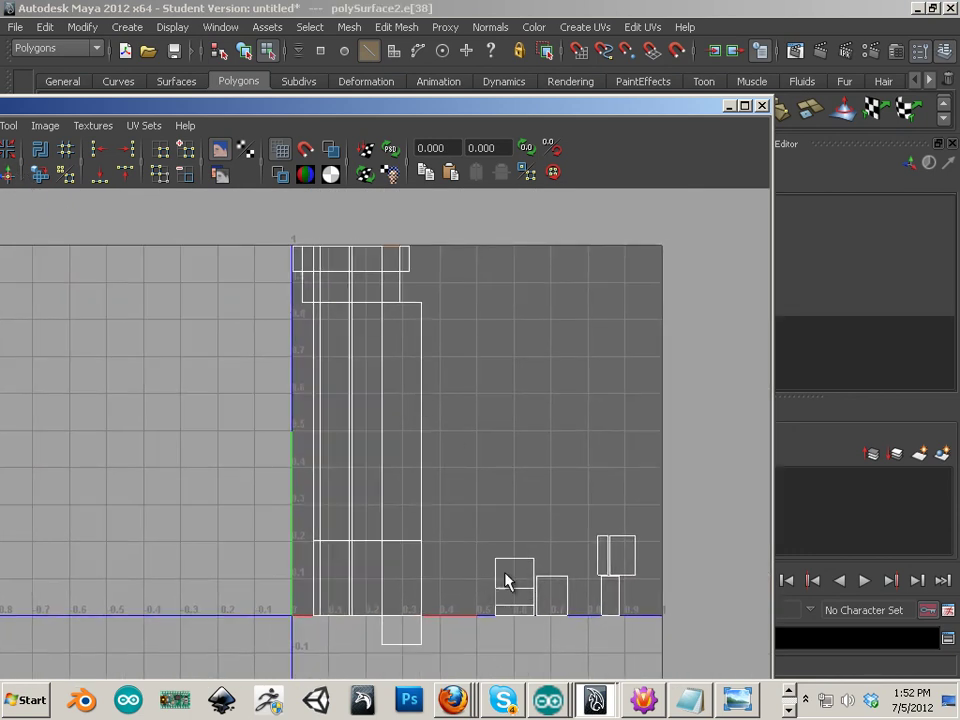
{"action": "left_click", "coordinate": [496, 580]}
{"action": "left_click", "coordinate": [10, 176]}
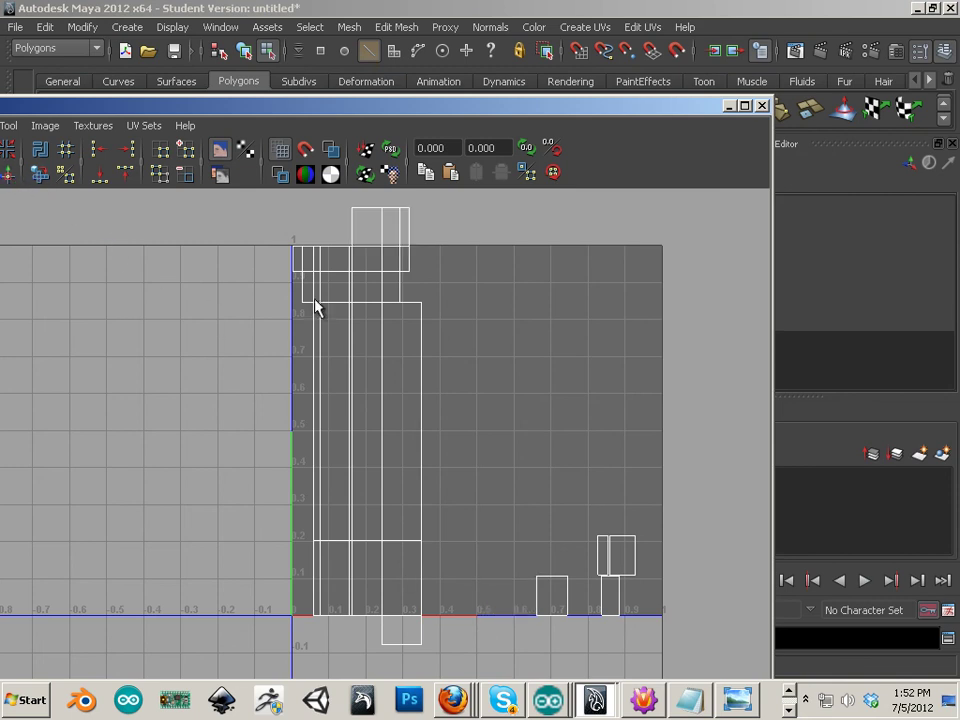
{"action": "middle_click_drag", "start_coordinate": [356, 262], "coordinate": [356, 241], "text": "alt"}
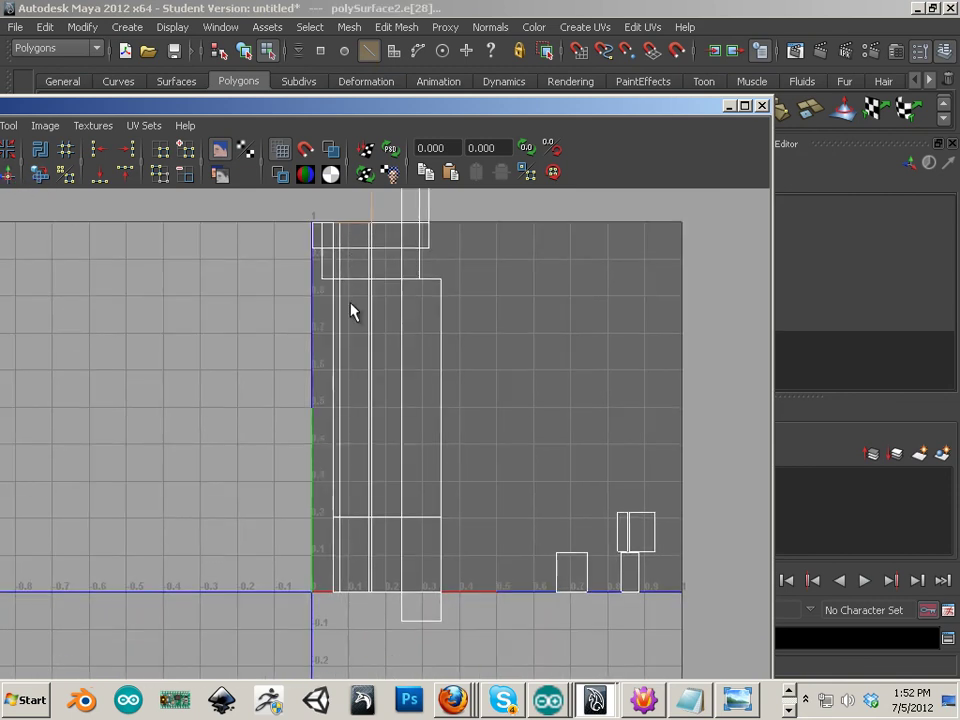
Step: Select the top edge of the wider upper small shell and sew it to the right end of the layout's top row
{"action": "left_click", "coordinate": [636, 529]}
{"action": "middle_click_drag", "start_coordinate": [675, 553], "coordinate": [636, 574], "text": "alt"}
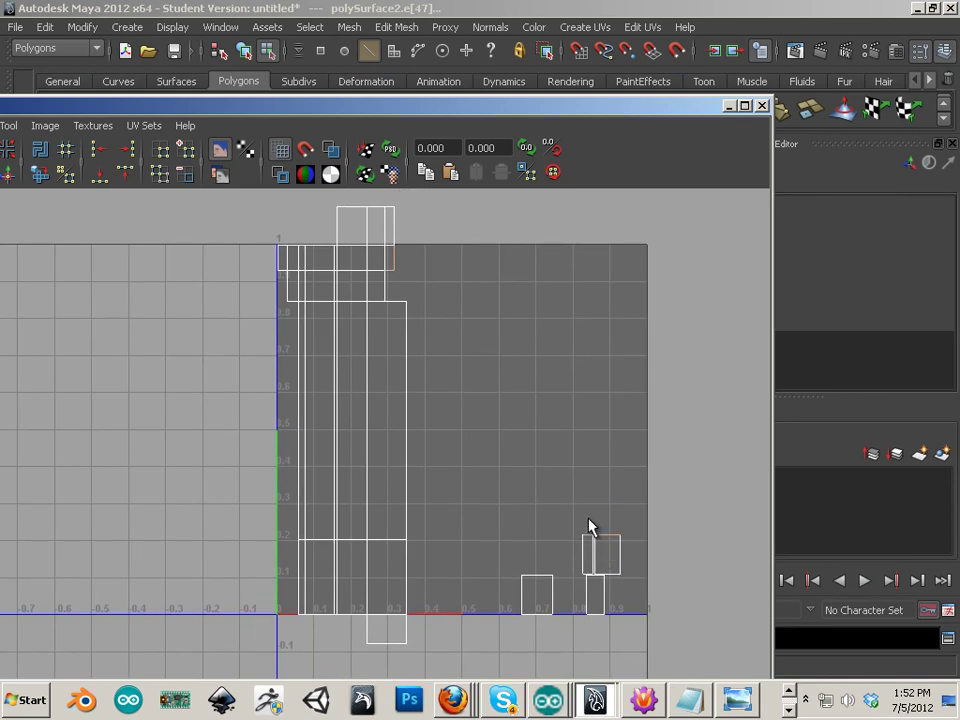
{"action": "left_click", "coordinate": [596, 566]}
{"action": "left_click", "coordinate": [605, 550]}
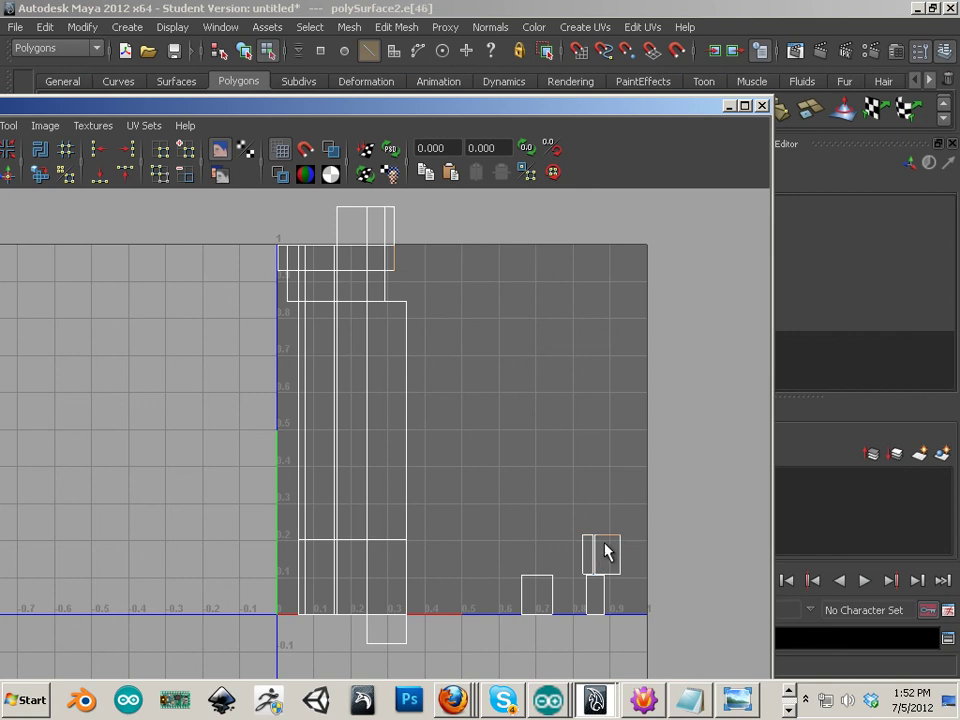
{"action": "left_click", "coordinate": [10, 175]}
{"action": "middle_click_drag", "start_coordinate": [557, 463], "coordinate": [550, 435], "text": "alt"}
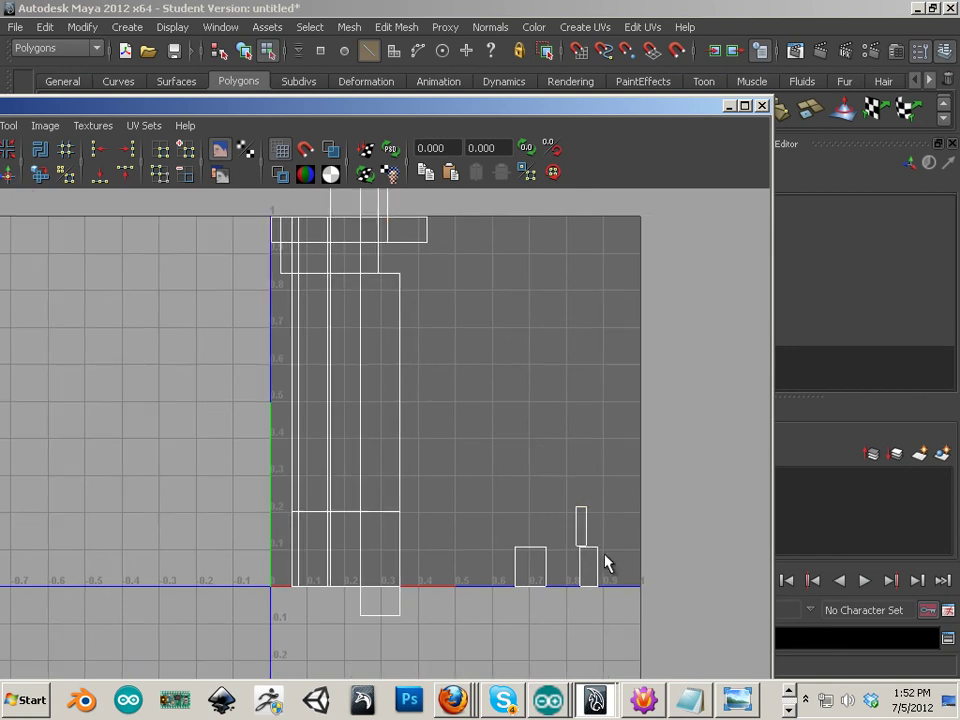
Step: Check the remaining small shells' matching edges and sew the three shells together into one strip
{"action": "left_click", "coordinate": [600, 558]}
{"action": "middle_click_drag", "start_coordinate": [474, 333], "coordinate": [485, 371], "text": "alt"}
{"action": "left_click", "coordinate": [408, 243]}
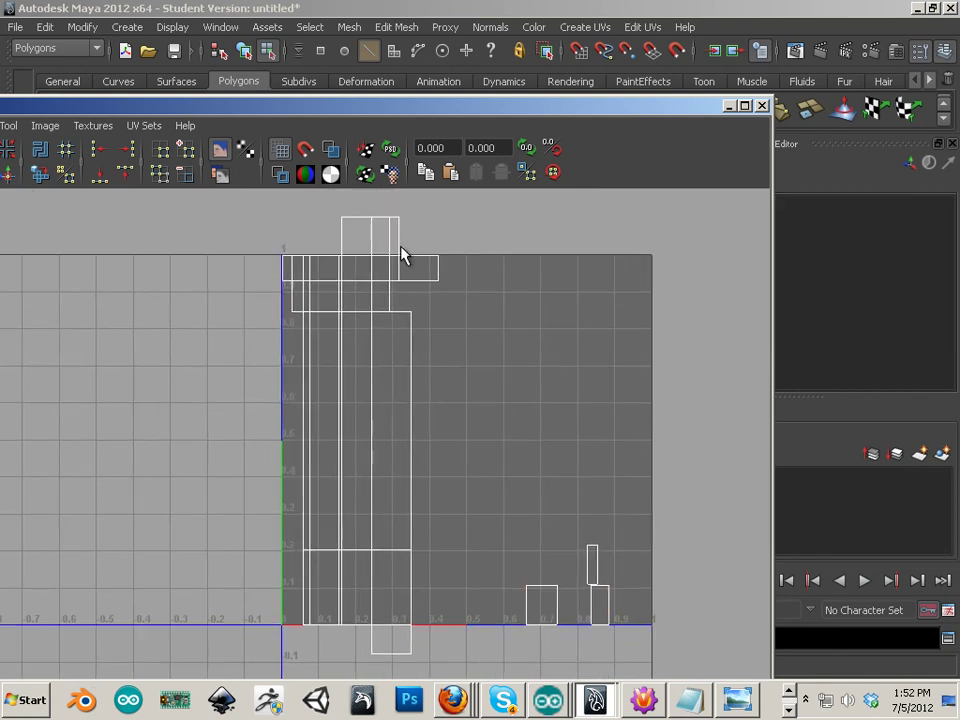
{"action": "left_click", "coordinate": [397, 243]}
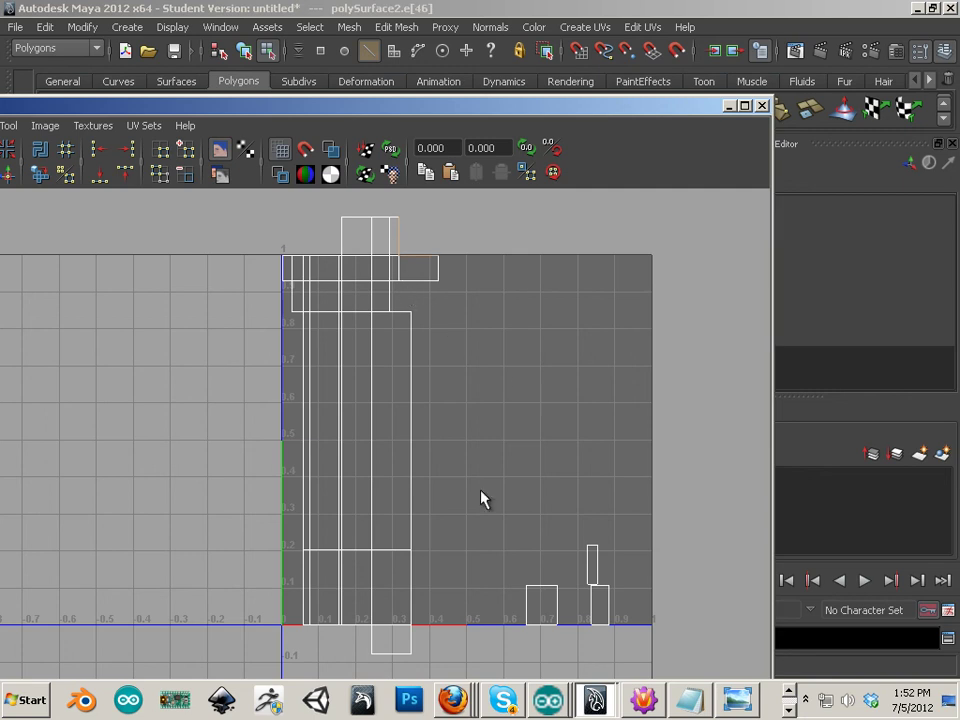
{"action": "left_click", "coordinate": [507, 614]}
{"action": "middle_click_drag", "start_coordinate": [457, 543], "coordinate": [411, 543], "text": "alt"}
{"action": "left_click", "coordinate": [557, 560]}
{"action": "left_click", "coordinate": [9, 177]}
{"action": "left_click", "coordinate": [569, 600]}
{"action": "left_click", "coordinate": [9, 177]}
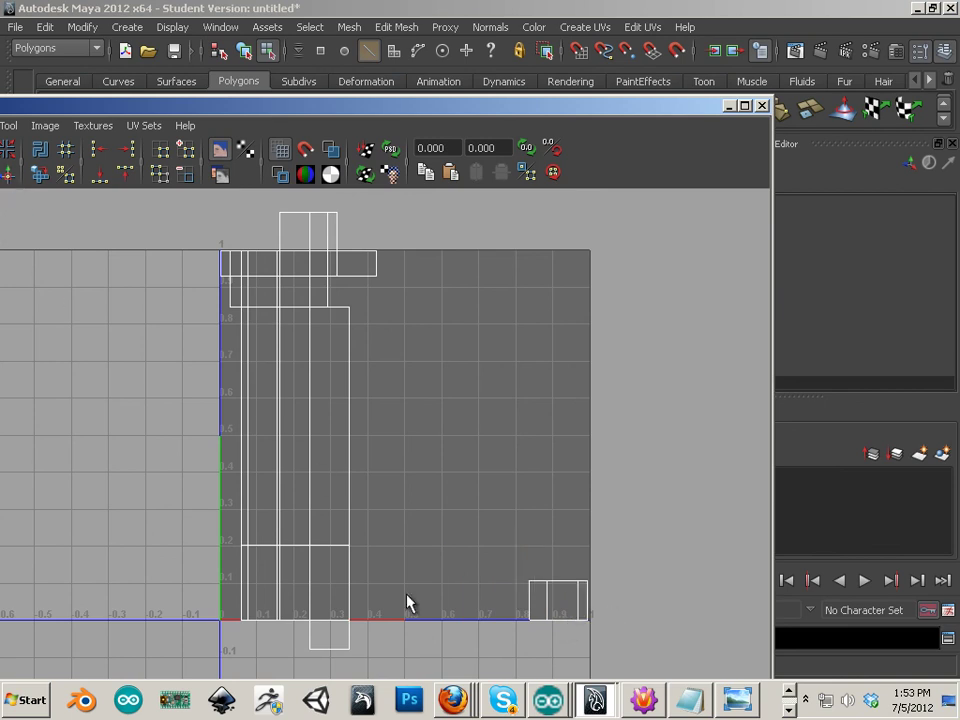
Step: Find the small strip's edge matching the main layout's second row and sew the strip to that row's left end
{"action": "left_click", "coordinate": [549, 603]}
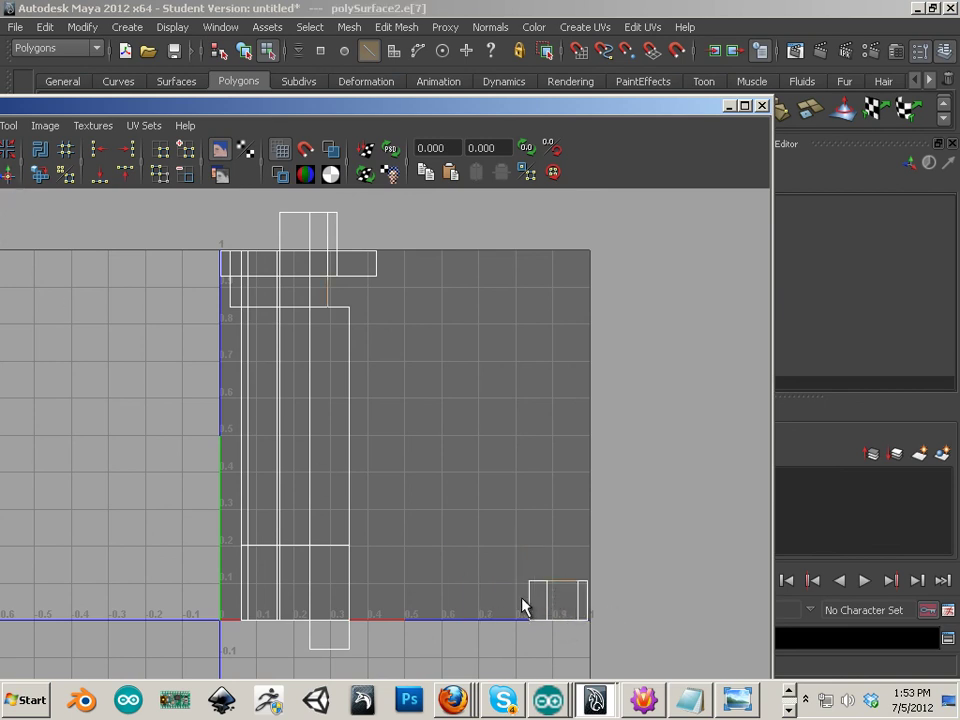
{"action": "left_click", "coordinate": [537, 587]}
{"action": "middle_click_drag", "start_coordinate": [559, 598], "coordinate": [502, 571], "text": "alt"}
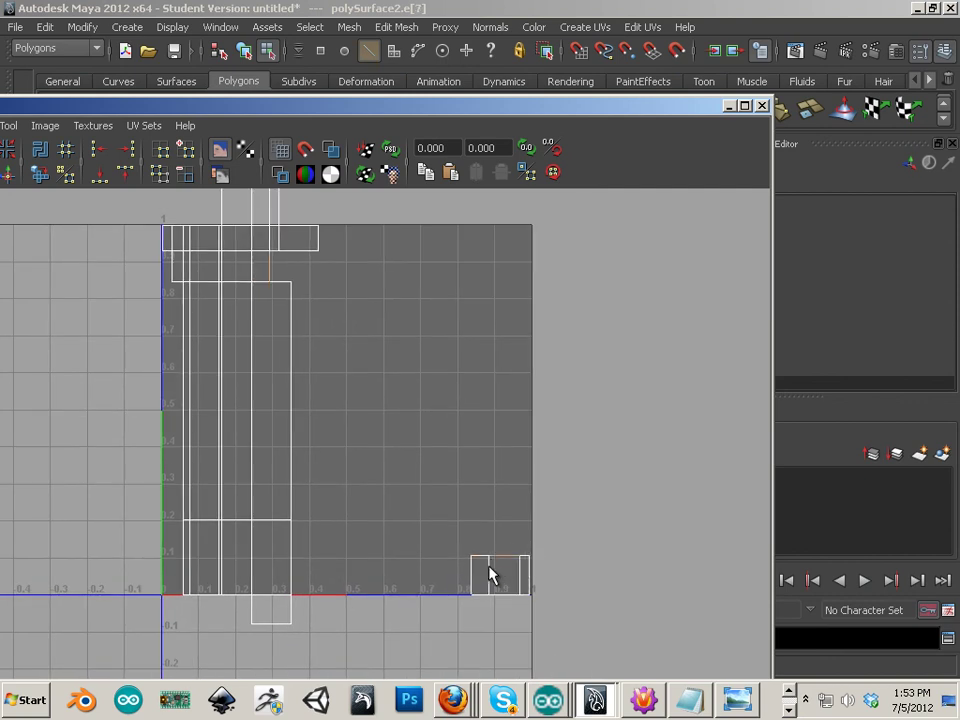
{"action": "right_click_drag", "start_coordinate": [262, 396], "coordinate": [322, 430], "text": "alt"}
{"action": "middle_click_drag", "start_coordinate": [286, 299], "coordinate": [281, 386], "text": "alt"}
{"action": "right_click_drag", "start_coordinate": [338, 412], "coordinate": [245, 380], "text": "alt"}
{"action": "left_click", "coordinate": [473, 640]}
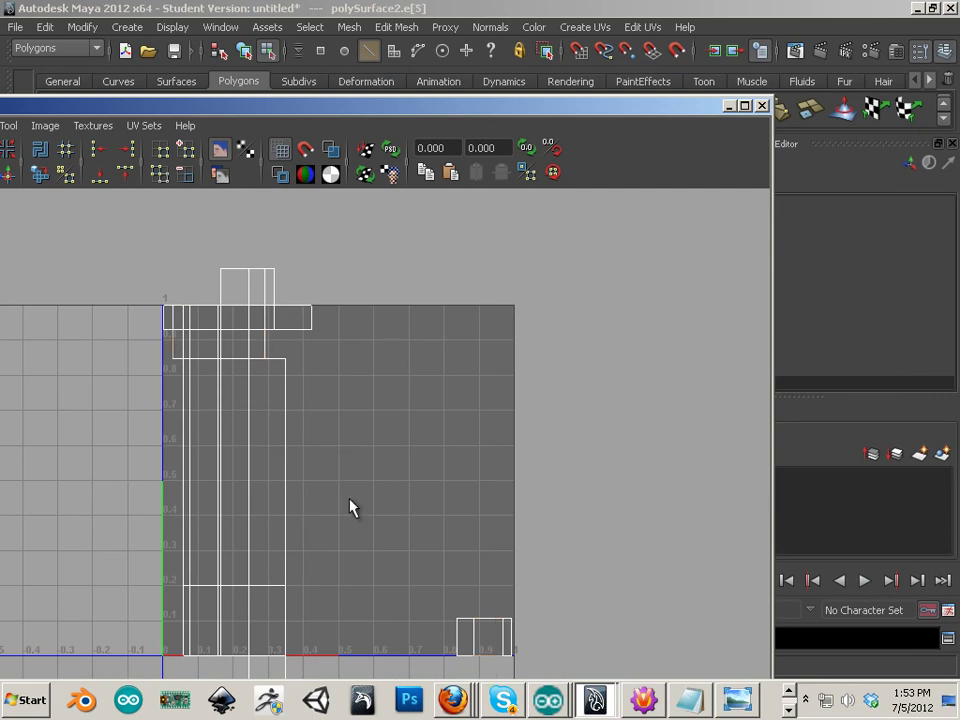
{"action": "left_click", "coordinate": [9, 182]}
Step: Select the edge beneath the left end cap's upper flap and reposition the UV Texture Editor window to reveal more tools
{"action": "middle_click_drag", "start_coordinate": [165, 368], "coordinate": [403, 452], "text": "alt"}
{"action": "right_click_drag", "start_coordinate": [403, 452], "coordinate": [557, 478], "text": "alt"}
{"action": "middle_click_drag", "start_coordinate": [515, 450], "coordinate": [463, 487], "text": "alt"}
{"action": "right_click_drag", "start_coordinate": [415, 465], "coordinate": [457, 475], "text": "alt"}
{"action": "right_click_drag", "start_coordinate": [409, 391], "coordinate": [411, 344]}
{"action": "left_click", "coordinate": [416, 397]}
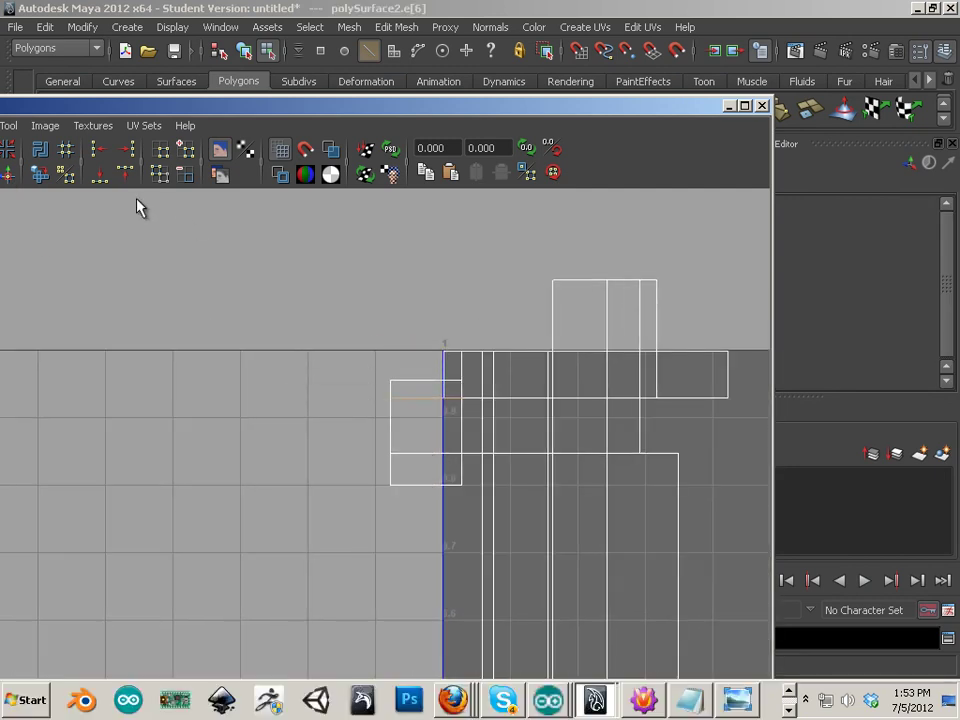
{"action": "left_click_drag", "start_coordinate": [61, 110], "coordinate": [221, 115]}
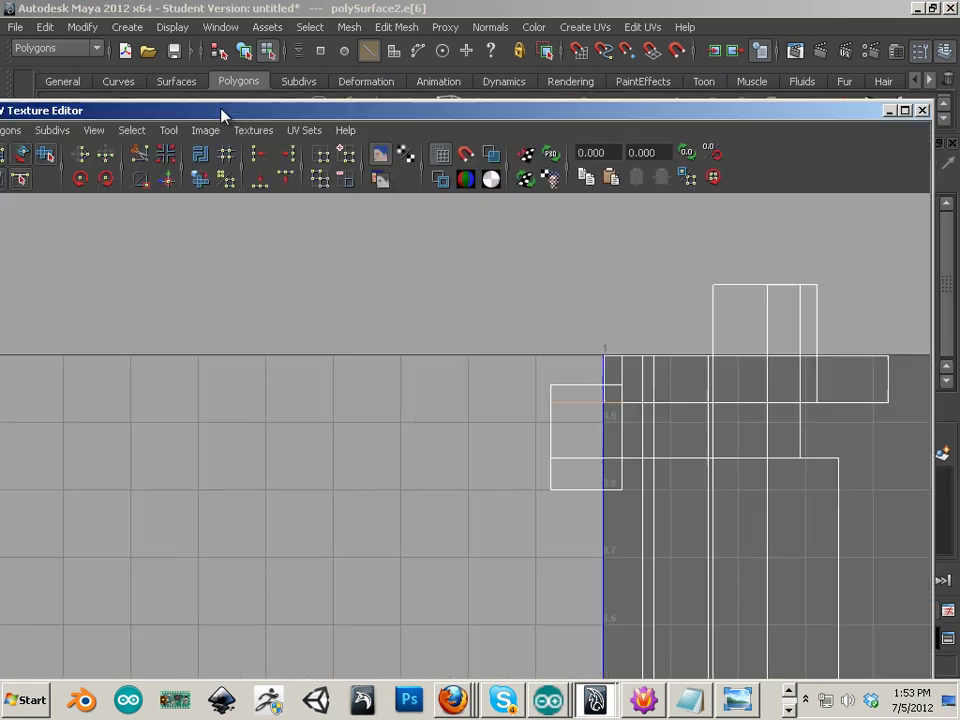
Step: Select the outer left edge of the left end cap's upper flap and sew it beneath the top row's right end
{"action": "right_click", "coordinate": [588, 413]}
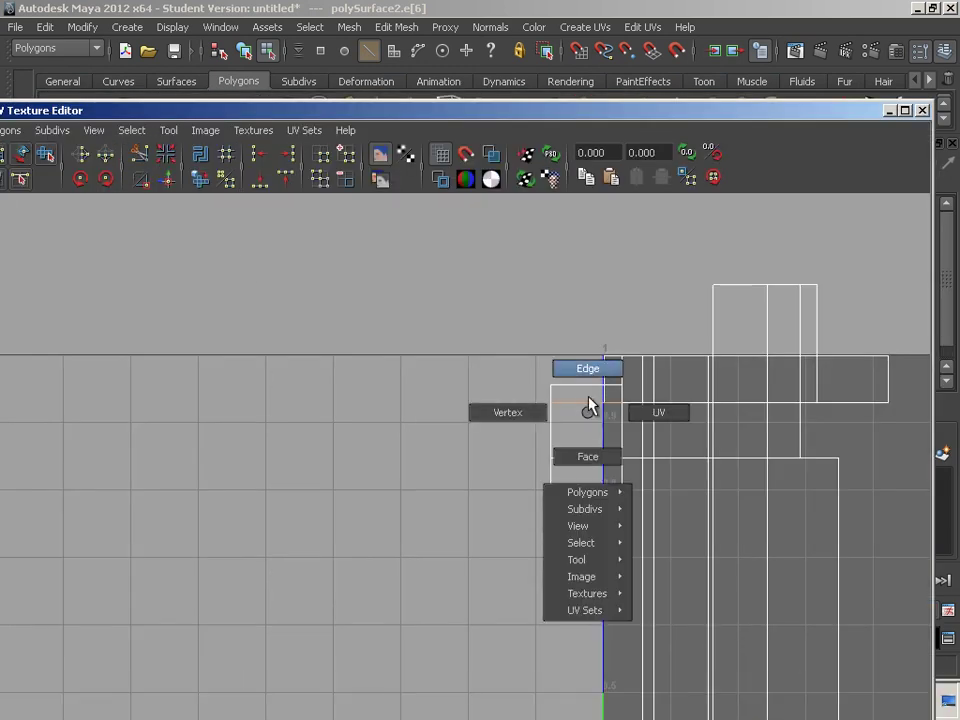
{"action": "right_click_drag", "start_coordinate": [586, 377], "coordinate": [586, 370]}
{"action": "left_click", "coordinate": [523, 390]}
{"action": "left_click", "coordinate": [528, 392]}
{"action": "scroll", "coordinate": [700, 456], "scroll_direction": "down", "scroll_amount": 1}
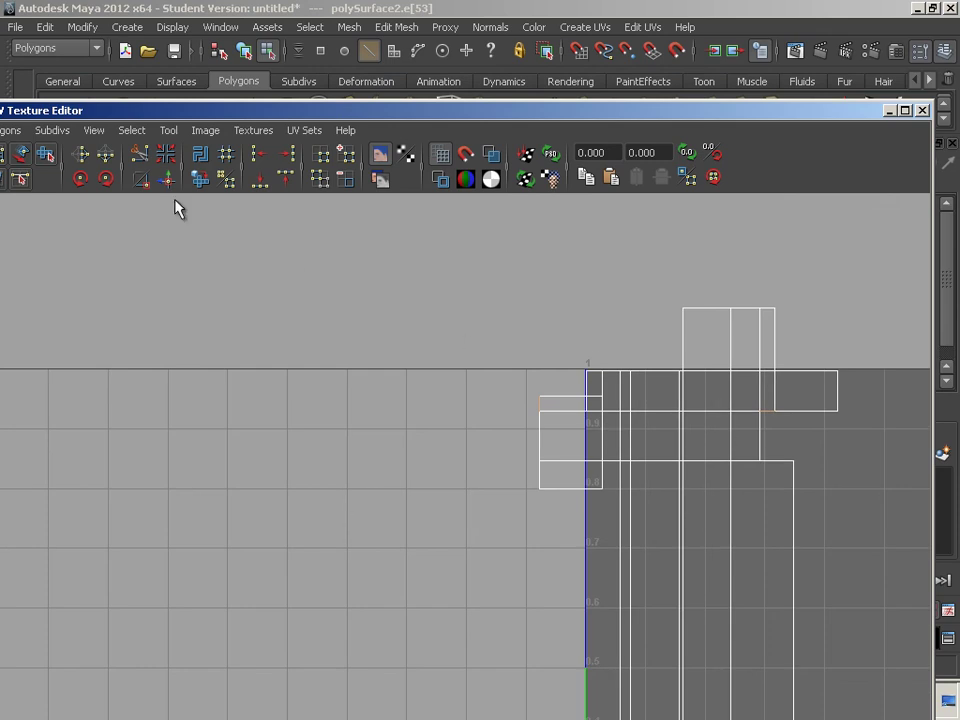
{"action": "left_click", "coordinate": [563, 385]}
{"action": "left_click_drag", "start_coordinate": [176, 111], "coordinate": [230, 109]}
{"action": "left_click", "coordinate": [441, 301]}
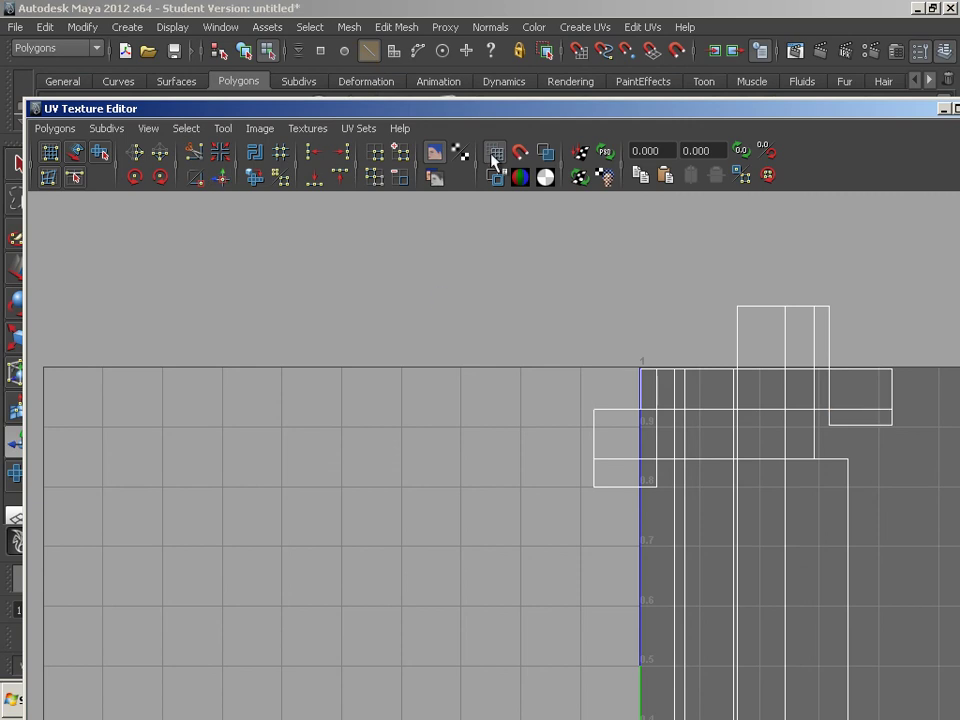
Step: Select all the post's UVs, then move and scale the layout down to fit inside the 0 to 1 texture square
{"action": "left_click_drag", "start_coordinate": [444, 116], "coordinate": [104, 138]}
{"action": "right_click_drag", "start_coordinate": [490, 402], "coordinate": [270, 358], "text": "alt"}
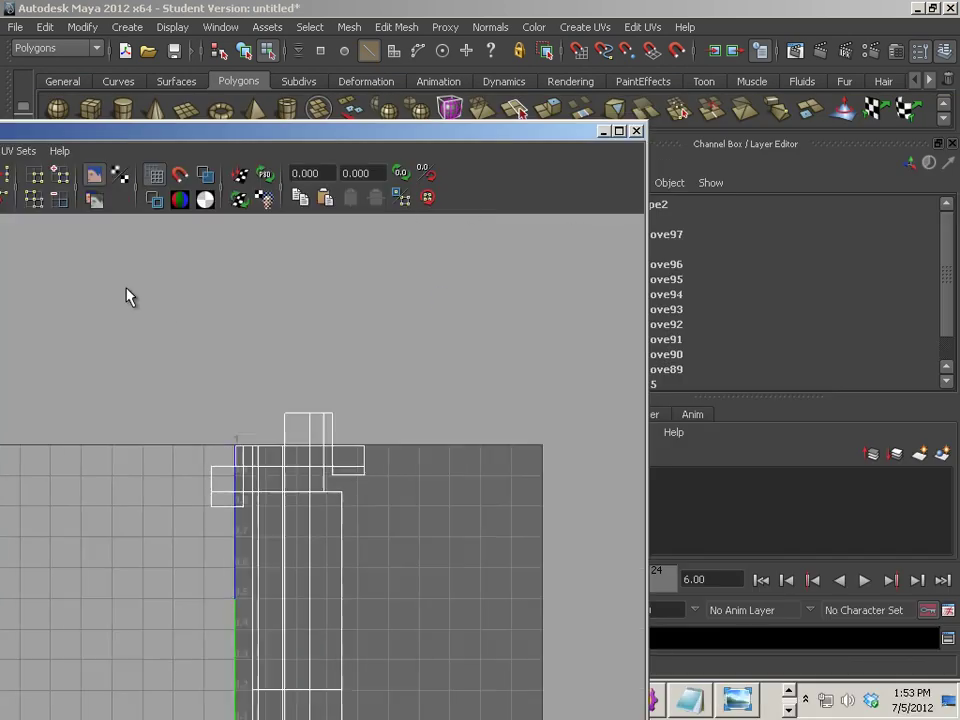
{"action": "middle_click_drag", "start_coordinate": [271, 356], "coordinate": [331, 195], "text": "alt"}
{"action": "right_click_drag", "start_coordinate": [304, 286], "coordinate": [157, 270], "text": "alt"}
{"action": "right_click", "coordinate": [289, 369]}
{"action": "left_click", "coordinate": [360, 369]}
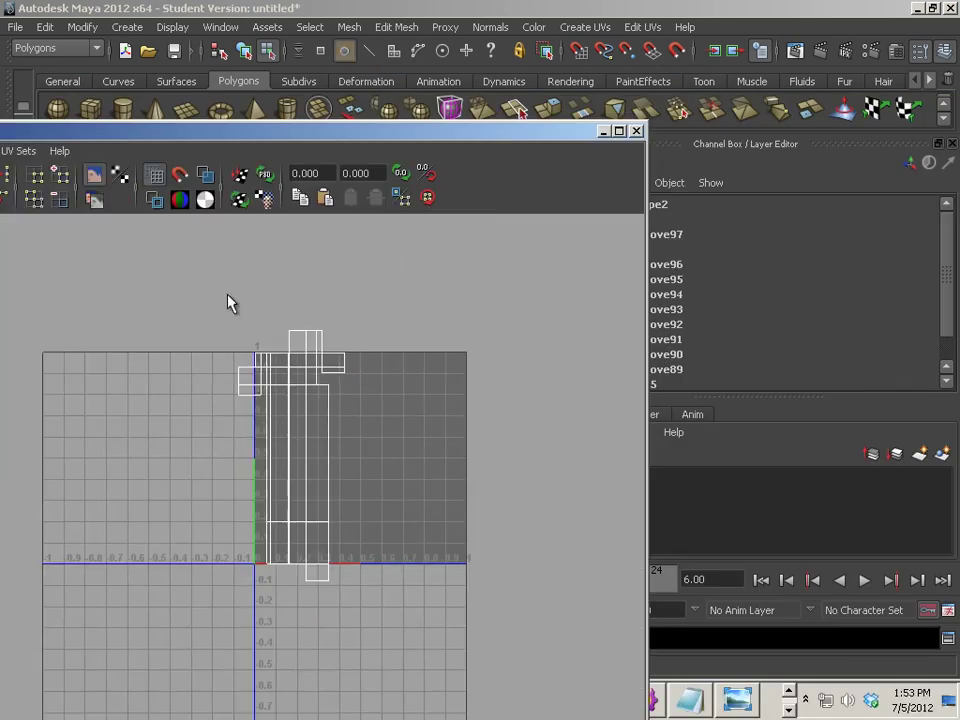
{"action": "left_click_drag", "start_coordinate": [139, 268], "coordinate": [460, 627]}
{"action": "key", "text": "w"}
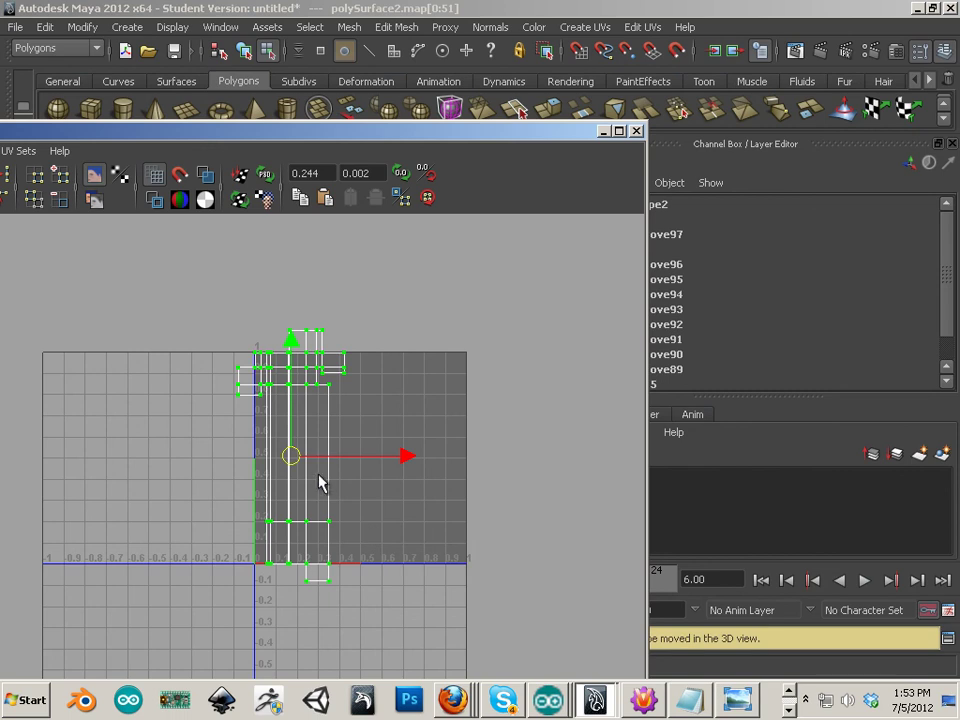
{"action": "left_click_drag", "start_coordinate": [304, 468], "coordinate": [321, 452]}
{"action": "key", "text": "r"}
{"action": "left_click", "coordinate": [510, 471]}
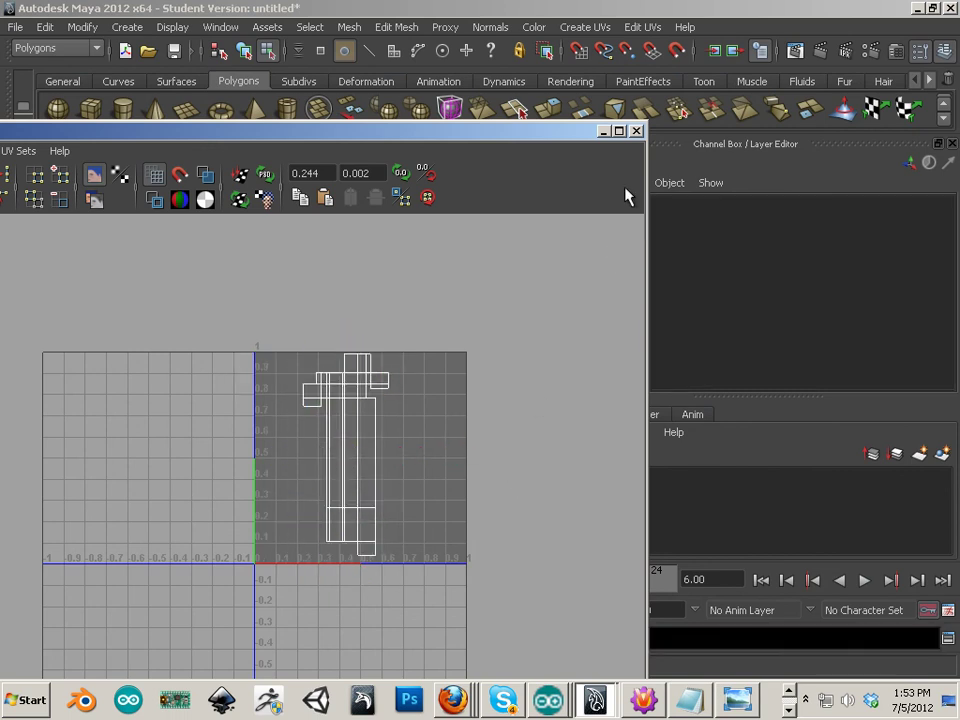
Step: Close the UV Texture Editor and move the finished post in X, away from the unprocessed pieces
{"action": "left_click", "coordinate": [637, 132]}
{"action": "right_click_drag", "start_coordinate": [484, 465], "coordinate": [228, 420], "text": "alt"}
{"action": "right_click_drag", "start_coordinate": [183, 376], "coordinate": [228, 359]}
{"action": "left_click", "coordinate": [187, 398]}
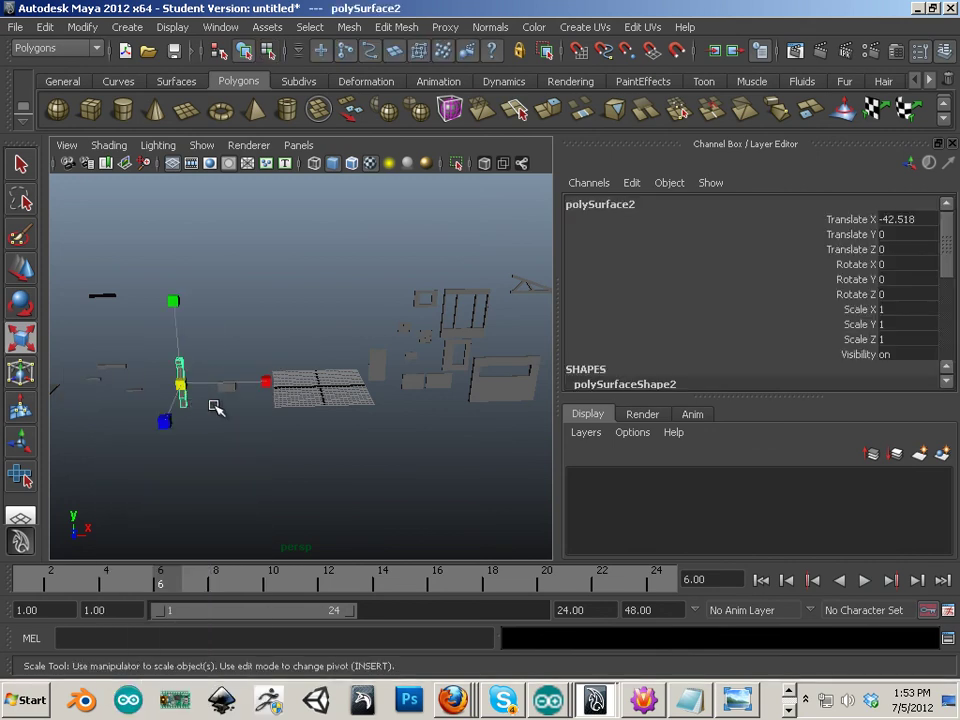
{"action": "key", "text": "w"}
{"action": "left_click_drag", "start_coordinate": [249, 381], "coordinate": [645, 432]}
Step: Select the next small piece, polySurface12, and show its UVs in a maximized UV Texture Editor
{"action": "right_click_drag", "start_coordinate": [257, 448], "coordinate": [366, 444], "text": "alt"}
{"action": "left_click", "coordinate": [312, 386]}
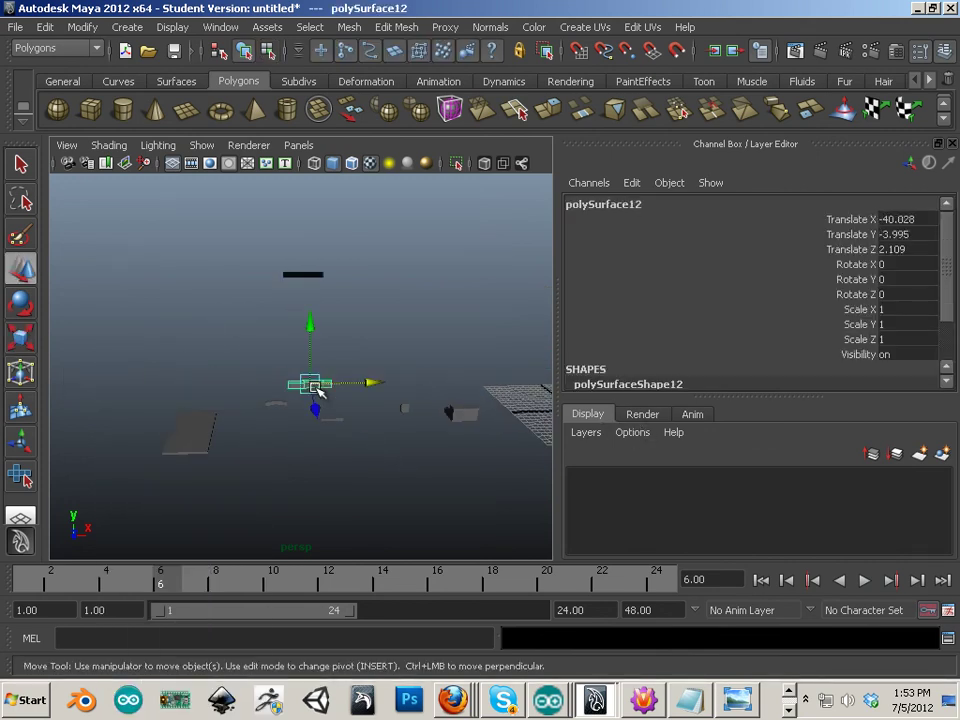
{"action": "left_click", "coordinate": [213, 28]}
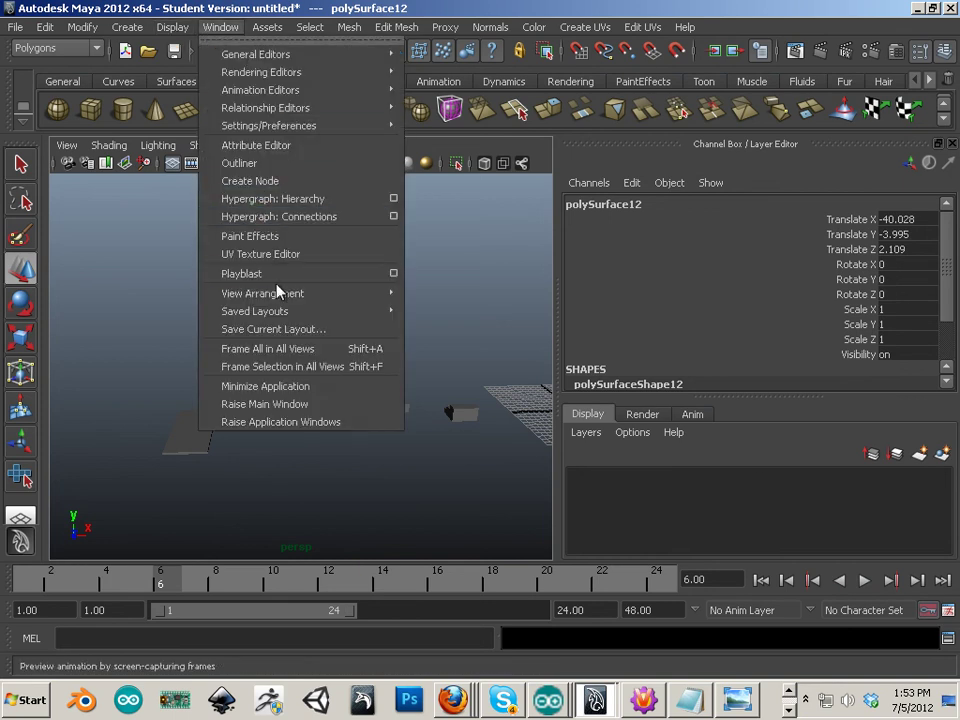
{"action": "left_click", "coordinate": [278, 257]}
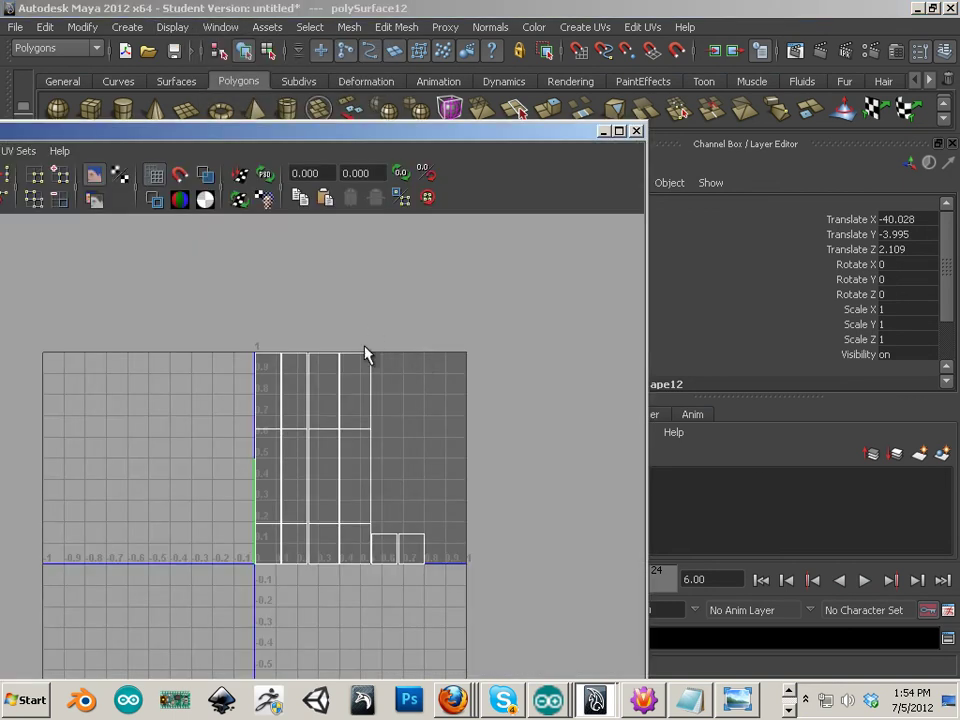
{"action": "left_click_drag", "start_coordinate": [300, 130], "coordinate": [496, 3]}
Step: Switch to edge selection, select the rightmost long shell's outer edge loop and sew the leftmost long shell to it
{"action": "right_click", "coordinate": [635, 290]}
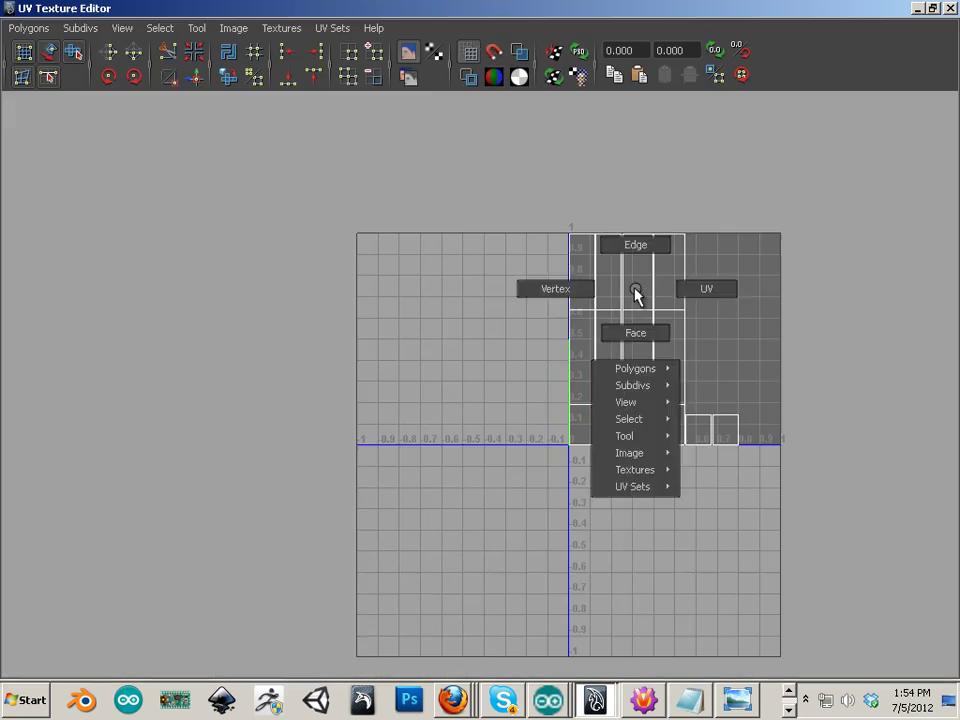
{"action": "right_click_drag", "start_coordinate": [635, 289], "coordinate": [706, 277]}
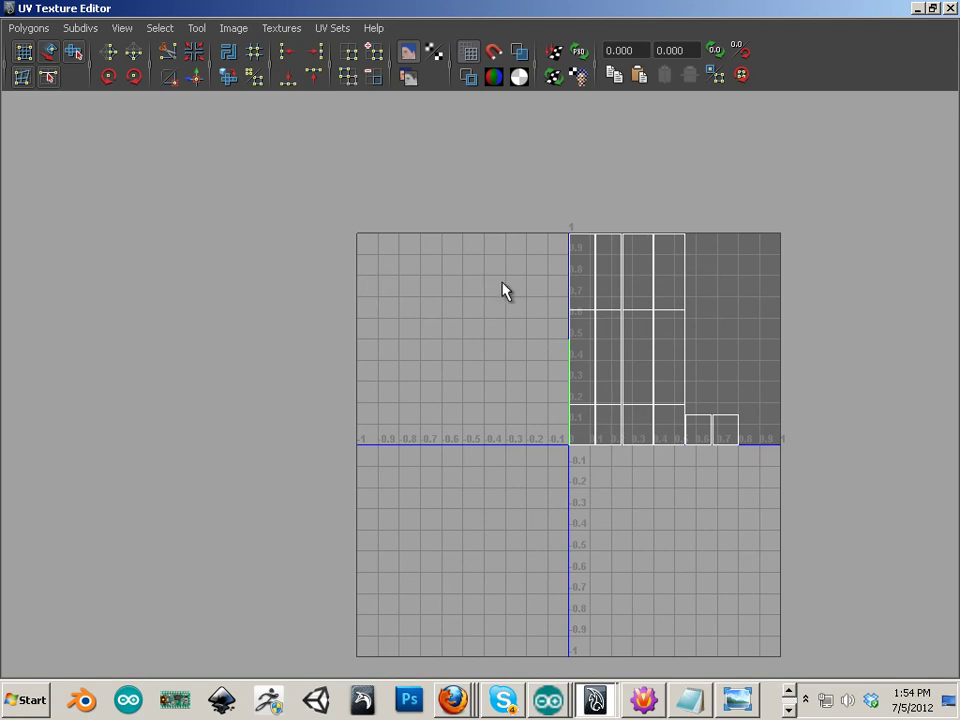
{"action": "right_click_drag", "start_coordinate": [633, 278], "coordinate": [700, 268]}
{"action": "middle_click_drag", "start_coordinate": [521, 309], "coordinate": [480, 393], "text": "alt"}
{"action": "scroll", "coordinate": [480, 393], "scroll_direction": "up", "scroll_amount": 2}
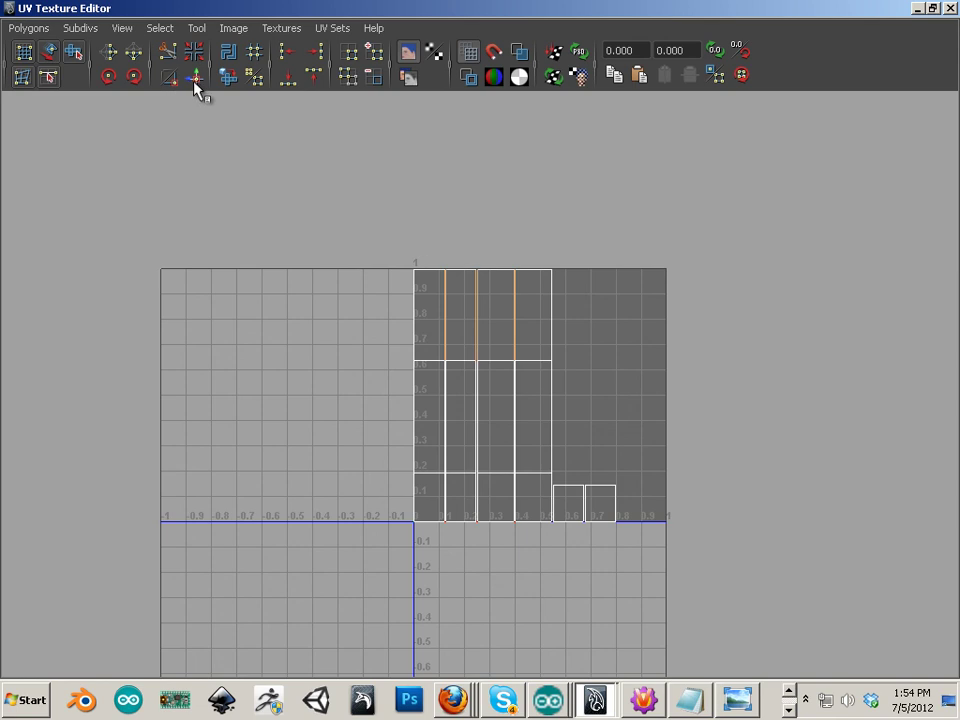
{"action": "left_click", "coordinate": [568, 379]}
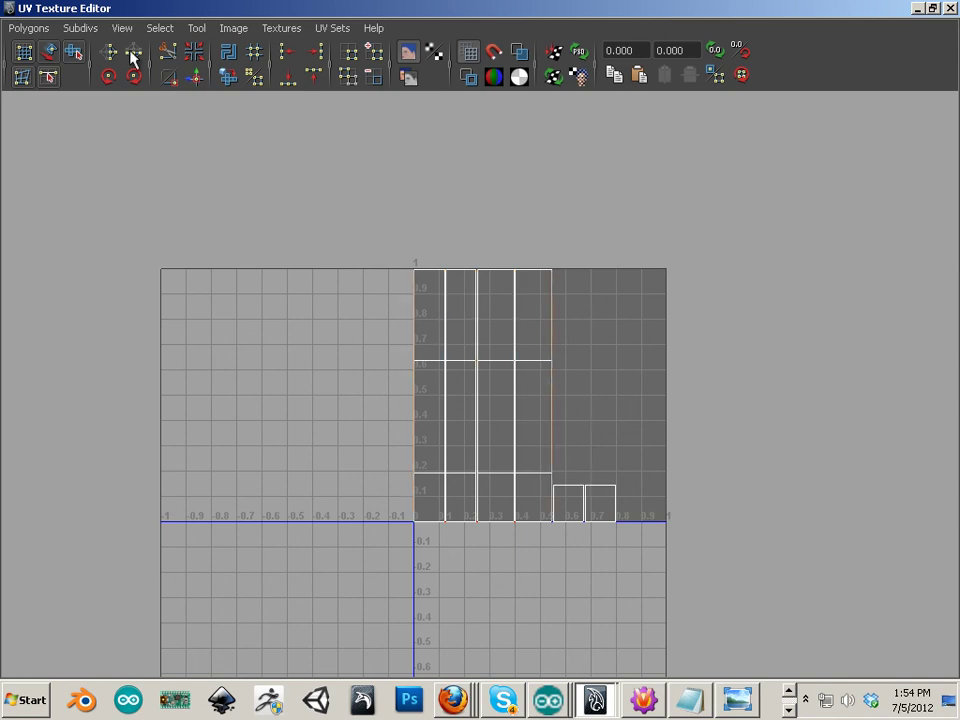
{"action": "left_click", "coordinate": [197, 82]}
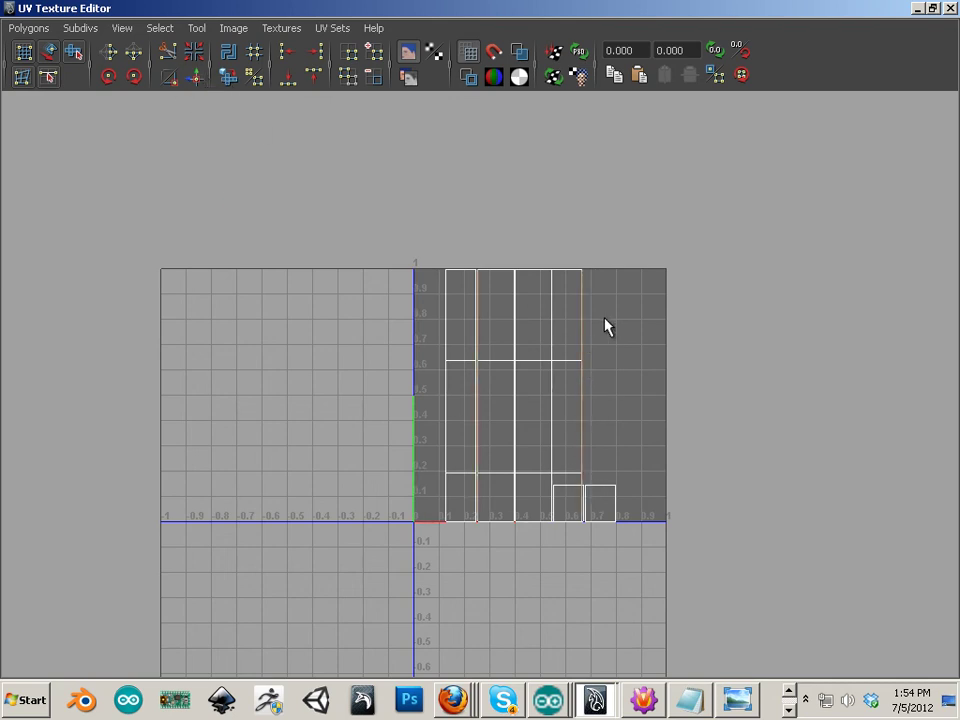
Step: Sew the two remaining long shells onto the layout's right side and attach both small end caps to the last strip
{"action": "left_click", "coordinate": [194, 80]}
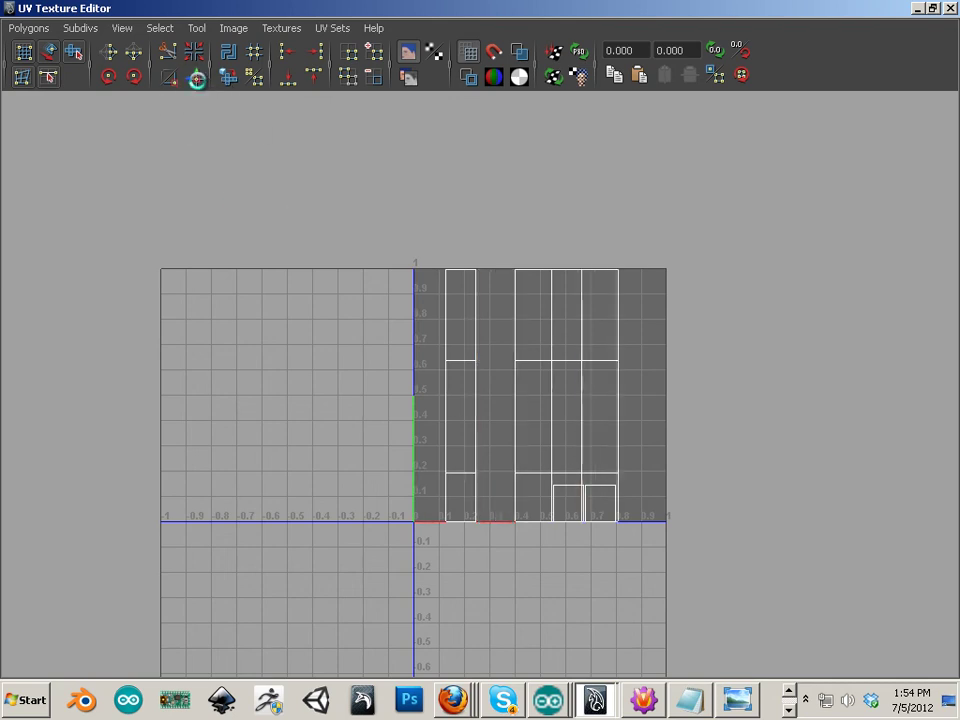
{"action": "left_click", "coordinate": [619, 345]}
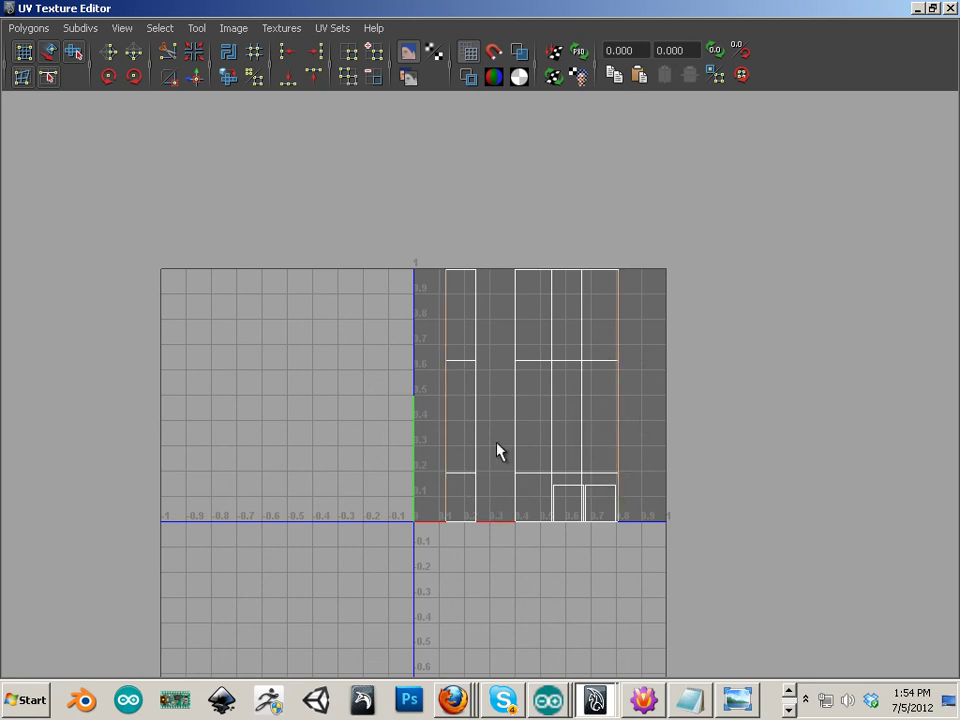
{"action": "left_click", "coordinate": [197, 84]}
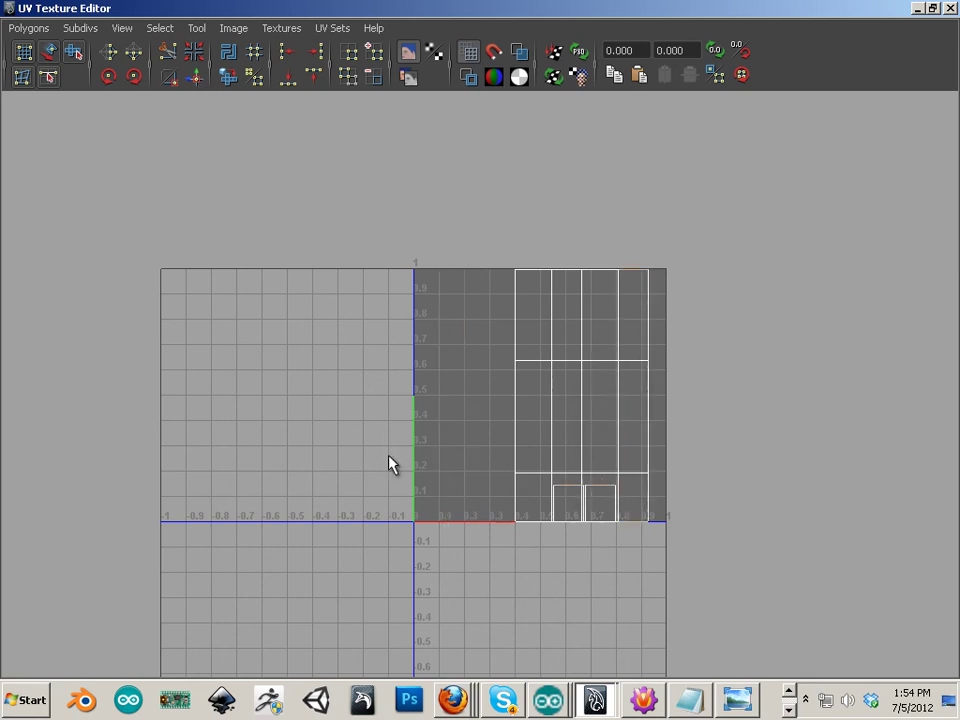
{"action": "left_click", "coordinate": [197, 77]}
Step: Select all UVs of the sewn layout and scale them down uniformly to fit inside the 0 to 1 texture square
{"action": "right_click_drag", "start_coordinate": [577, 351], "coordinate": [654, 352]}
{"action": "left_click_drag", "start_coordinate": [424, 198], "coordinate": [711, 599]}
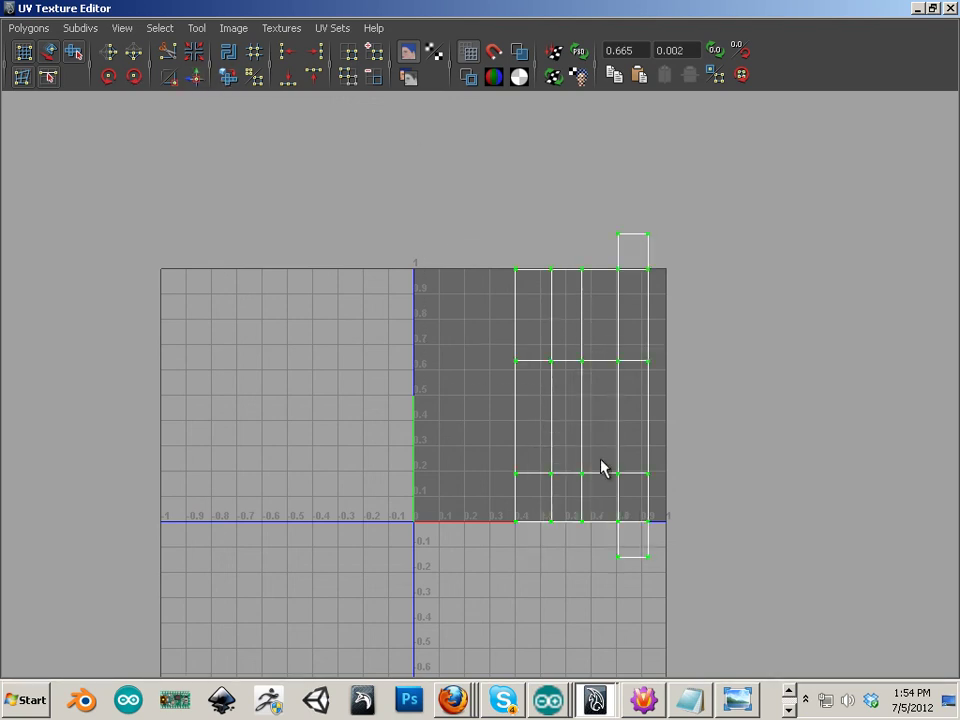
{"action": "key", "text": "r"}
{"action": "left_click_drag", "start_coordinate": [588, 414], "coordinate": [610, 433]}
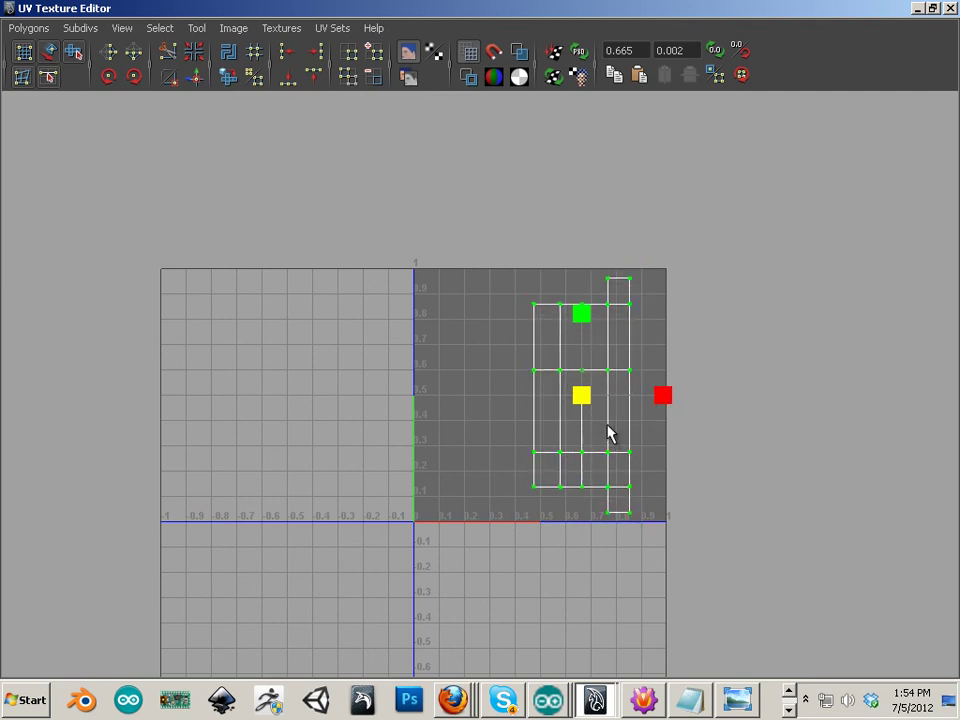
Step: Close the UV Texture Editor, reselect polySurface12 as a whole object and show its UVs in the editor again
{"action": "left_click", "coordinate": [634, 538]}
{"action": "left_click_drag", "start_coordinate": [376, 10], "coordinate": [208, 134]}
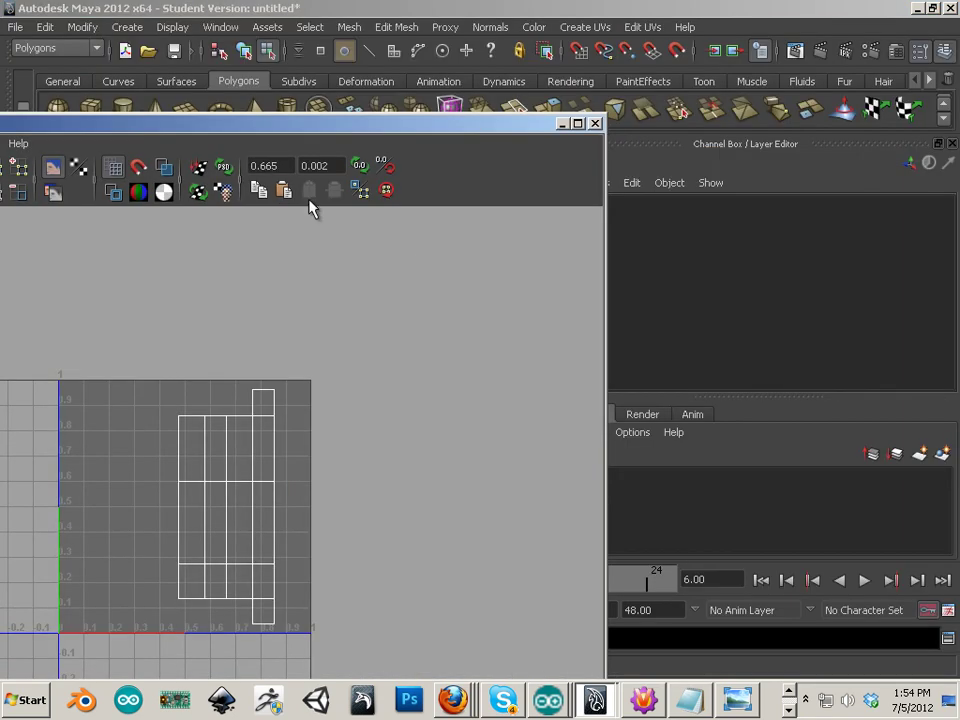
{"action": "left_click", "coordinate": [595, 123]}
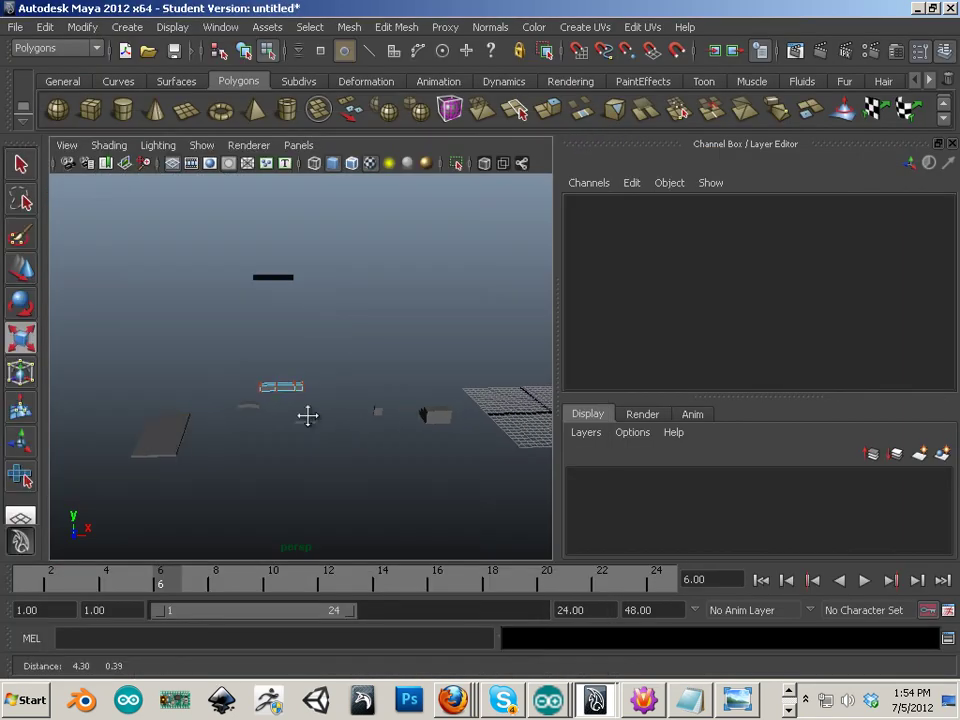
{"action": "right_click_drag", "start_coordinate": [261, 379], "coordinate": [230, 378]}
{"action": "left_click", "coordinate": [256, 381]}
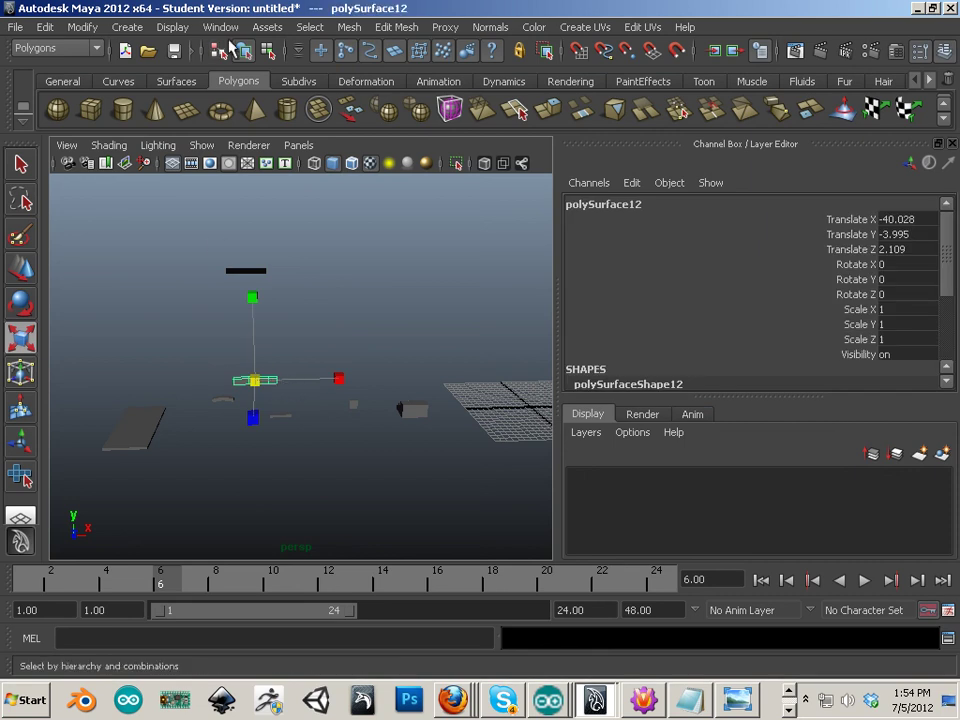
{"action": "left_click", "coordinate": [208, 28]}
{"action": "left_click", "coordinate": [265, 254]}
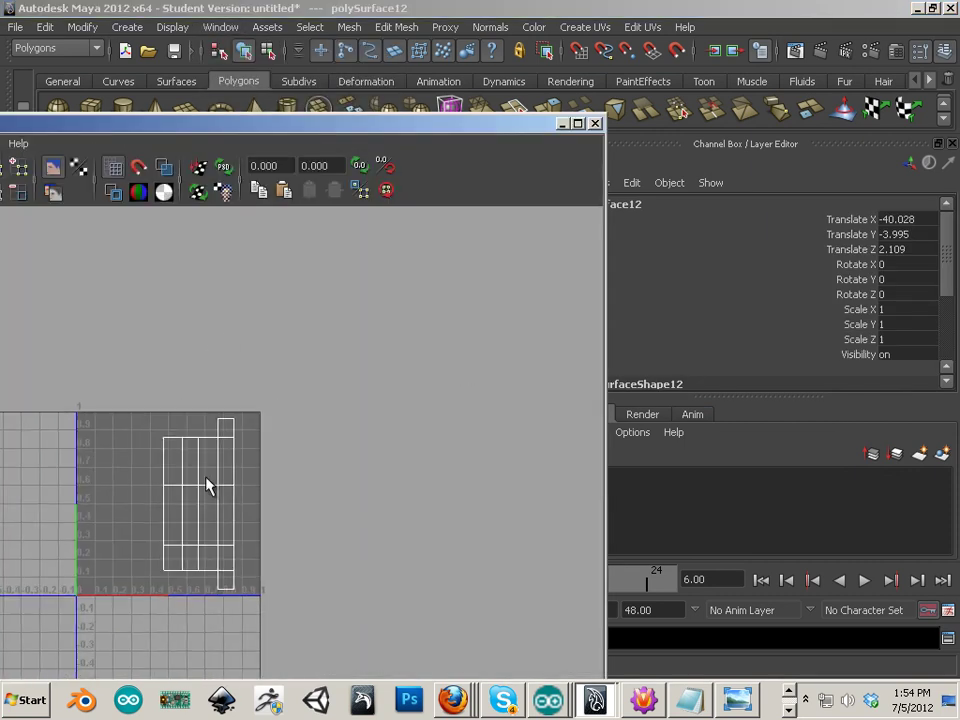
Step: Select all UVs of polySurface12's layout and rotate them 90 degrees counterclockwise in two 45-degree turns
{"action": "right_click_drag", "start_coordinate": [206, 478], "coordinate": [250, 478]}
{"action": "left_click_drag", "start_coordinate": [144, 388], "coordinate": [262, 612]}
{"action": "double_click", "coordinate": [127, 125]}
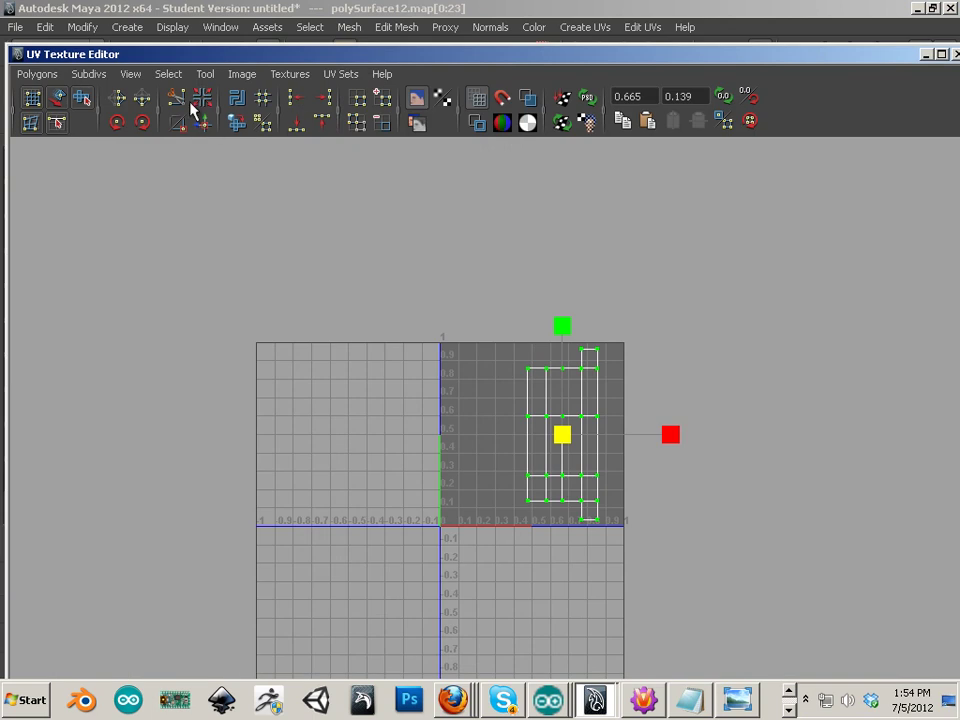
{"action": "left_click", "coordinate": [118, 123]}
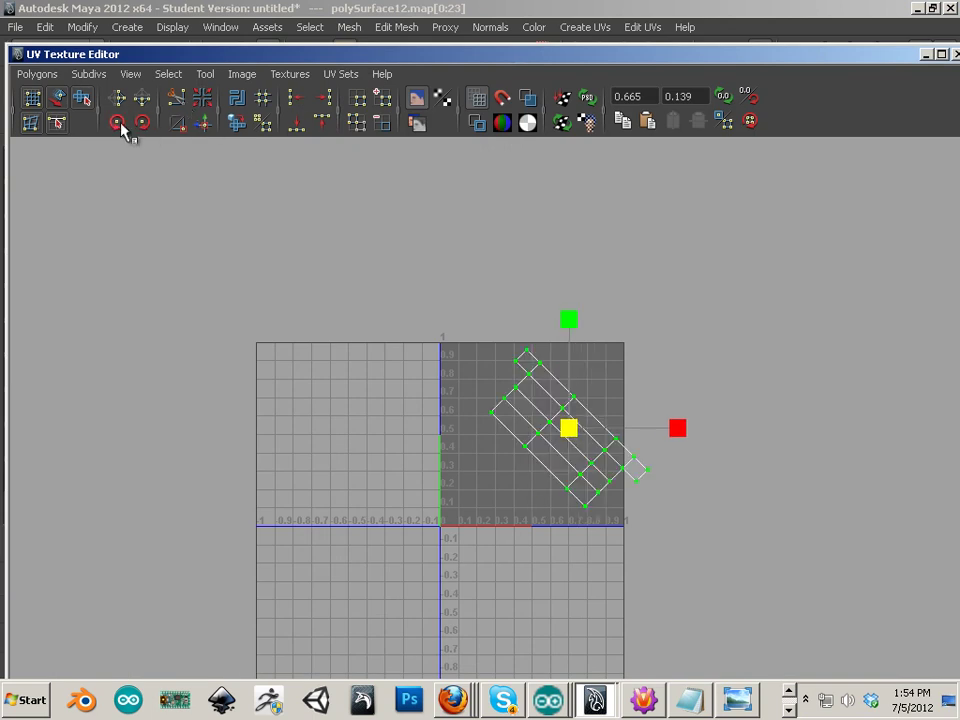
{"action": "left_click", "coordinate": [118, 123]}
Step: Move the rotated layout up and left to the upper part of the 0 to 1 texture square, then deselect it
{"action": "key", "text": "w"}
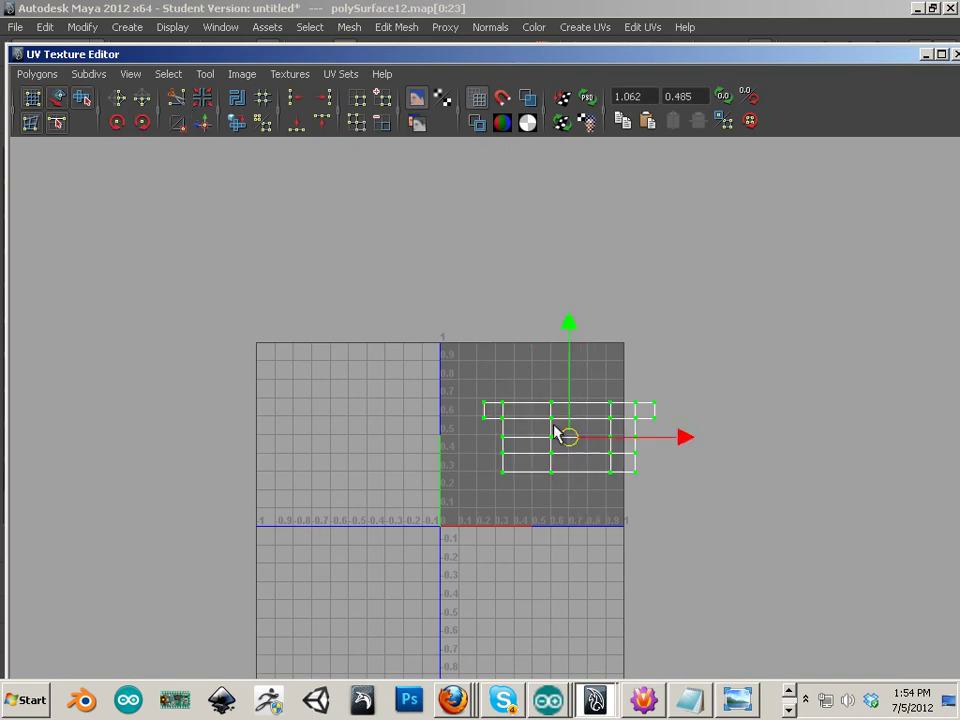
{"action": "left_click", "coordinate": [549, 418]}
{"action": "left_click_drag", "start_coordinate": [768, 600], "coordinate": [771, 604]}
{"action": "left_click_drag", "start_coordinate": [568, 437], "coordinate": [529, 386]}
{"action": "left_click", "coordinate": [690, 480]}
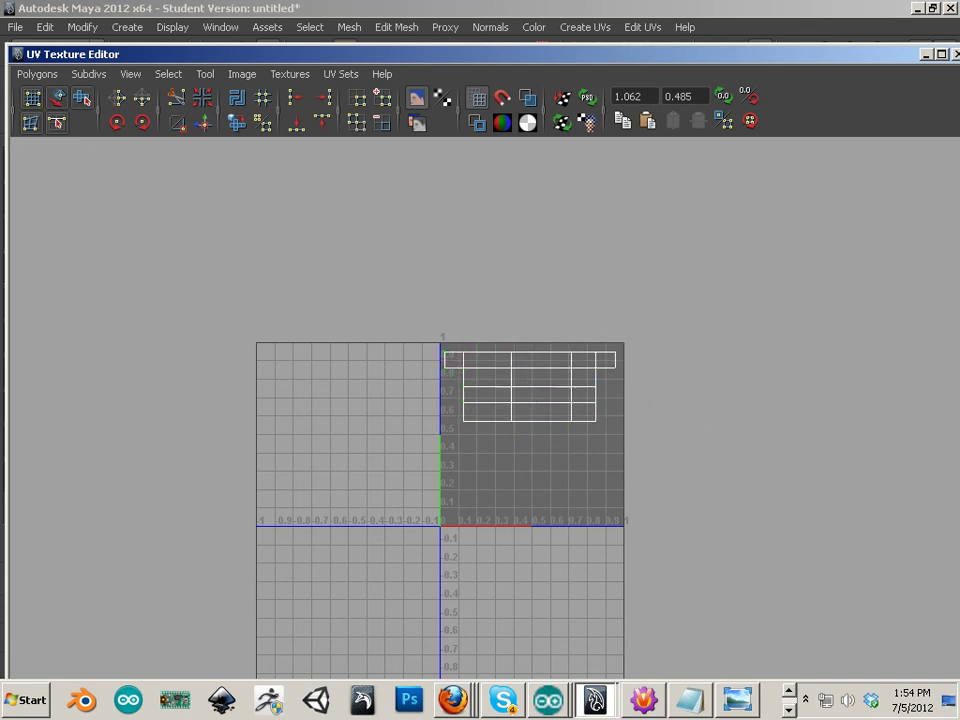
Step: Put the UV Texture Editor away, reselect polySurface12 as an object and slide it along X toward the finished pieces
{"action": "double_click", "coordinate": [796, 56]}
{"action": "left_click_drag", "start_coordinate": [660, 130], "coordinate": [958, 132]}
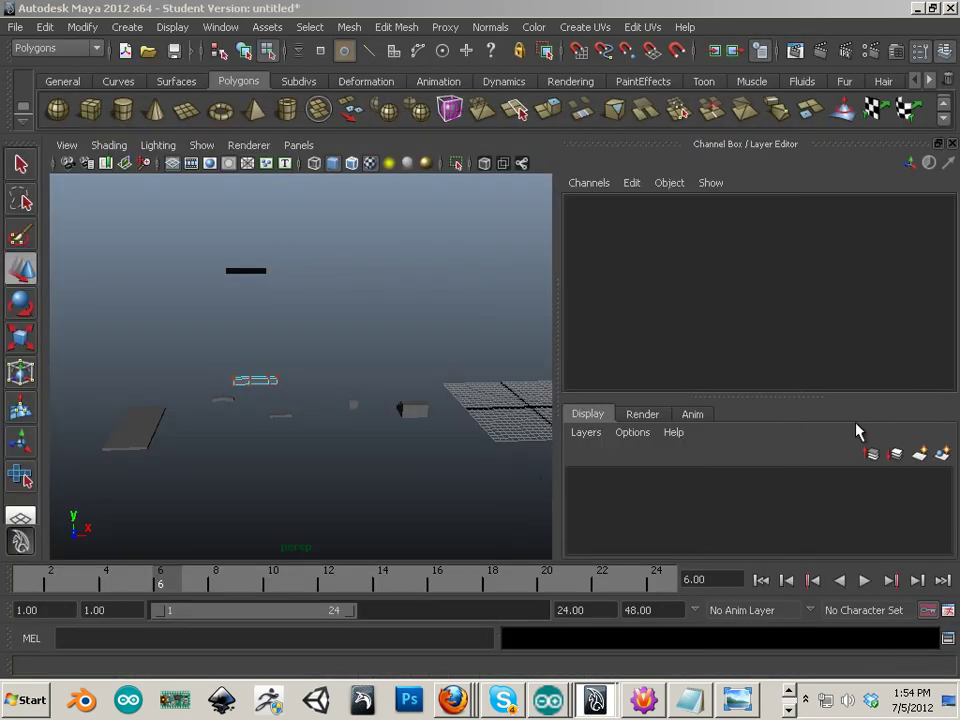
{"action": "left_click_drag", "start_coordinate": [335, 451], "coordinate": [356, 422], "text": "alt"}
{"action": "right_click_drag", "start_coordinate": [321, 379], "coordinate": [374, 358]}
{"action": "left_click", "coordinate": [312, 381]}
{"action": "left_click_drag", "start_coordinate": [403, 424], "coordinate": [655, 442], "text": "alt"}
{"action": "middle_click_drag", "start_coordinate": [496, 421], "coordinate": [332, 424], "text": "alt"}
{"action": "left_click_drag", "start_coordinate": [456, 389], "coordinate": [606, 413]}
Step: Select the next small piece, polySurface5, and show its UVs in the UV Texture Editor
{"action": "left_click_drag", "start_coordinate": [272, 428], "coordinate": [424, 386], "text": "alt"}
{"action": "right_click_drag", "start_coordinate": [424, 386], "coordinate": [454, 463], "text": "alt"}
{"action": "left_click", "coordinate": [386, 371]}
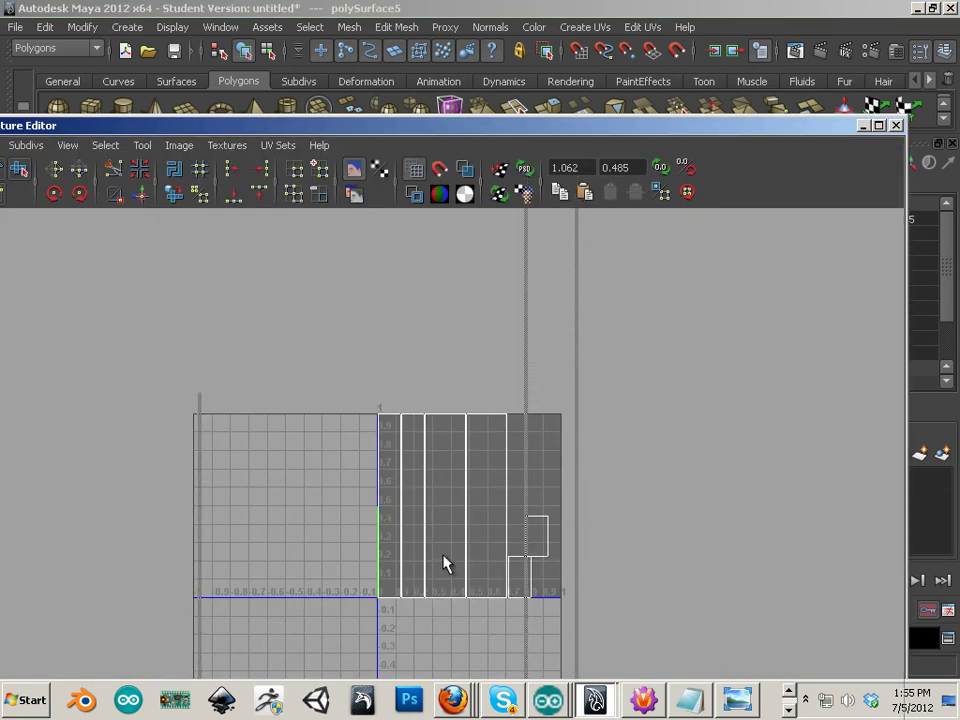
Step: Select the edges between polySurface5's four long UV shells and move-and-sew them into one layout
{"action": "right_click_drag", "start_coordinate": [443, 505], "coordinate": [440, 464]}
{"action": "left_click_drag", "start_coordinate": [484, 482], "coordinate": [382, 512]}
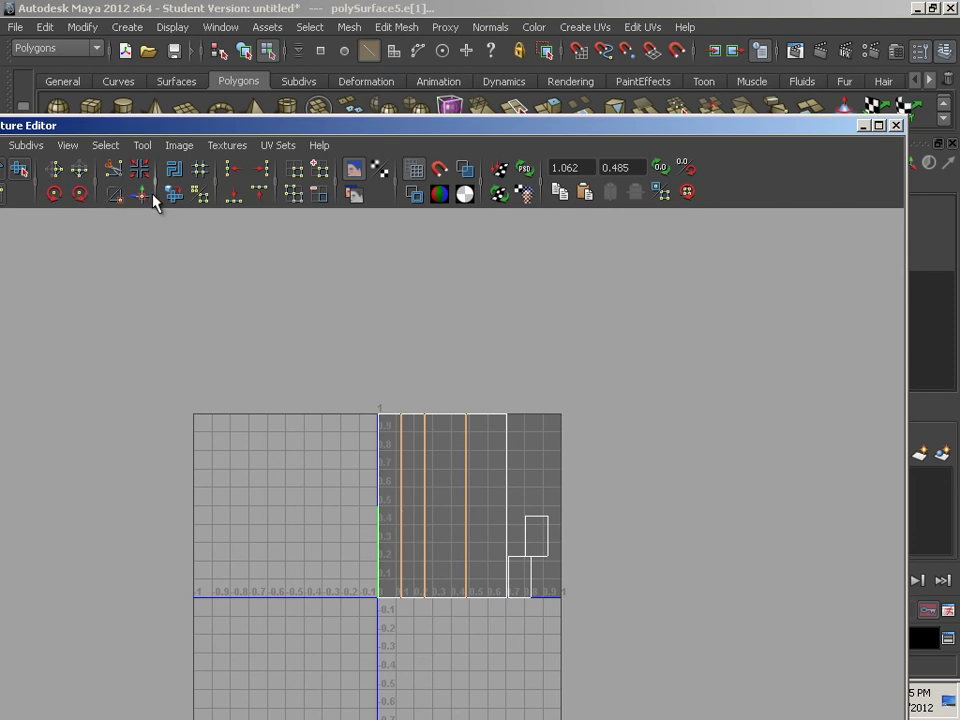
{"action": "left_click_drag", "start_coordinate": [107, 128], "coordinate": [243, 84]}
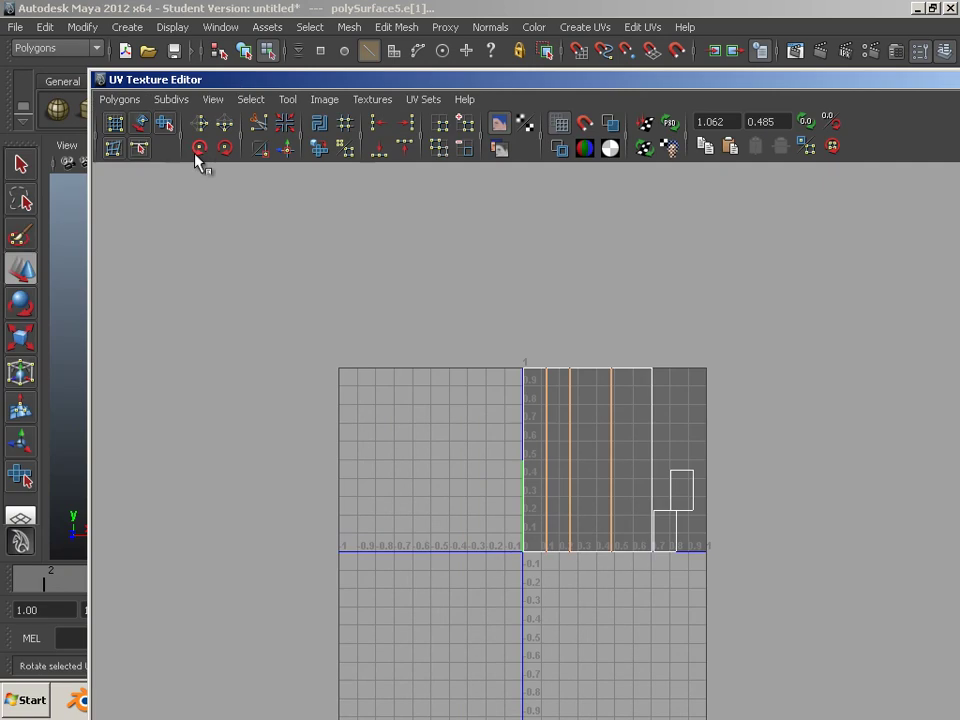
{"action": "left_click", "coordinate": [285, 149]}
Step: Sew one small end cap above the rightmost wide strip and the other below the left wide strip
{"action": "right_click_drag", "start_coordinate": [638, 530], "coordinate": [702, 436], "text": "alt"}
{"action": "middle_click_drag", "start_coordinate": [702, 436], "coordinate": [556, 440], "text": "alt"}
{"action": "right_click_drag", "start_coordinate": [555, 414], "coordinate": [530, 362]}
{"action": "left_click", "coordinate": [503, 363]}
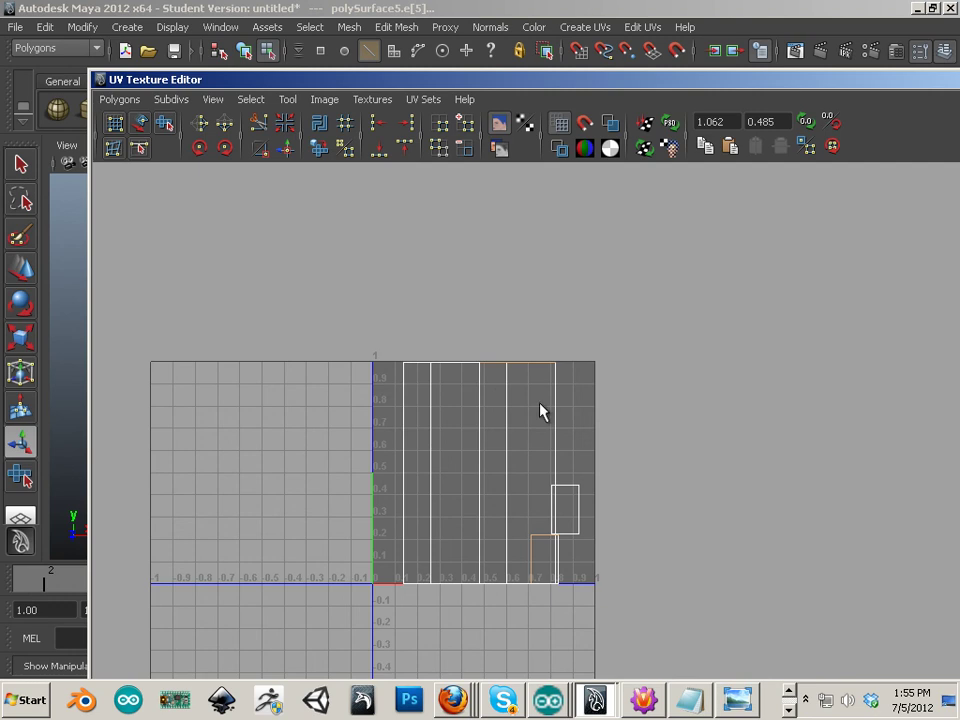
{"action": "left_click", "coordinate": [539, 404]}
{"action": "left_click", "coordinate": [519, 364]}
{"action": "left_click", "coordinate": [449, 582], "text": "shift"}
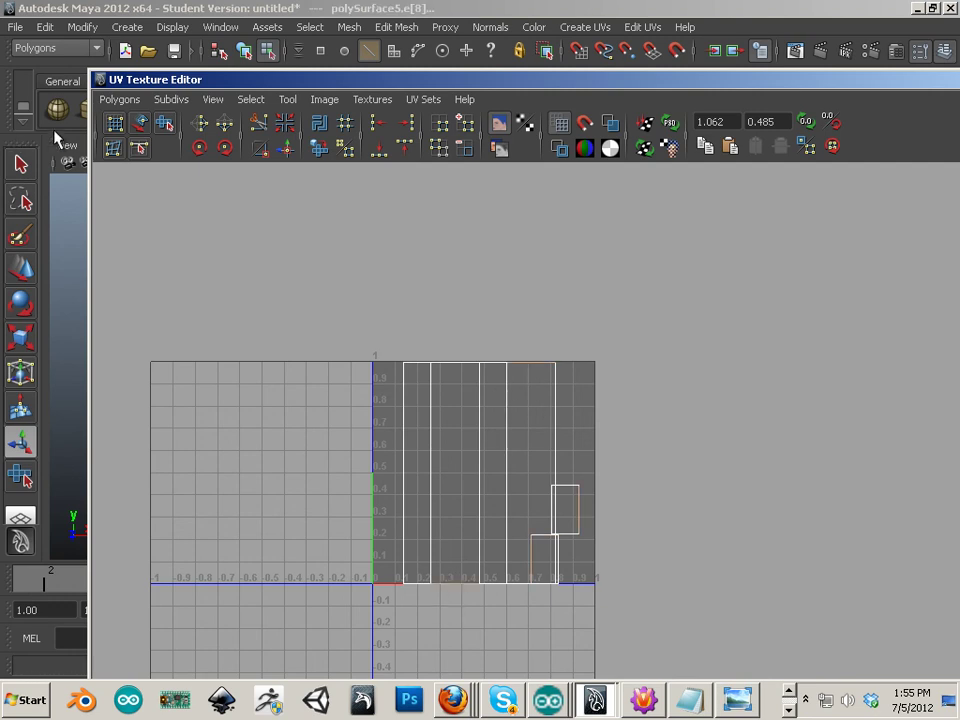
{"action": "left_click", "coordinate": [287, 155]}
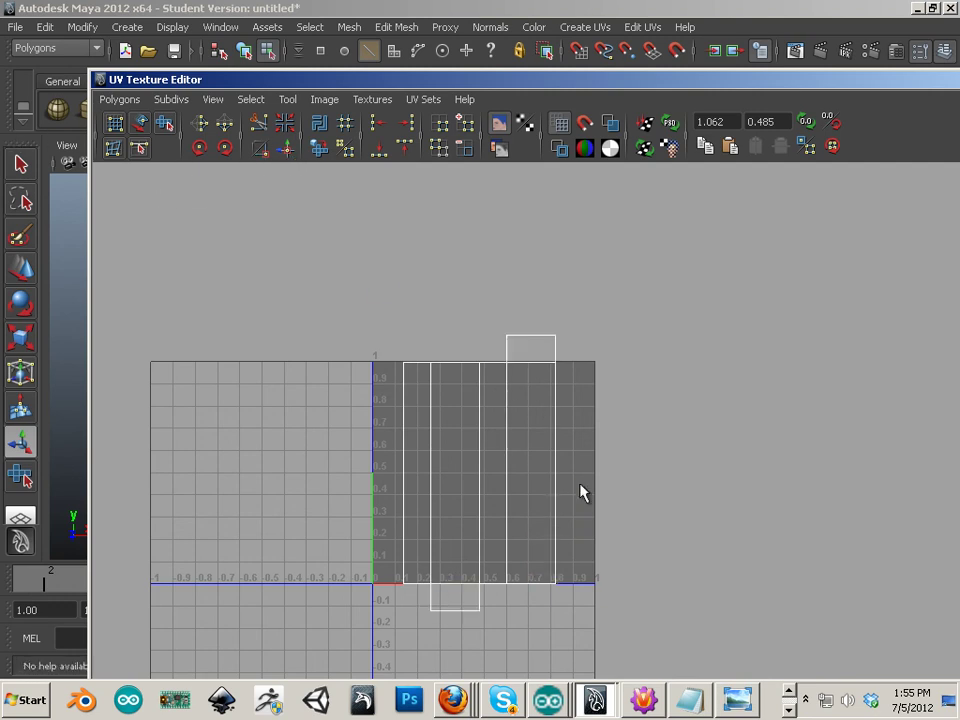
Step: Select all UVs of polySurface5's sewn layout and rotate them 90 degrees clockwise
{"action": "scroll", "coordinate": [580, 470], "scroll_direction": "down", "scroll_amount": 1}
{"action": "right_click_drag", "start_coordinate": [551, 447], "coordinate": [617, 438]}
{"action": "left_click_drag", "start_coordinate": [352, 80], "coordinate": [789, 138]}
{"action": "left_click_drag", "start_coordinate": [666, 140], "coordinate": [68, 13]}
{"action": "right_click_drag", "start_coordinate": [328, 372], "coordinate": [407, 371]}
{"action": "left_click_drag", "start_coordinate": [146, 221], "coordinate": [450, 489]}
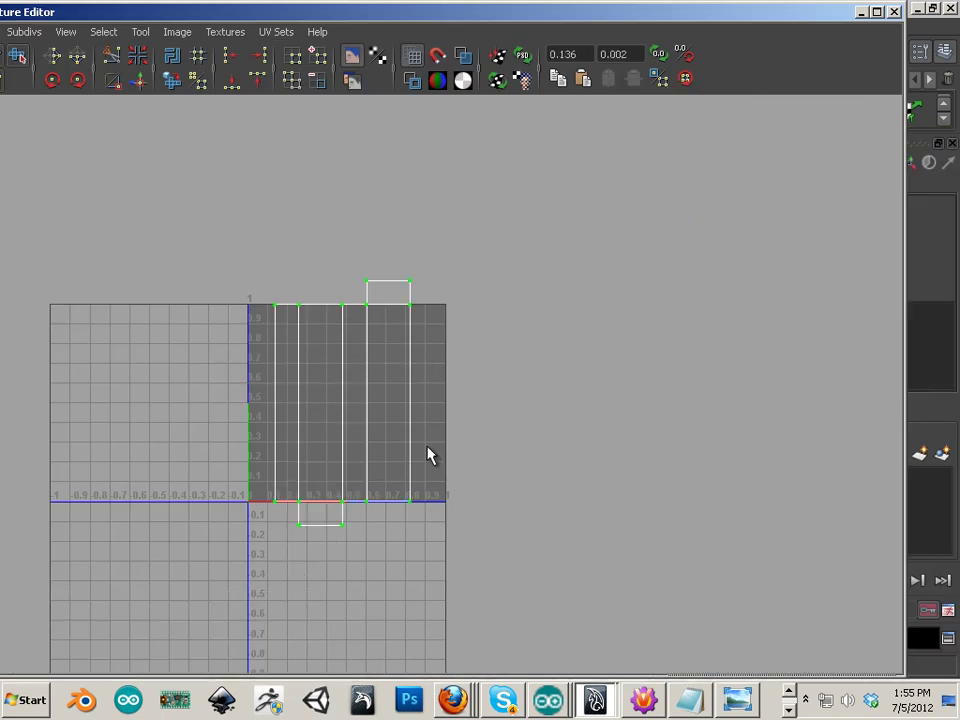
{"action": "left_click", "coordinate": [76, 80]}
{"action": "left_click", "coordinate": [76, 80]}
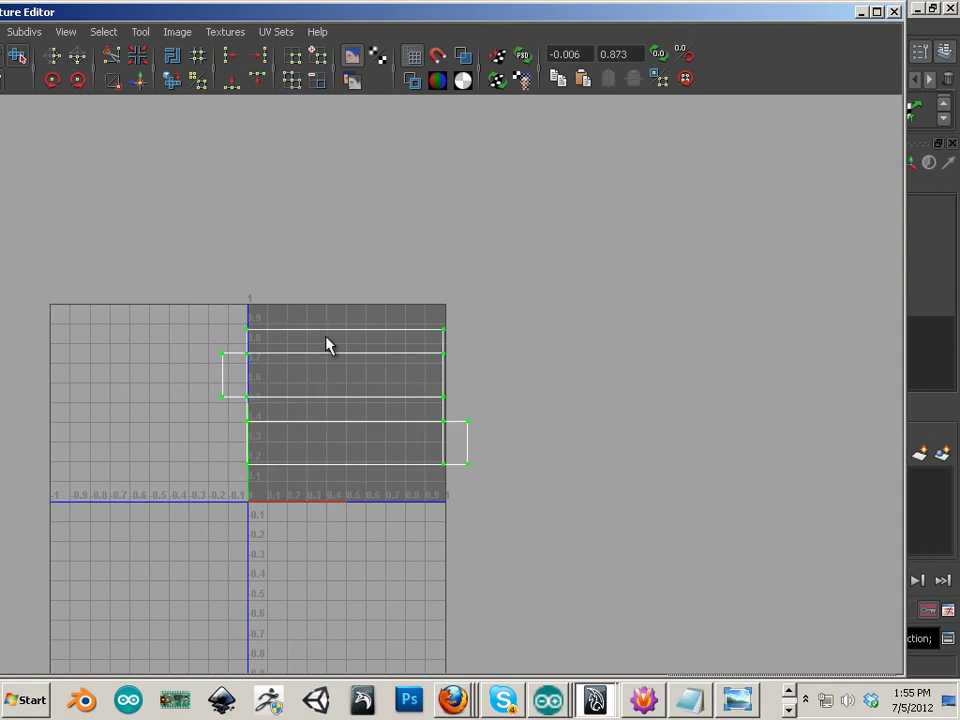
Step: Scale the rotated layout down uniformly so both end caps fit inside the 0 to 1 texture square
{"action": "key", "text": "r"}
{"action": "left_click_drag", "start_coordinate": [355, 400], "coordinate": [364, 428]}
{"action": "left_click", "coordinate": [426, 150]}
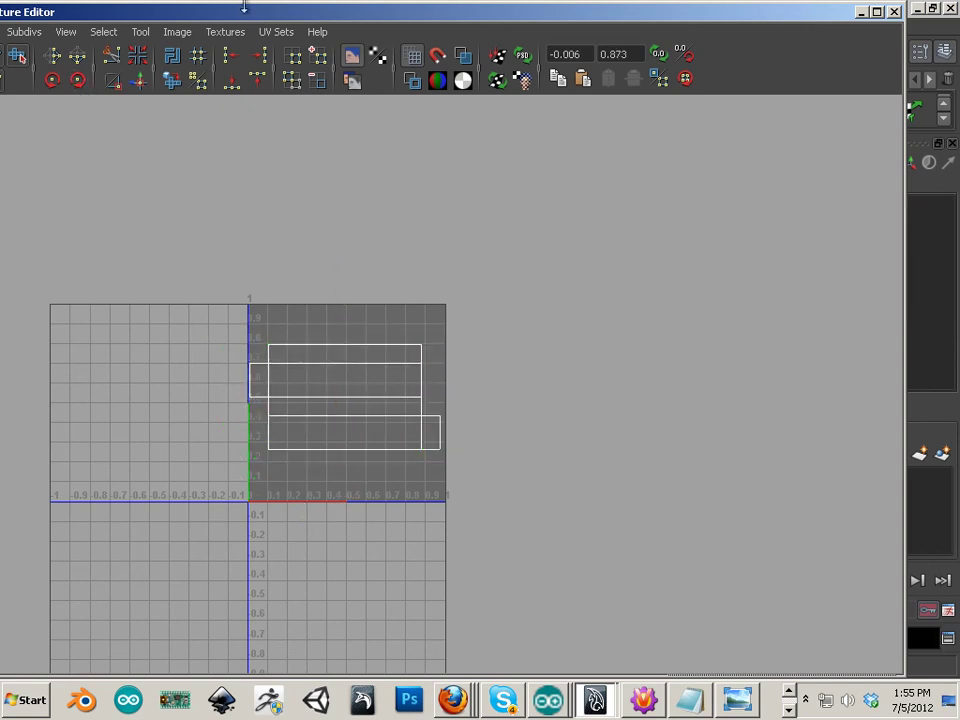
Step: Return to the viewport, reselect polySurface5 as an object and move it along X to about 4.3
{"action": "left_click_drag", "start_coordinate": [248, 12], "coordinate": [2, 140]}
{"action": "left_click", "coordinate": [487, 48]}
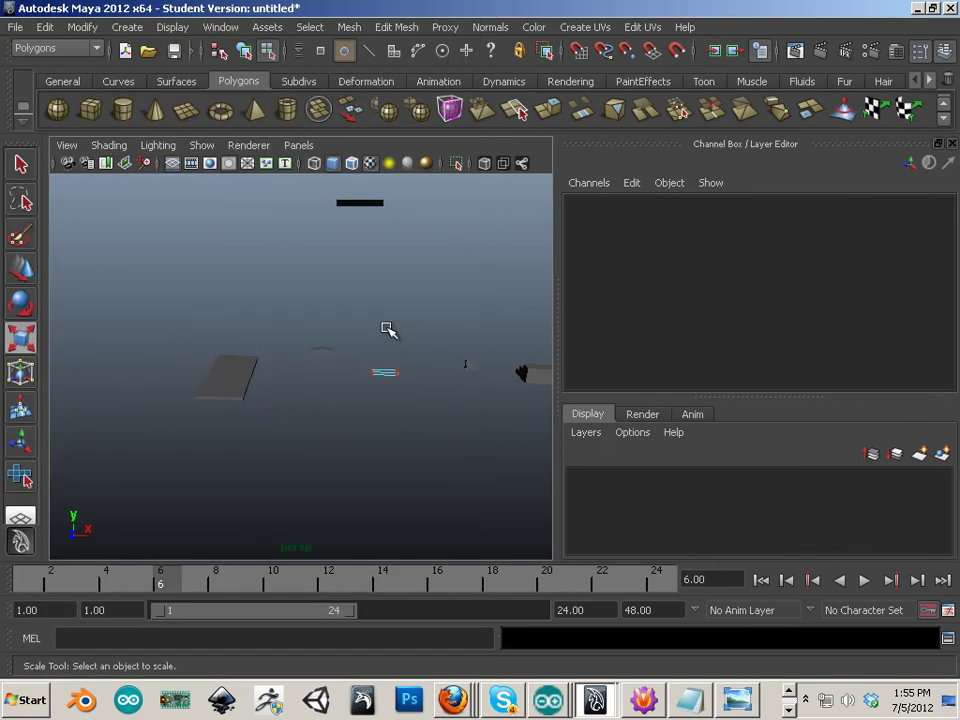
{"action": "right_click_drag", "start_coordinate": [279, 405], "coordinate": [304, 426]}
{"action": "right_click_drag", "start_coordinate": [263, 378], "coordinate": [345, 356]}
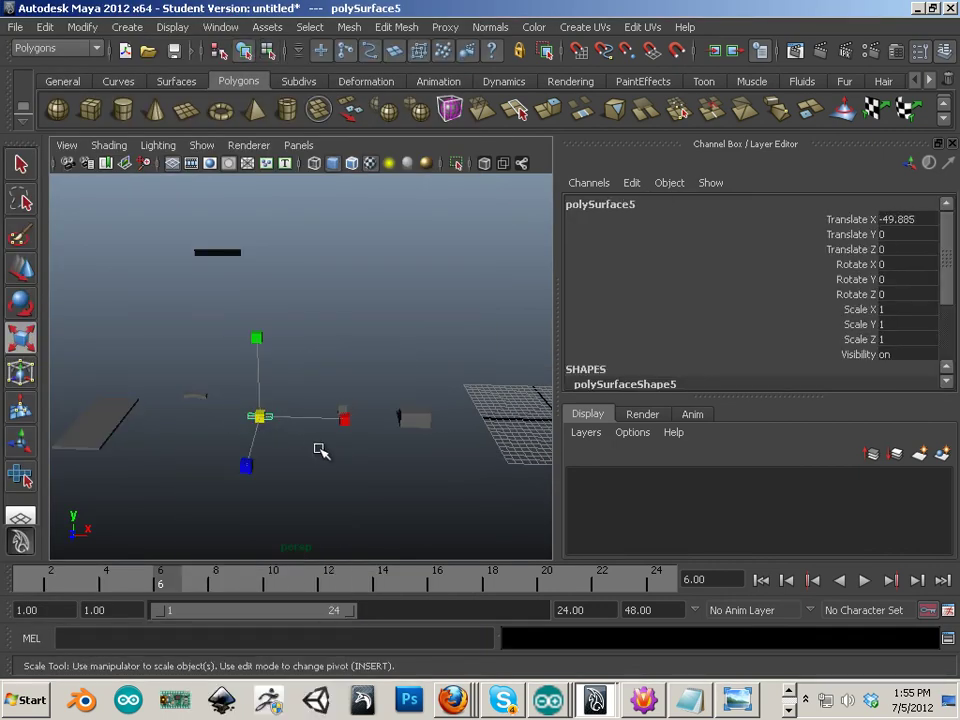
{"action": "key", "text": "w"}
{"action": "key", "text": "alt+space"}
{"action": "right_click_drag", "start_coordinate": [430, 472], "coordinate": [310, 410], "text": "alt"}
{"action": "left_click_drag", "start_coordinate": [350, 394], "coordinate": [510, 429]}
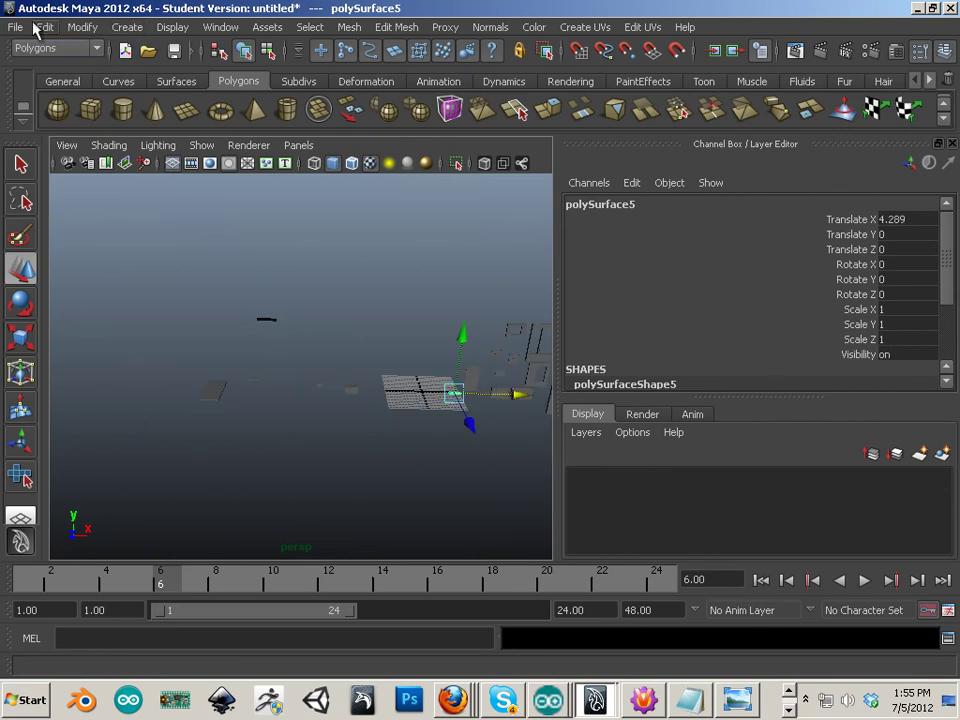
Step: Save the scene as vid_8.mb in the warehouse practice folder, accepting the student version notice
{"action": "left_click", "coordinate": [16, 27]}
{"action": "left_click", "coordinate": [40, 100]}
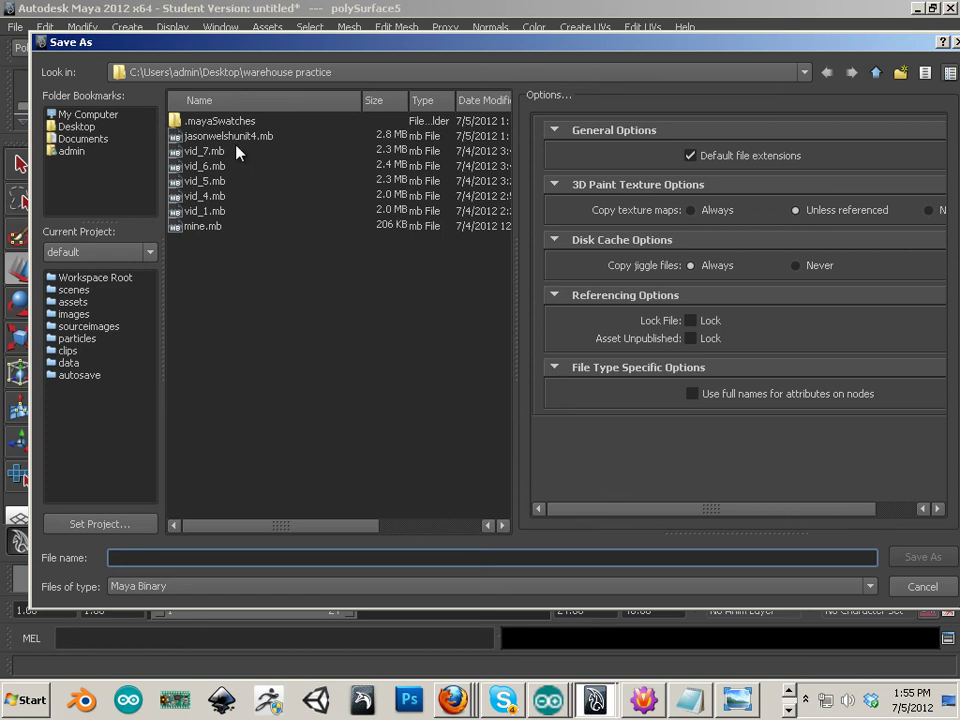
{"action": "left_click", "coordinate": [230, 150]}
{"action": "left_click", "coordinate": [132, 558]}
{"action": "key", "text": "BackSpace"}
{"action": "type", "text": "8"}
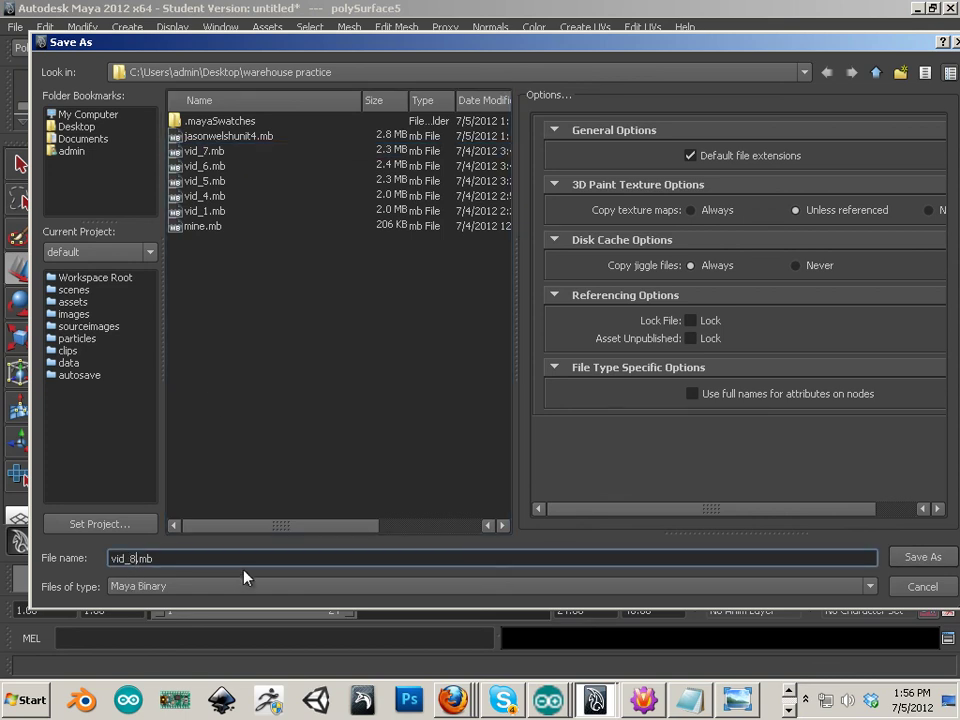
{"action": "left_click", "coordinate": [902, 560]}
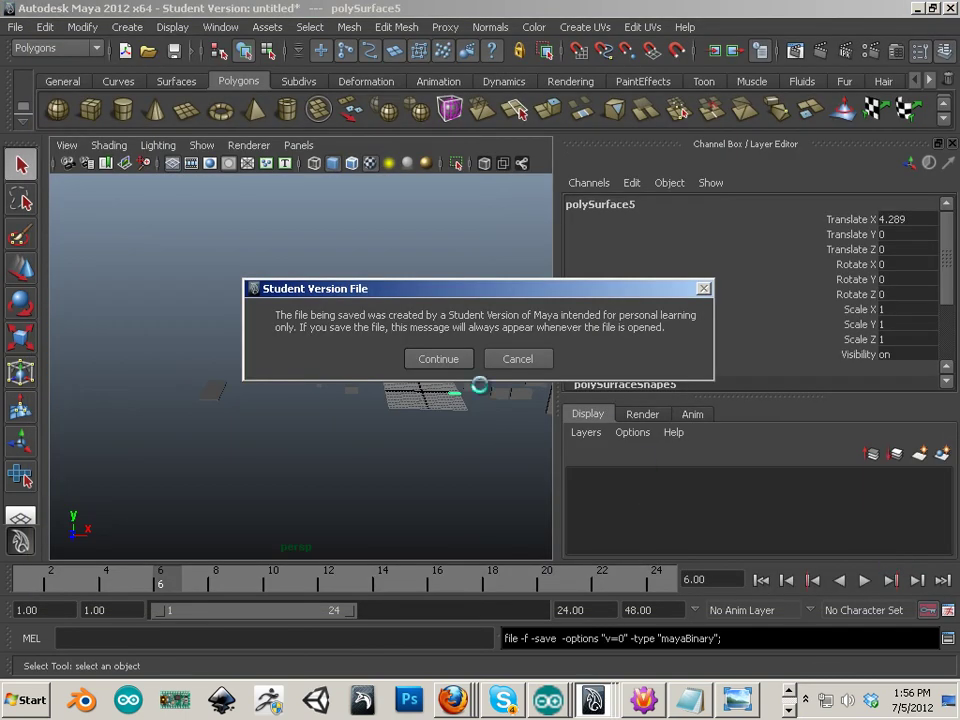
{"action": "left_click", "coordinate": [438, 357]}
{"action": "scroll", "coordinate": [375, 422], "scroll_direction": "up", "scroll_amount": 6}
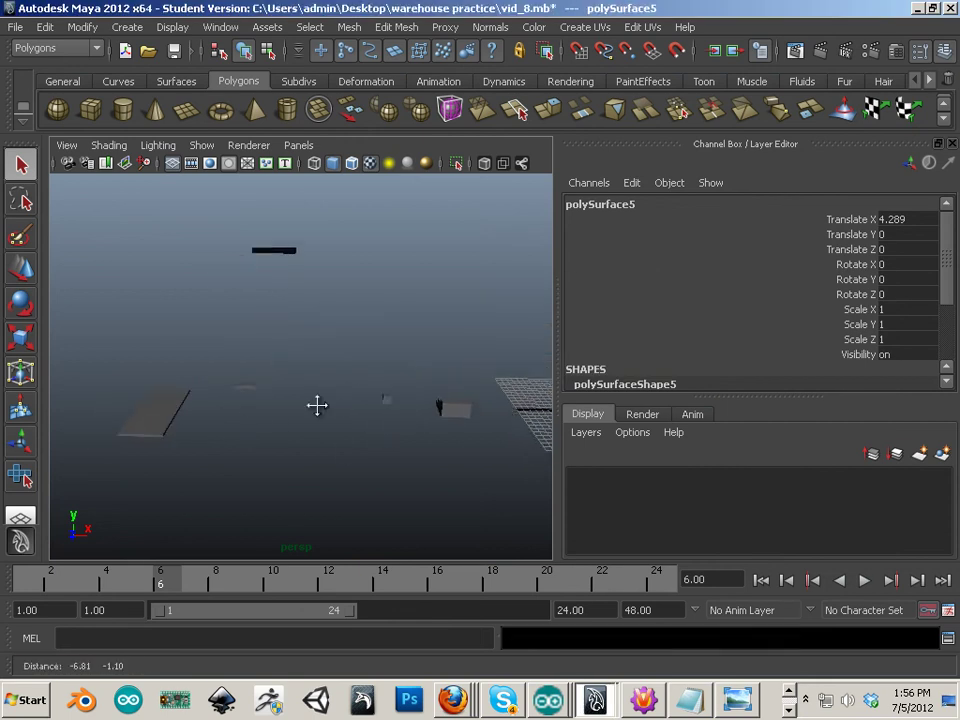
{"action": "middle_click_drag", "start_coordinate": [207, 424], "coordinate": [340, 414], "text": "alt"}
{"action": "right_click", "coordinate": [333, 380]}
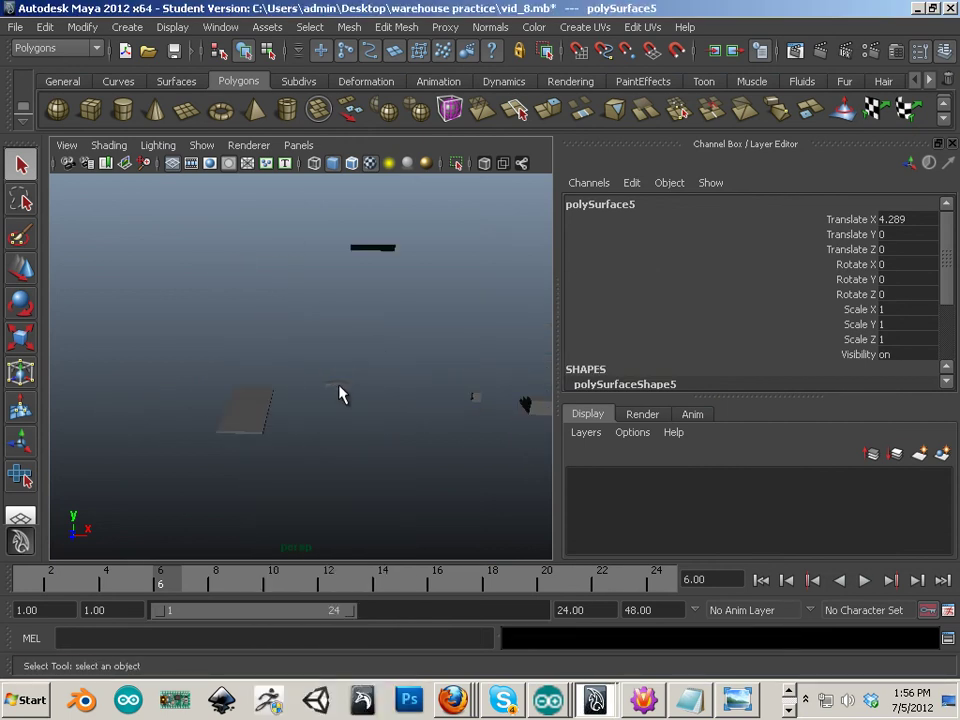
{"action": "right_click", "coordinate": [340, 378]}
{"action": "left_click", "coordinate": [347, 354]}
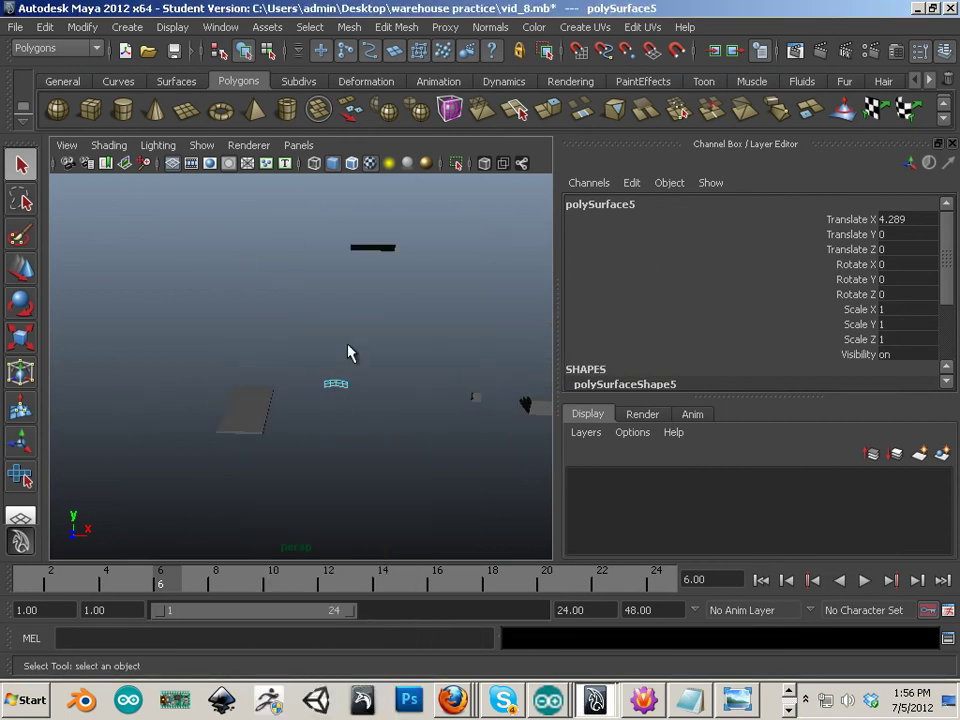
{"action": "left_click", "coordinate": [385, 247]}
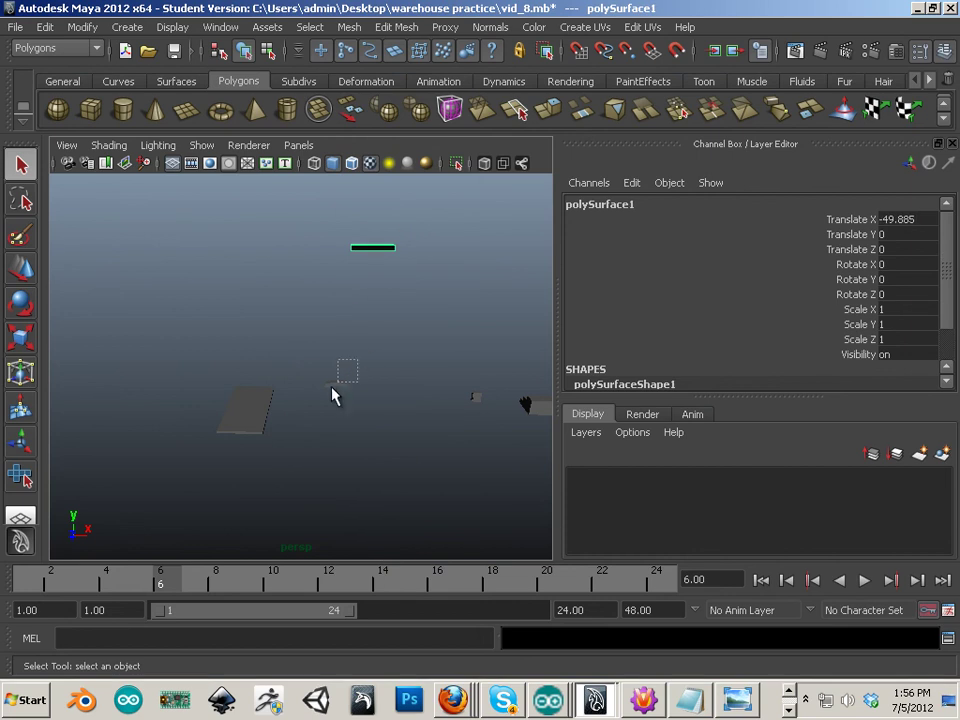
{"action": "left_click_drag", "start_coordinate": [345, 368], "coordinate": [321, 415]}
Step: Select the large flat slab, polySurface15, and show its UVs in the UV Texture Editor placed beside the piece
{"action": "left_click", "coordinate": [258, 433]}
{"action": "left_click_drag", "start_coordinate": [180, 448], "coordinate": [250, 460], "text": "alt"}
{"action": "left_click", "coordinate": [221, 27]}
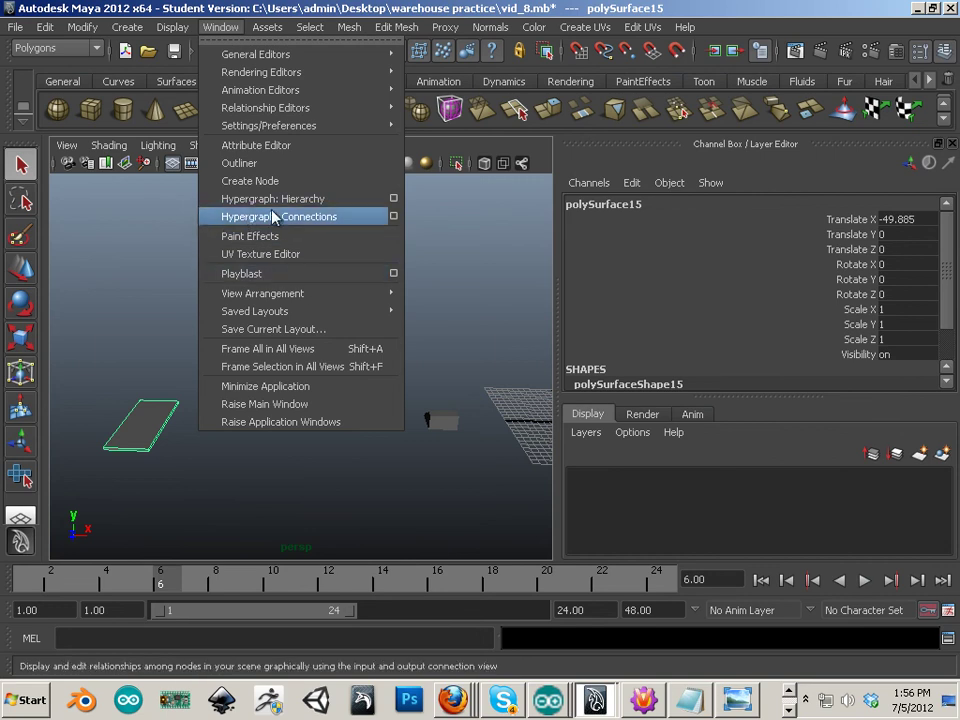
{"action": "left_click", "coordinate": [296, 254]}
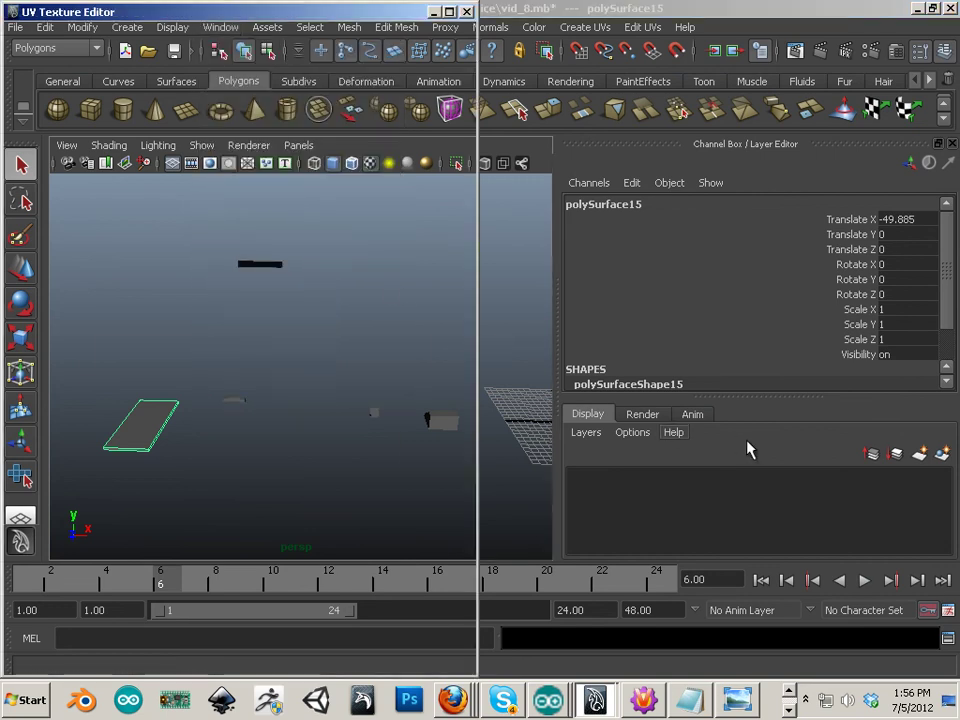
{"action": "left_click_drag", "start_coordinate": [276, 9], "coordinate": [666, 37]}
{"action": "left_click_drag", "start_coordinate": [193, 383], "coordinate": [210, 400], "text": "alt"}
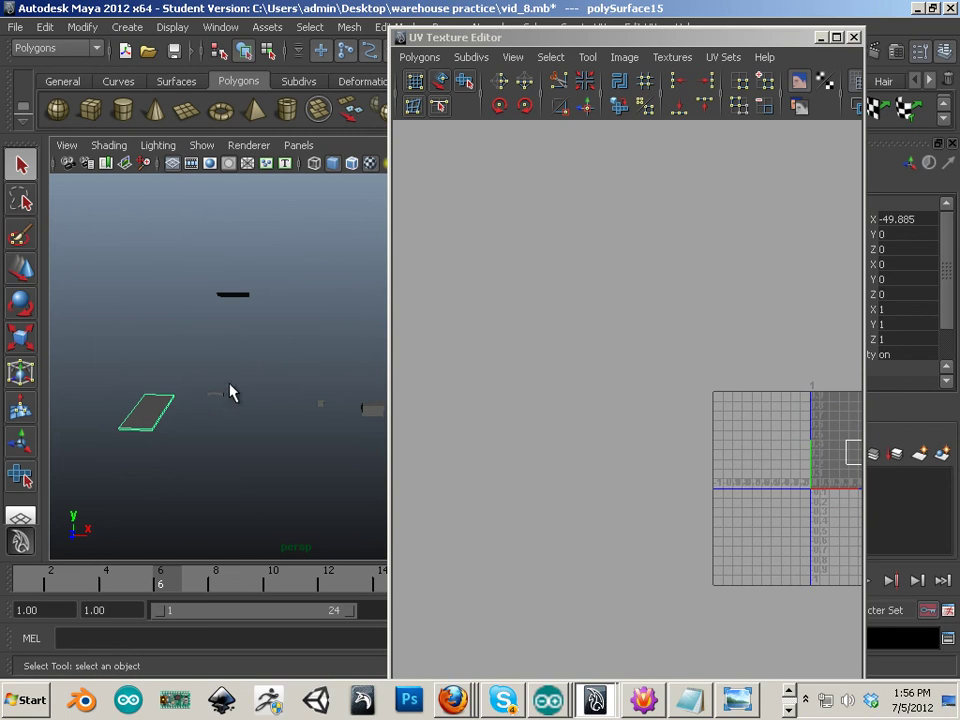
{"action": "left_click_drag", "start_coordinate": [454, 36], "coordinate": [394, 72]}
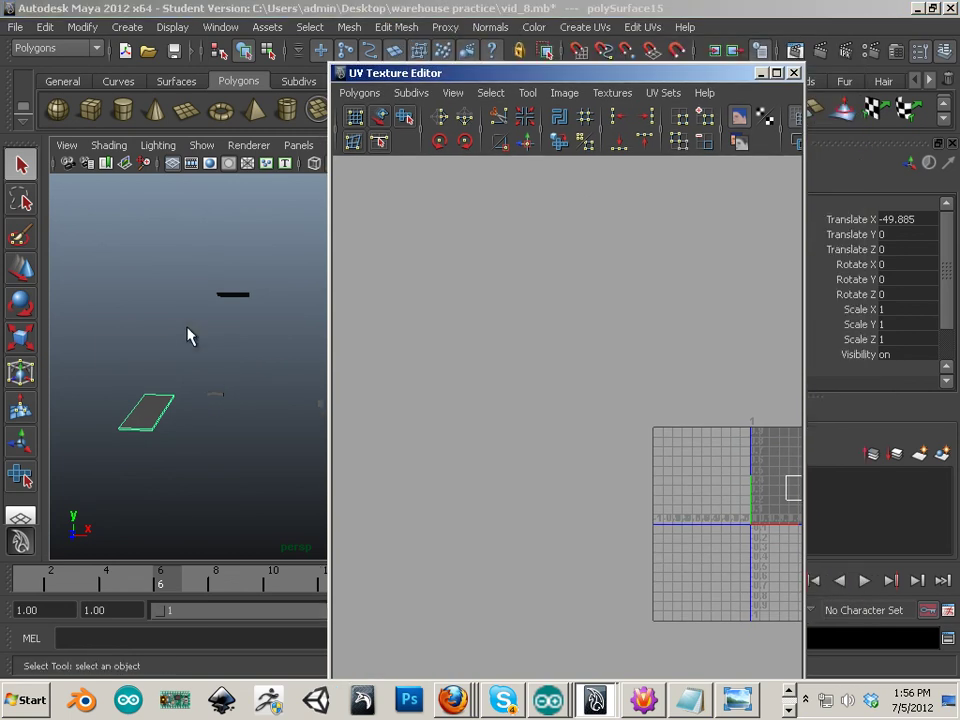
Step: Apply automatic mapping to polySurface15
{"action": "left_click", "coordinate": [536, 27]}
{"action": "mouse_move", "coordinate": [577, 33]}
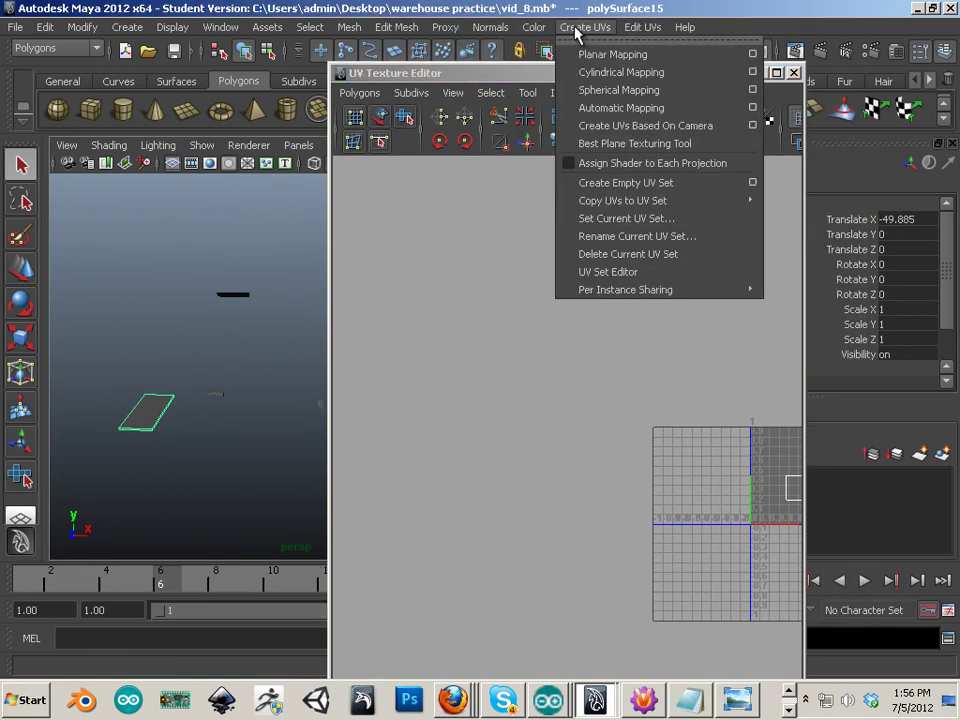
{"action": "left_click", "coordinate": [592, 108]}
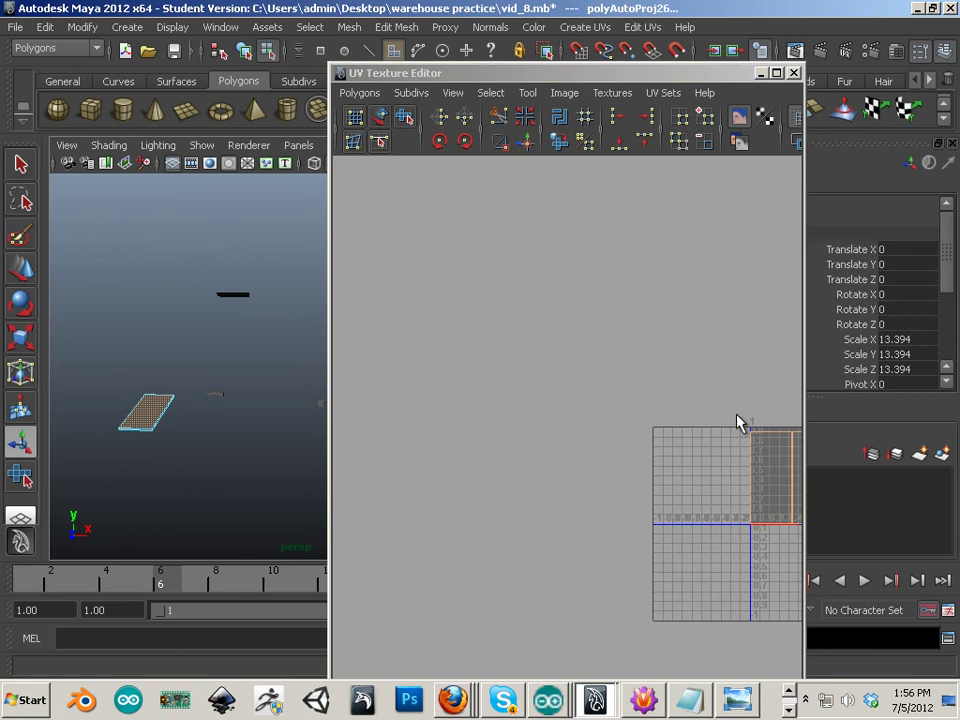
Step: Try moving and sewing the upper edges of both large polySurface15 UV shells in one go
{"action": "middle_click_drag", "start_coordinate": [674, 414], "coordinate": [434, 363], "text": "alt"}
{"action": "right_click_drag", "start_coordinate": [436, 365], "coordinate": [700, 465], "text": "alt"}
{"action": "middle_click_drag", "start_coordinate": [500, 403], "coordinate": [589, 466], "text": "alt"}
{"action": "right_click_drag", "start_coordinate": [511, 413], "coordinate": [525, 355]}
{"action": "left_click", "coordinate": [548, 420]}
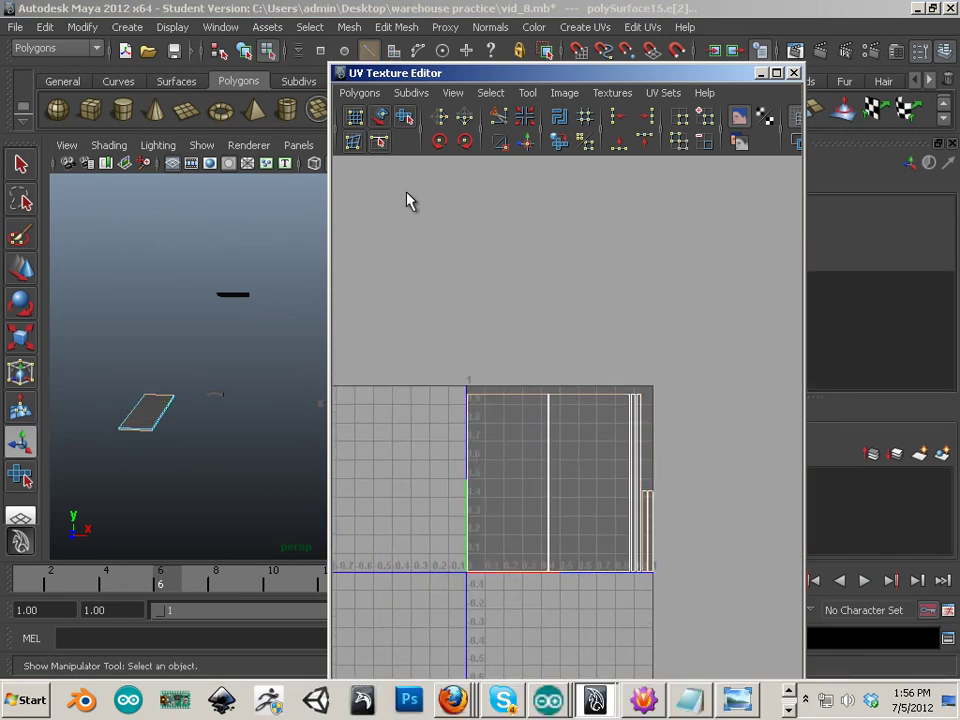
{"action": "left_click", "coordinate": [523, 143]}
{"action": "middle_click_drag", "start_coordinate": [536, 373], "coordinate": [527, 320], "text": "alt"}
{"action": "key", "text": "ctrl+z"}
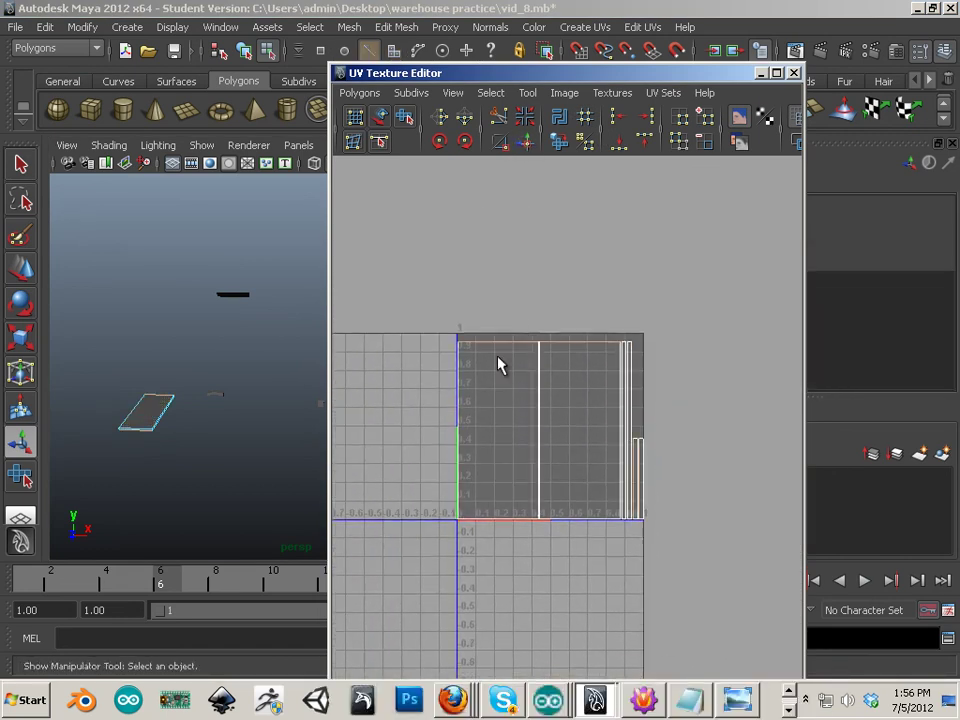
Step: Move and sew each large polySurface15 UV shell to its matching short end strip, one upper edge at a time
{"action": "left_click", "coordinate": [592, 412]}
{"action": "left_click_drag", "start_coordinate": [589, 290], "coordinate": [564, 353]}
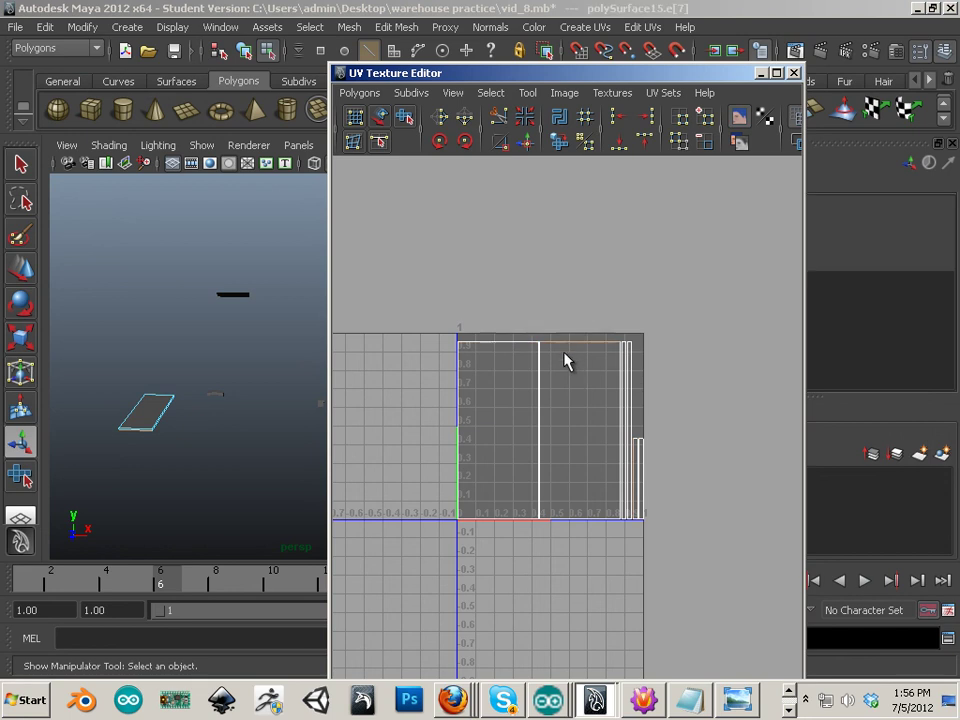
{"action": "left_click", "coordinate": [499, 142]}
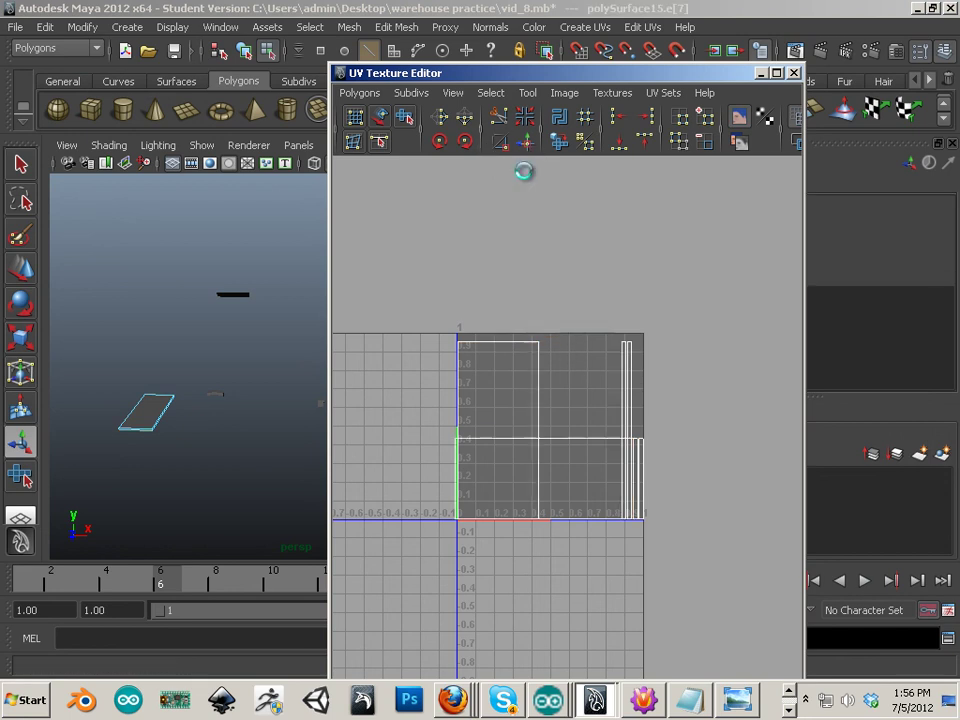
{"action": "left_click", "coordinate": [495, 342]}
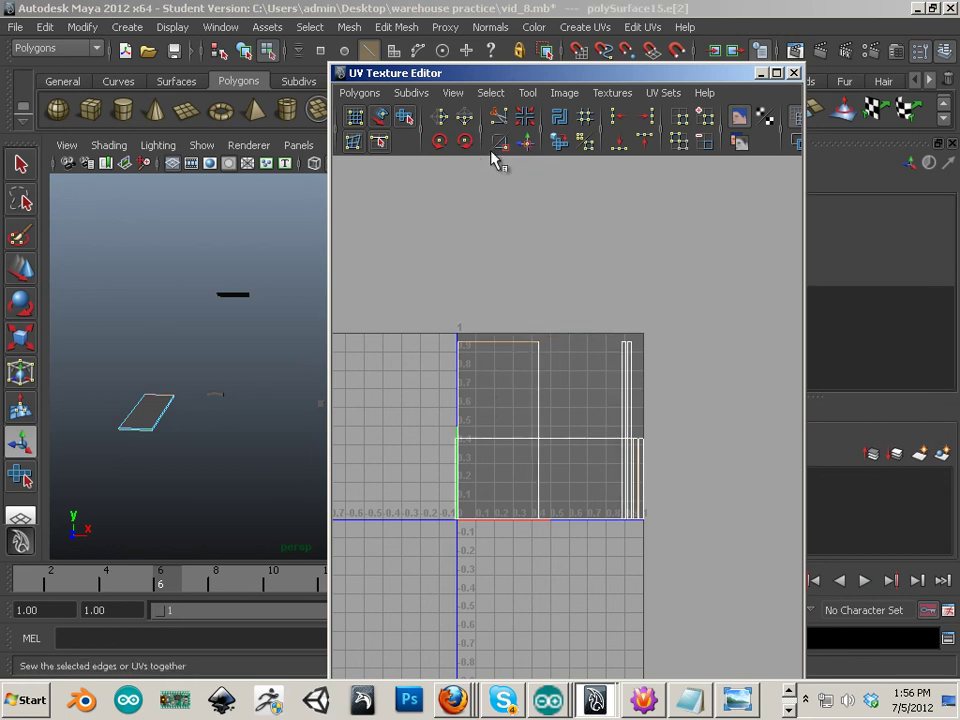
{"action": "left_click", "coordinate": [526, 143]}
Step: Switch to UV selection and move one of the two overlapping large shells straight down, below the texture square
{"action": "middle_click_drag", "start_coordinate": [440, 455], "coordinate": [474, 384], "text": "alt"}
{"action": "right_click", "coordinate": [499, 386]}
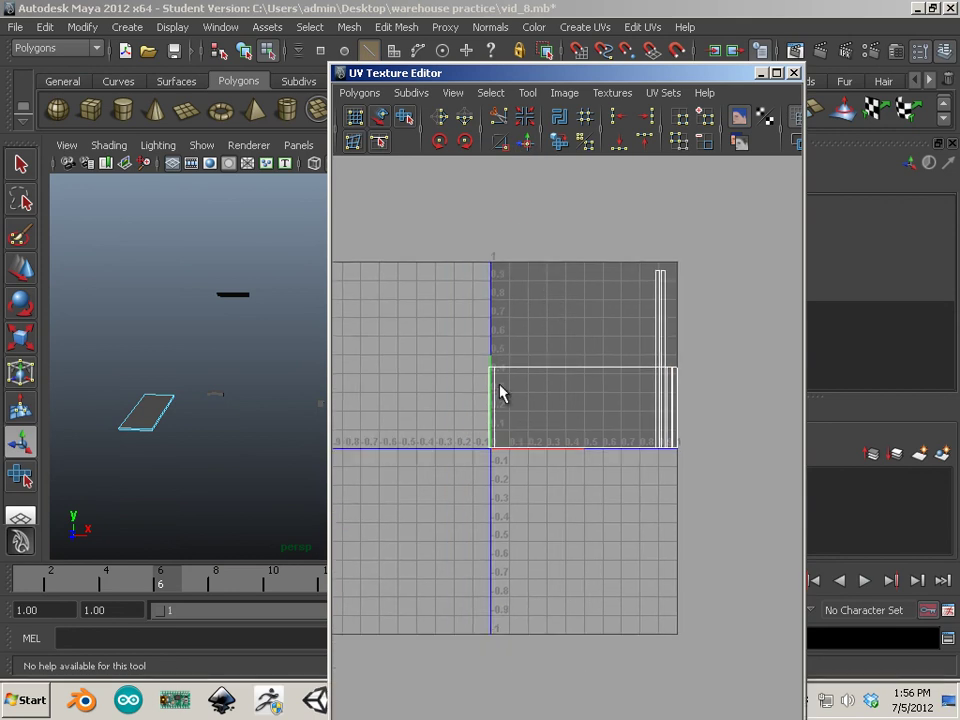
{"action": "right_click_drag", "start_coordinate": [500, 390], "coordinate": [531, 372]}
{"action": "key", "text": "w"}
{"action": "left_click_drag", "start_coordinate": [583, 360], "coordinate": [579, 484]}
{"action": "left_click", "coordinate": [547, 401]}
{"action": "middle_click_drag", "start_coordinate": [547, 401], "coordinate": [572, 349], "text": "alt"}
Step: Move and sew the long narrow strips onto the two long edges of the lowered shell
{"action": "right_click_drag", "start_coordinate": [580, 495], "coordinate": [584, 474]}
{"action": "left_click", "coordinate": [590, 488]}
{"action": "left_click", "coordinate": [647, 566]}
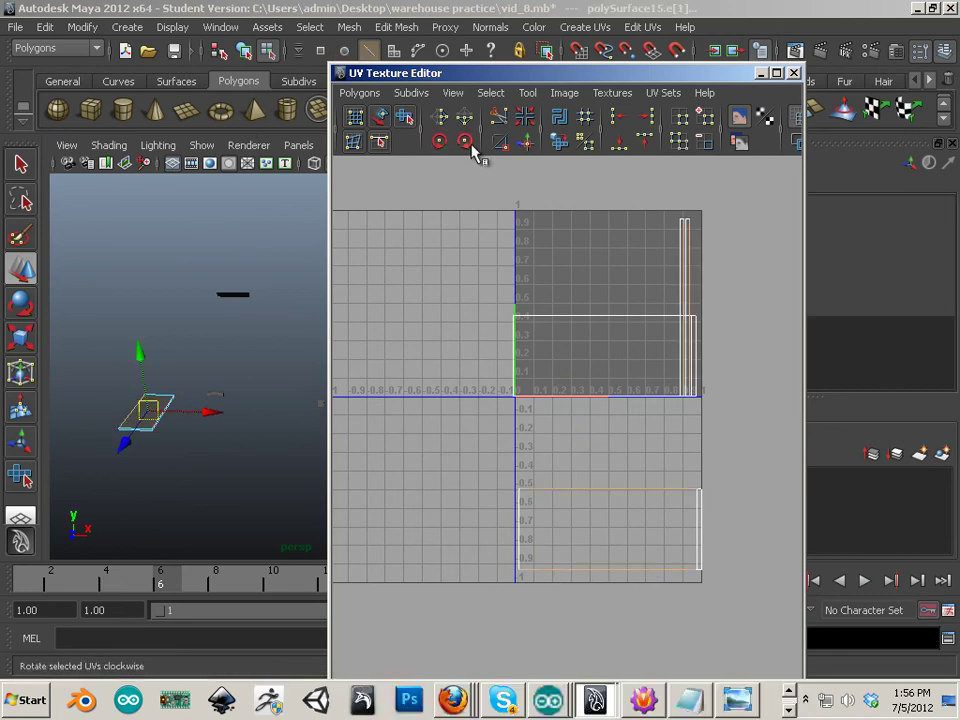
{"action": "left_click", "coordinate": [524, 141]}
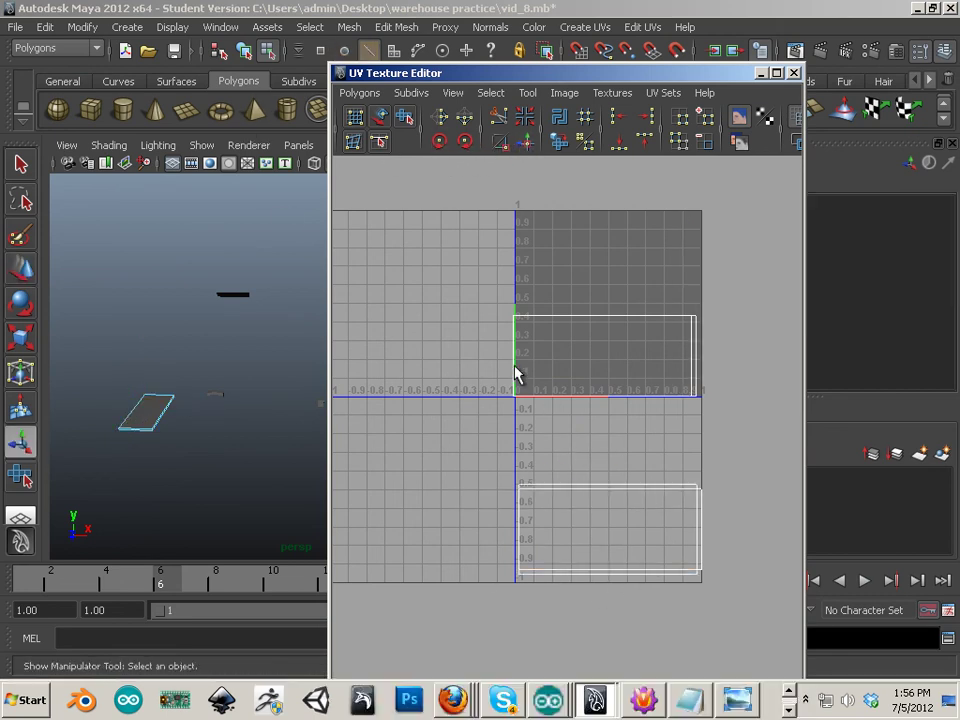
Step: Select all of polySurface15's UVs and move them up until the lower shell sits inside the texture square
{"action": "right_click_drag", "start_coordinate": [514, 366], "coordinate": [628, 431], "text": "alt"}
{"action": "middle_click_drag", "start_coordinate": [628, 431], "coordinate": [590, 433], "text": "alt"}
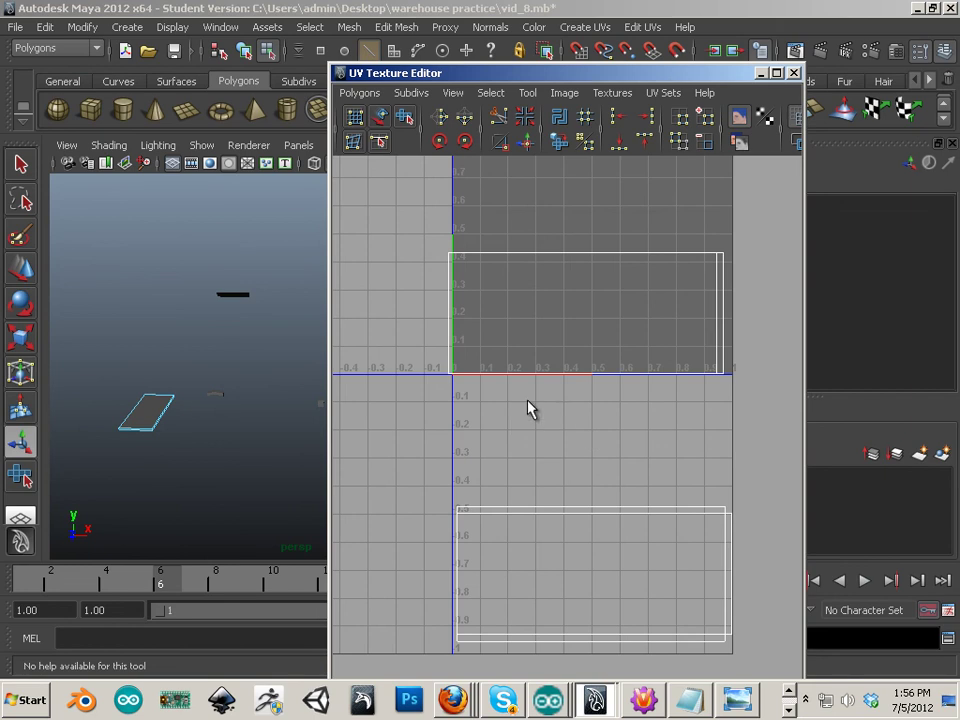
{"action": "right_click_drag", "start_coordinate": [488, 382], "coordinate": [372, 388], "text": "alt"}
{"action": "right_click_drag", "start_coordinate": [592, 506], "coordinate": [668, 507]}
{"action": "left_click_drag", "start_coordinate": [417, 254], "coordinate": [795, 680]}
{"action": "key", "text": "w"}
{"action": "left_click_drag", "start_coordinate": [591, 465], "coordinate": [589, 290]}
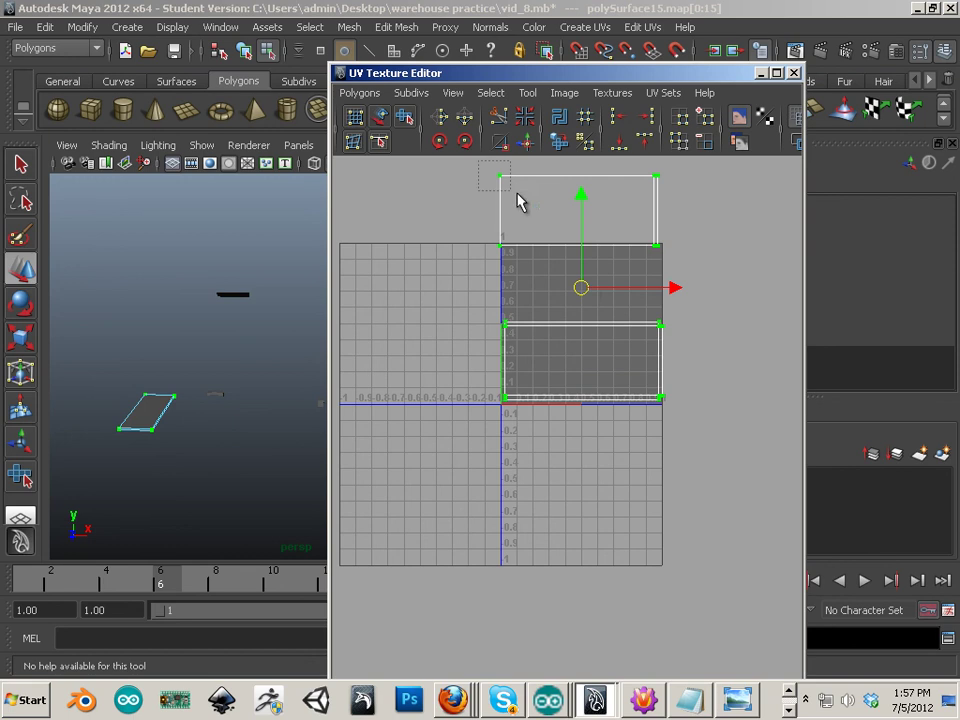
Step: Move the upper shell down into the texture square, directly above the other shell
{"action": "left_click_drag", "start_coordinate": [699, 286], "coordinate": [702, 284]}
{"action": "left_click_drag", "start_coordinate": [580, 212], "coordinate": [584, 287]}
{"action": "scroll", "coordinate": [540, 250], "scroll_direction": "up", "scroll_amount": 4}
{"action": "middle_click_drag", "start_coordinate": [496, 225], "coordinate": [455, 335], "text": "alt"}
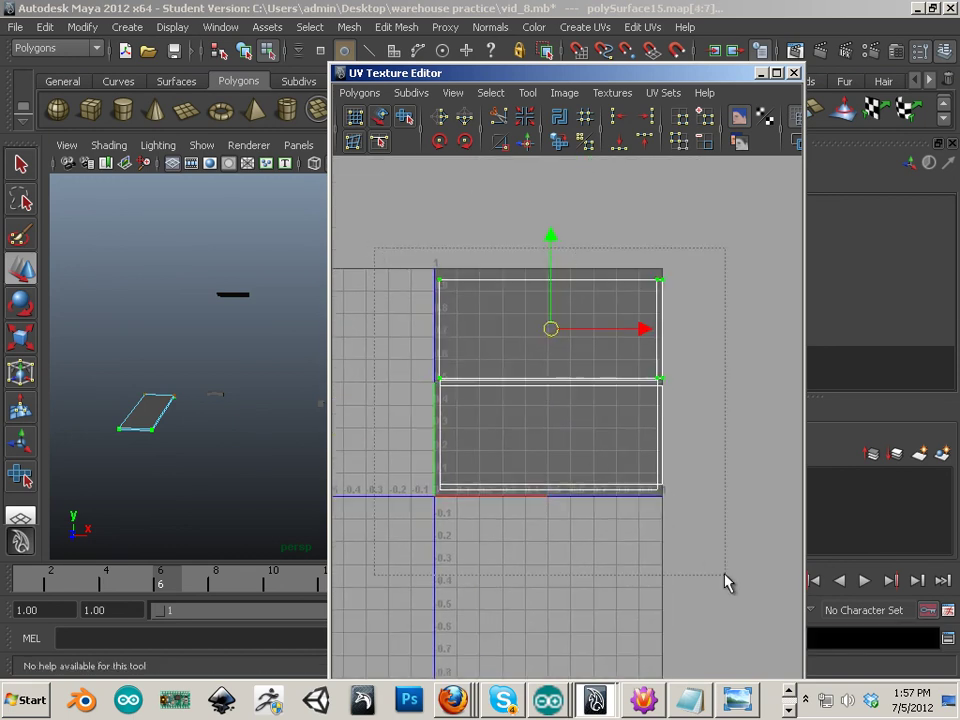
Step: Try narrowing all of polySurface15's UVs slightly within the texture square
{"action": "left_click_drag", "start_coordinate": [386, 252], "coordinate": [725, 574]}
{"action": "key", "text": "r"}
{"action": "left_click_drag", "start_coordinate": [557, 390], "coordinate": [555, 387]}
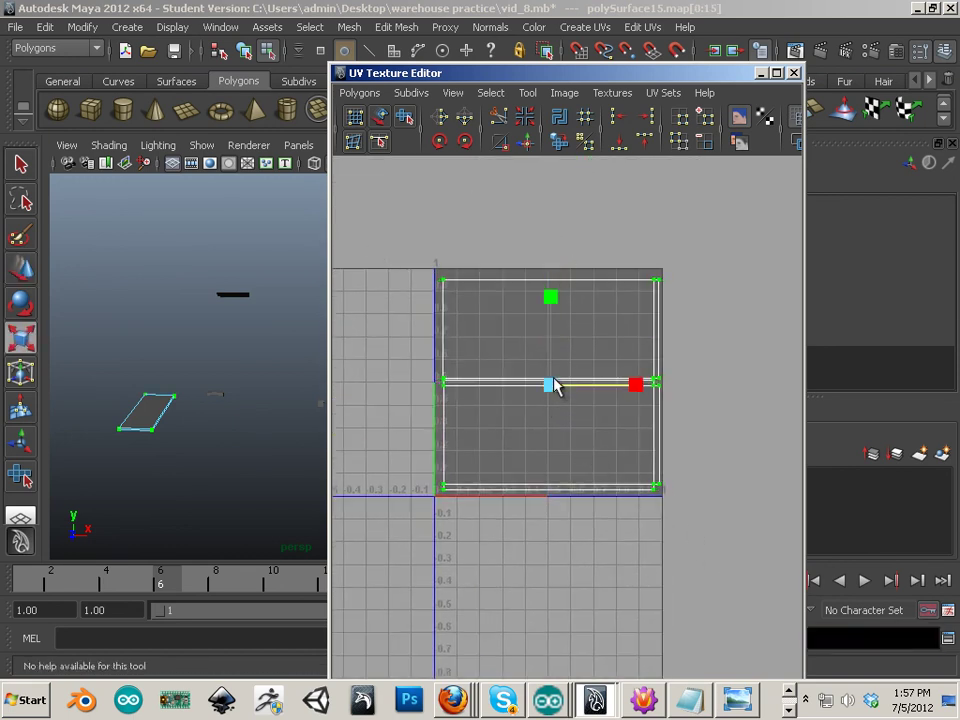
{"action": "left_click", "coordinate": [578, 440]}
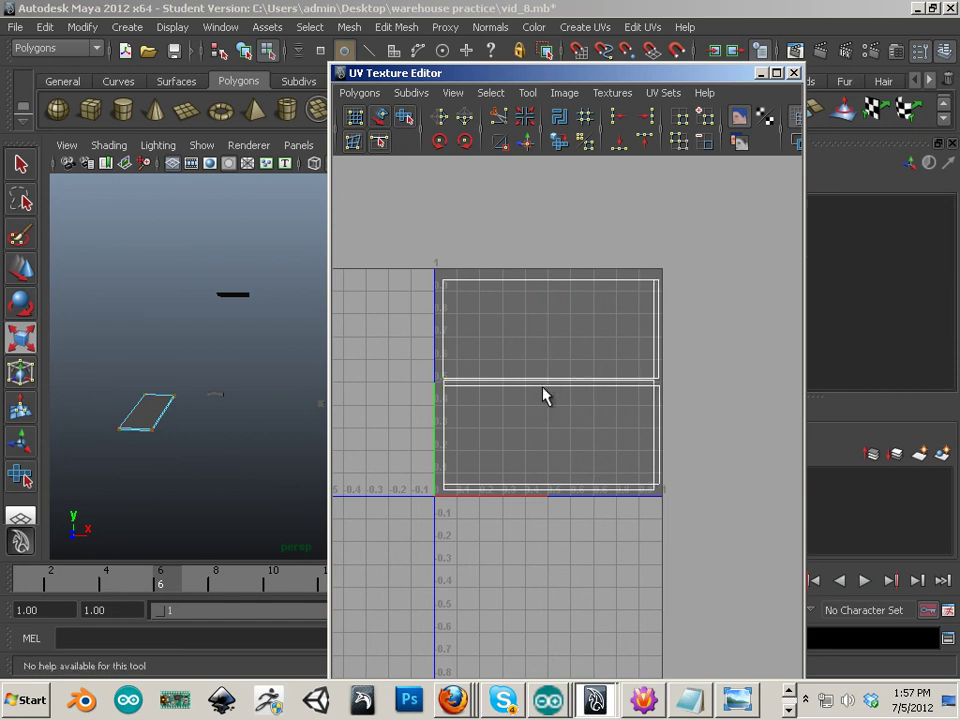
{"action": "key", "text": "ctrl+z"}
{"action": "key", "text": "ctrl+z"}
Step: Select all of polySurface15's UVs and scale them down slightly in both directions to leave a margin
{"action": "left_click_drag", "start_coordinate": [376, 259], "coordinate": [685, 515]}
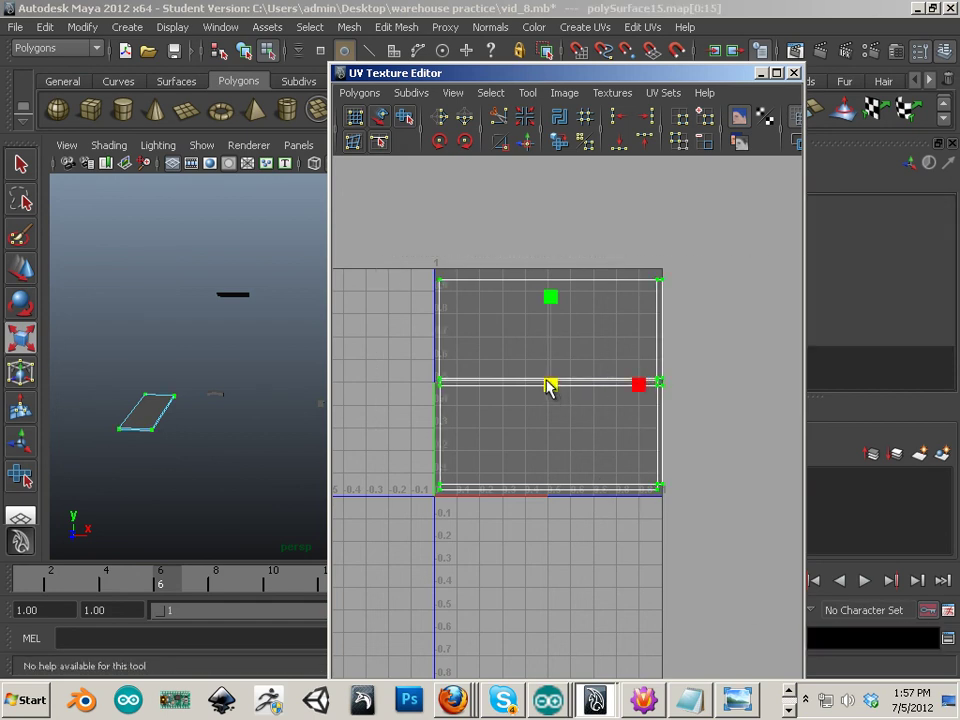
{"action": "left_click_drag", "start_coordinate": [548, 385], "coordinate": [556, 396]}
{"action": "left_click", "coordinate": [585, 453]}
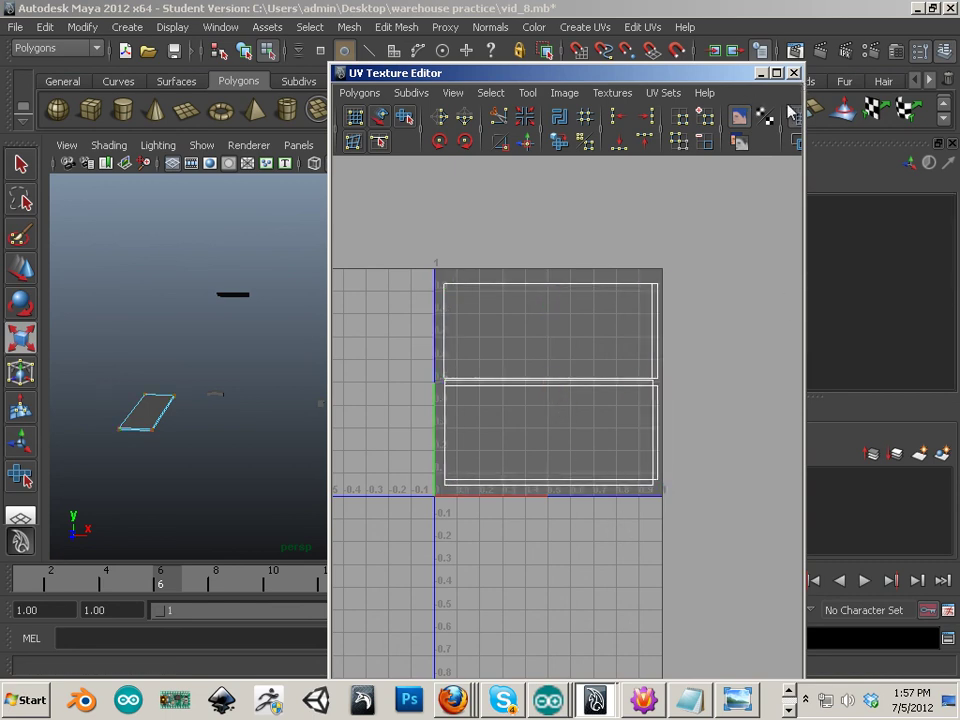
Step: Close the UV Texture Editor, reselect polySurface15 as an object and move it along X toward the finished pieces
{"action": "left_click", "coordinate": [793, 73]}
{"action": "left_click_drag", "start_coordinate": [364, 448], "coordinate": [311, 467], "text": "alt"}
{"action": "right_click_drag", "start_coordinate": [189, 427], "coordinate": [274, 375]}
{"action": "left_click", "coordinate": [209, 435]}
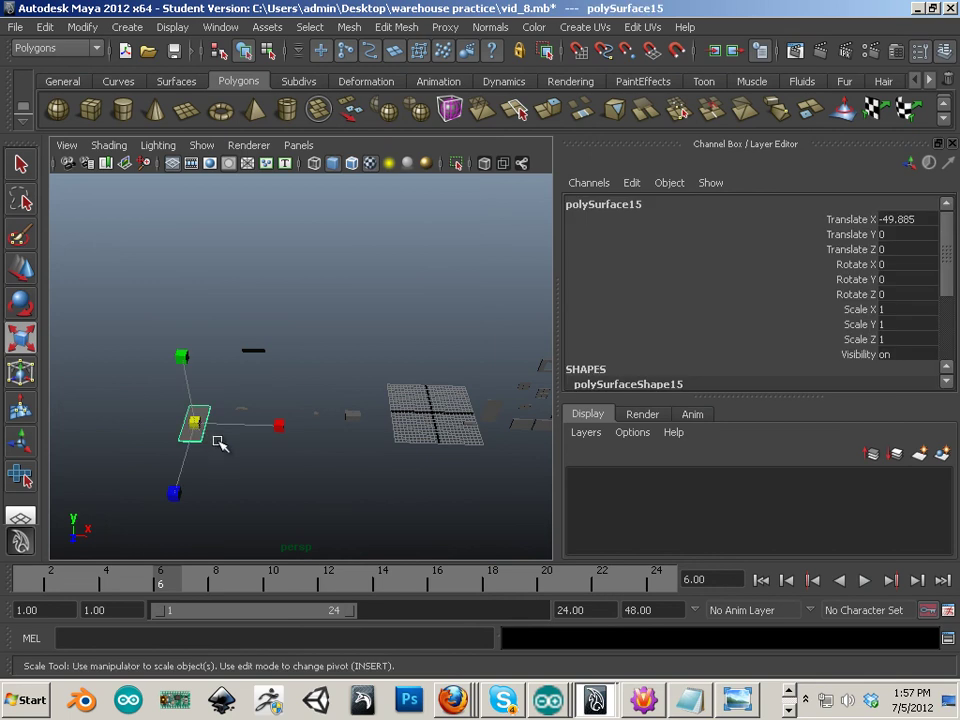
{"action": "key", "text": "w"}
{"action": "left_click_drag", "start_coordinate": [262, 426], "coordinate": [626, 546]}
{"action": "middle_click_drag", "start_coordinate": [409, 466], "coordinate": [221, 462], "text": "alt"}
{"action": "left_click_drag", "start_coordinate": [405, 437], "coordinate": [578, 469]}
{"action": "middle_click_drag", "start_coordinate": [216, 443], "coordinate": [424, 480], "text": "alt"}
Step: Select the long raised beam, polySurface1, show it in the UV Texture Editor and apply automatic mapping
{"action": "left_click", "coordinate": [257, 306]}
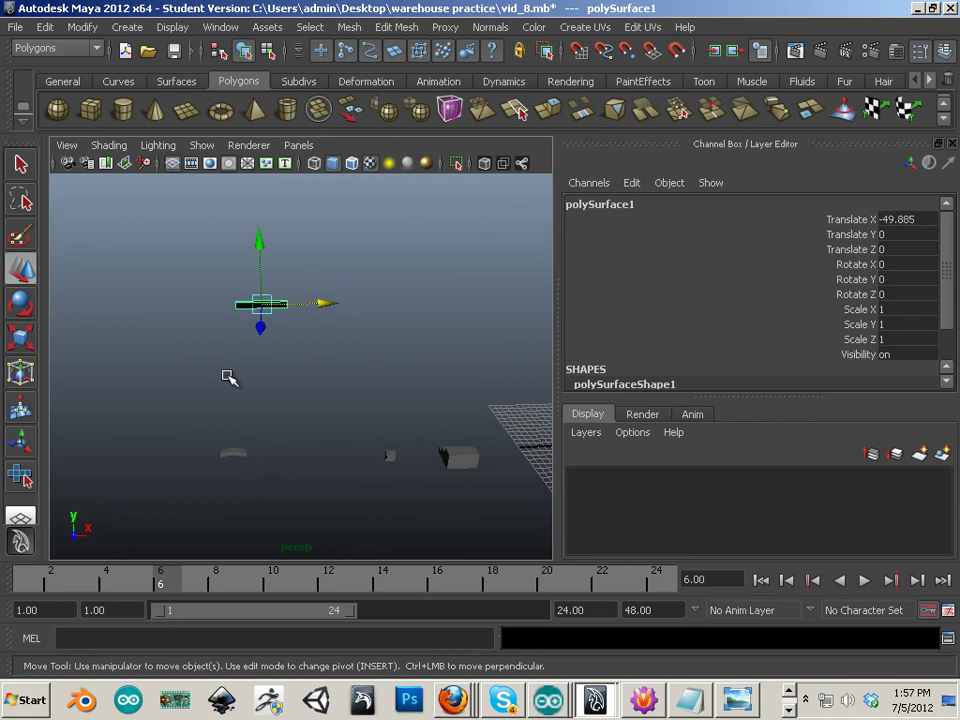
{"action": "left_click", "coordinate": [218, 29]}
{"action": "left_click", "coordinate": [264, 257]}
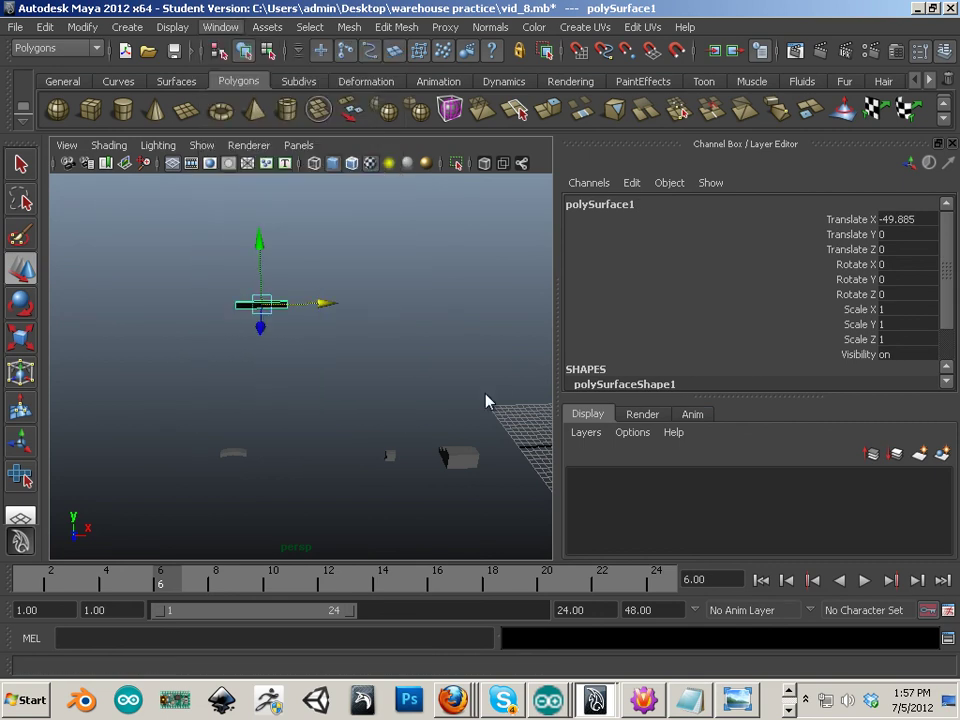
{"action": "right_click", "coordinate": [516, 423]}
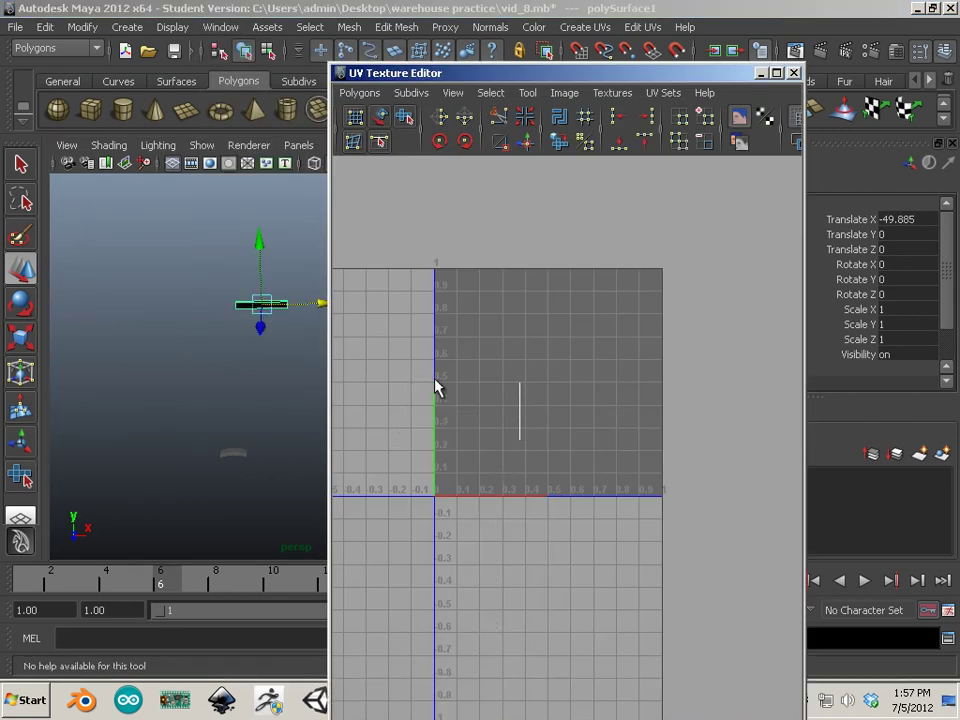
{"action": "left_click", "coordinate": [580, 27]}
{"action": "left_click", "coordinate": [606, 104]}
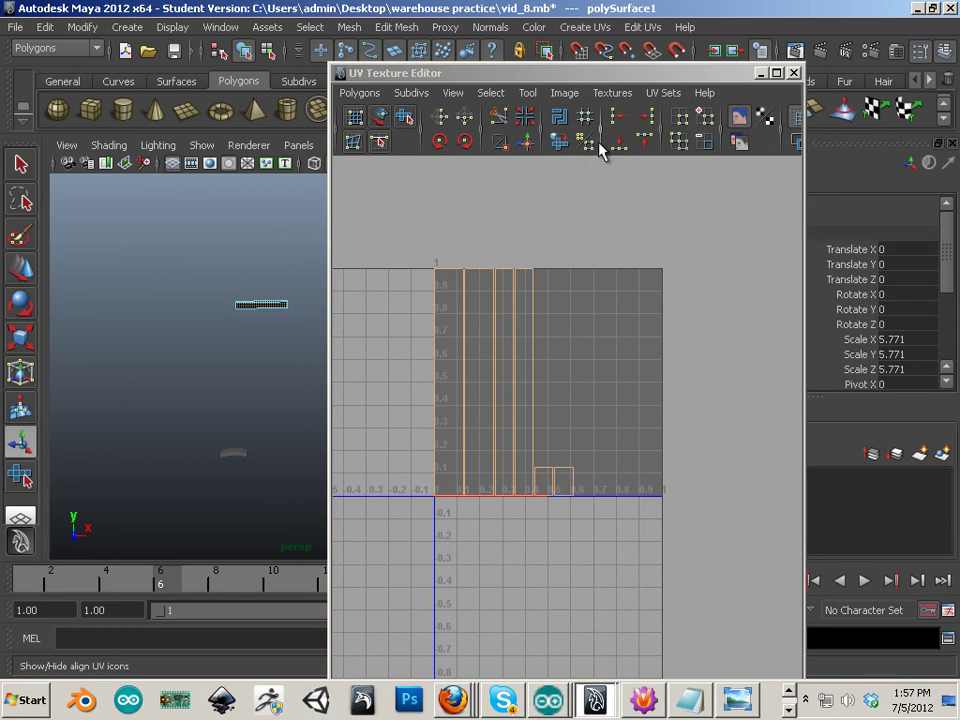
Step: Move and sew polySurface1's four long strip shells into one connected shell along their long edges
{"action": "scroll", "coordinate": [557, 377], "scroll_direction": "up", "scroll_amount": 1}
{"action": "right_click_drag", "start_coordinate": [514, 352], "coordinate": [521, 312]}
{"action": "left_click_drag", "start_coordinate": [521, 312], "coordinate": [467, 364]}
{"action": "left_click_drag", "start_coordinate": [520, 310], "coordinate": [456, 347]}
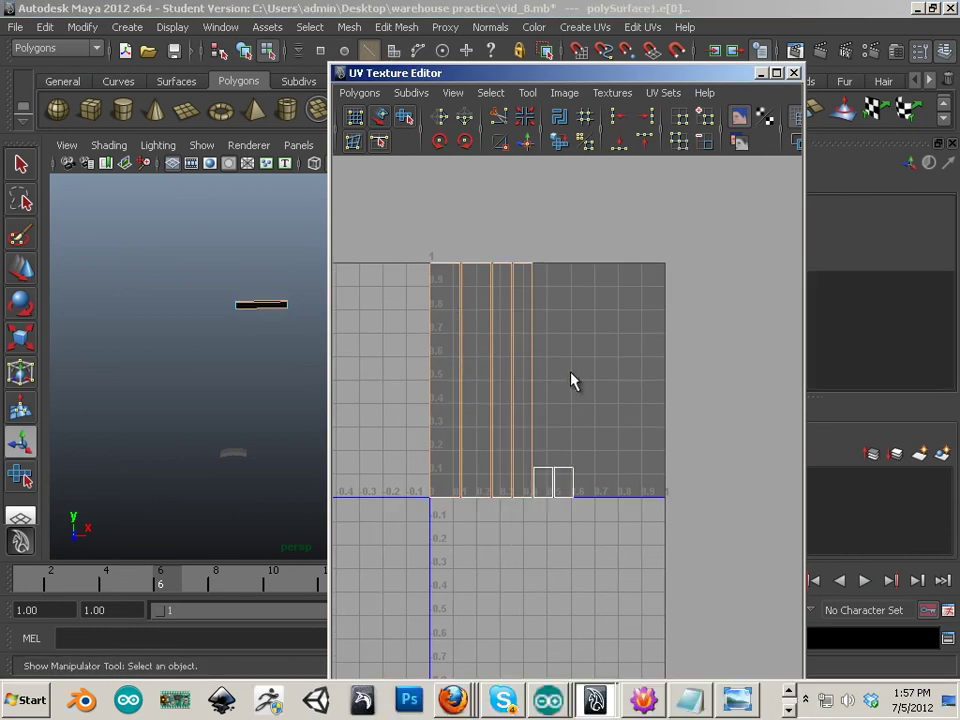
{"action": "left_click", "coordinate": [571, 373]}
{"action": "left_click_drag", "start_coordinate": [514, 316], "coordinate": [435, 333]}
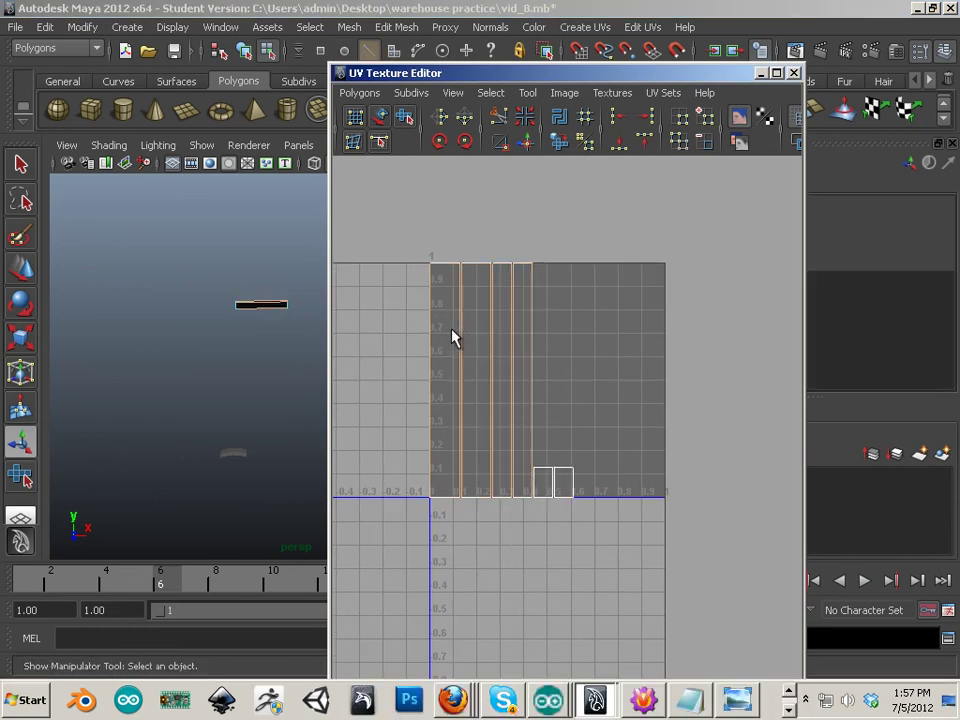
{"action": "left_click", "coordinate": [527, 143]}
{"action": "key", "text": "ctrl+z"}
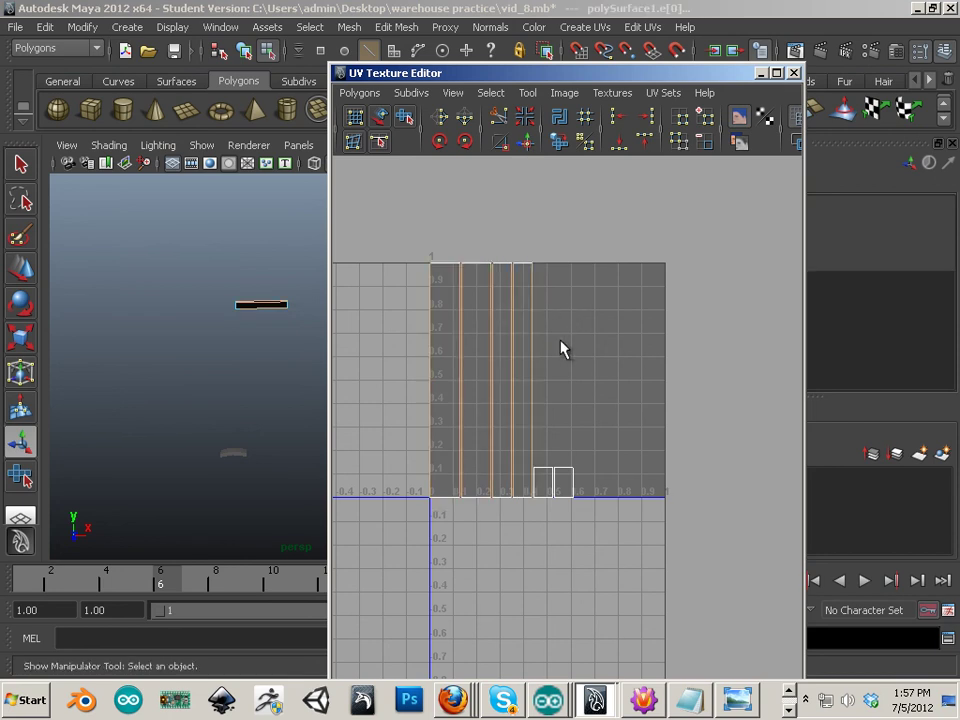
{"action": "left_click", "coordinate": [441, 311], "text": "ctrl"}
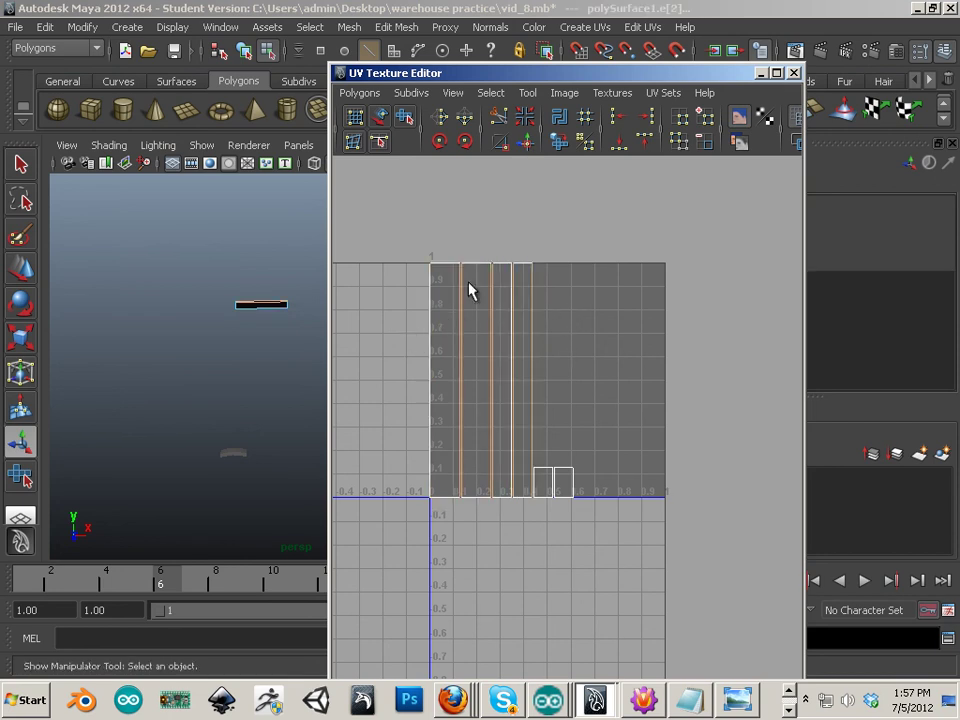
{"action": "left_click", "coordinate": [527, 143]}
{"action": "right_click_drag", "start_coordinate": [531, 341], "coordinate": [575, 342], "text": "alt"}
{"action": "middle_click_drag", "start_coordinate": [575, 342], "coordinate": [572, 400], "text": "alt"}
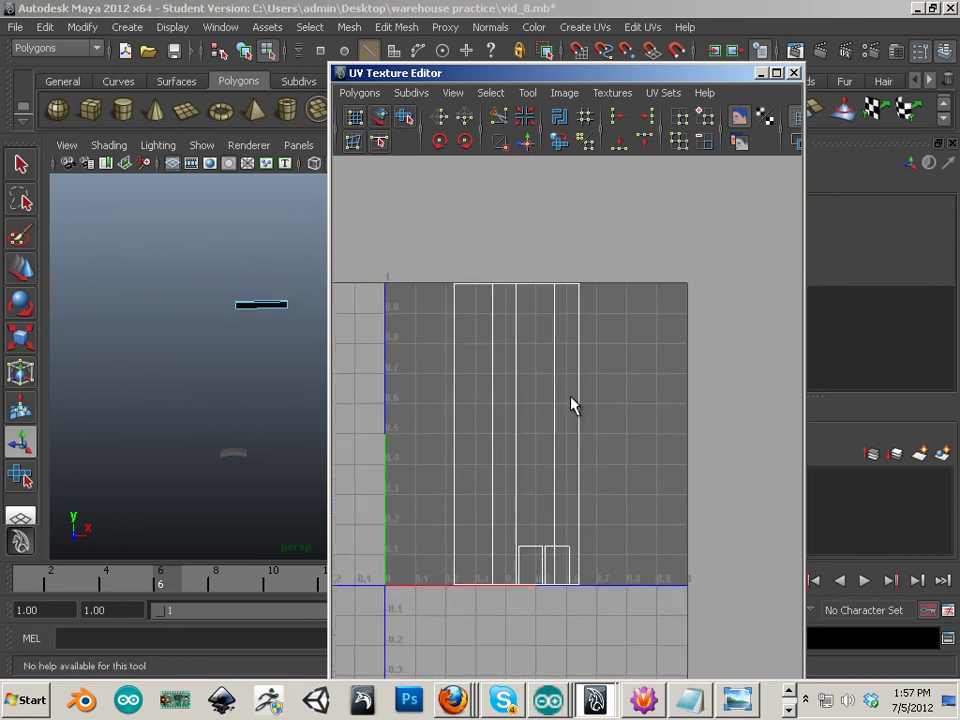
Step: Move and sew the two small end caps onto the short edges of polySurface1's joined strips
{"action": "left_click", "coordinate": [569, 284]}
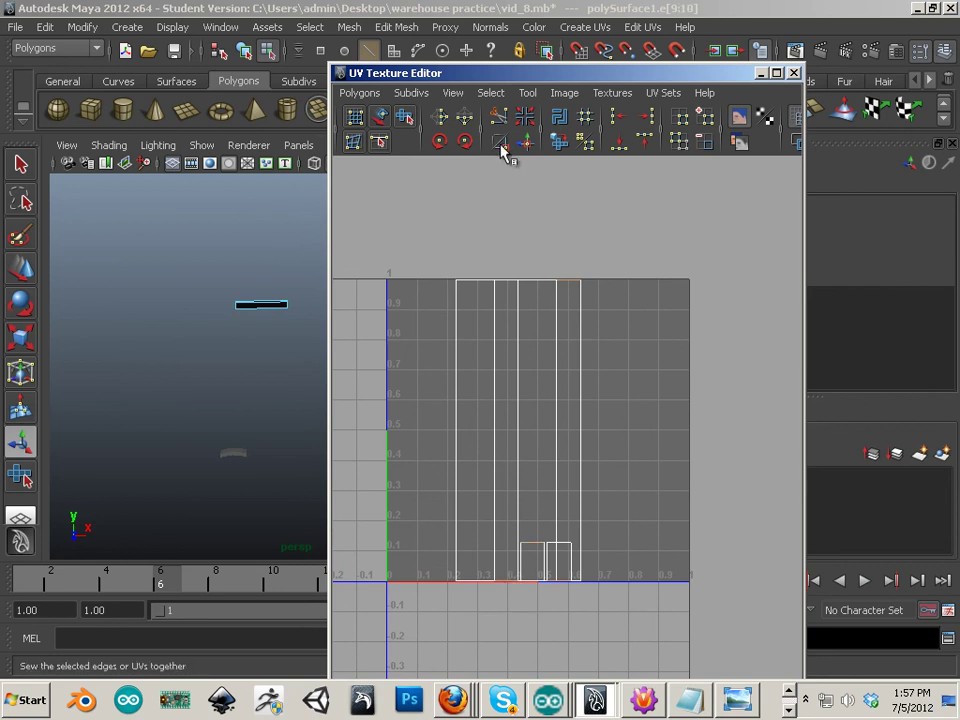
{"action": "left_click", "coordinate": [529, 148]}
{"action": "right_click_drag", "start_coordinate": [561, 315], "coordinate": [630, 335], "text": "alt"}
Step: Select all of polySurface1's UVs and rotate them clockwise until the strips lie horizontally
{"action": "left_click_drag", "start_coordinate": [447, 240], "coordinate": [606, 676]}
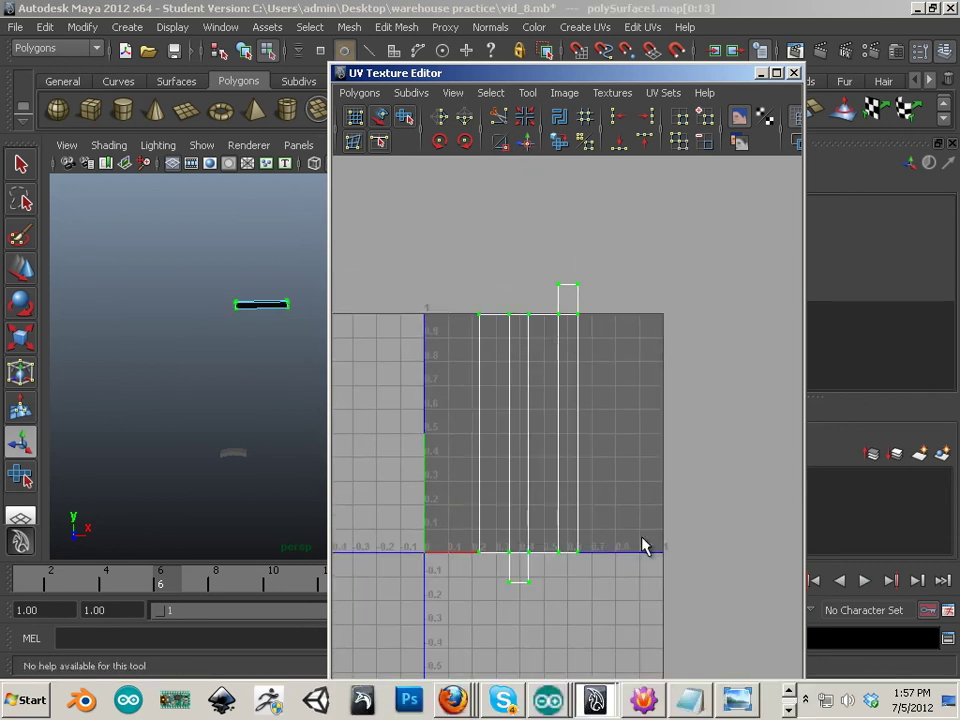
{"action": "left_click", "coordinate": [464, 143]}
{"action": "left_click", "coordinate": [464, 143]}
{"action": "key", "text": "w"}
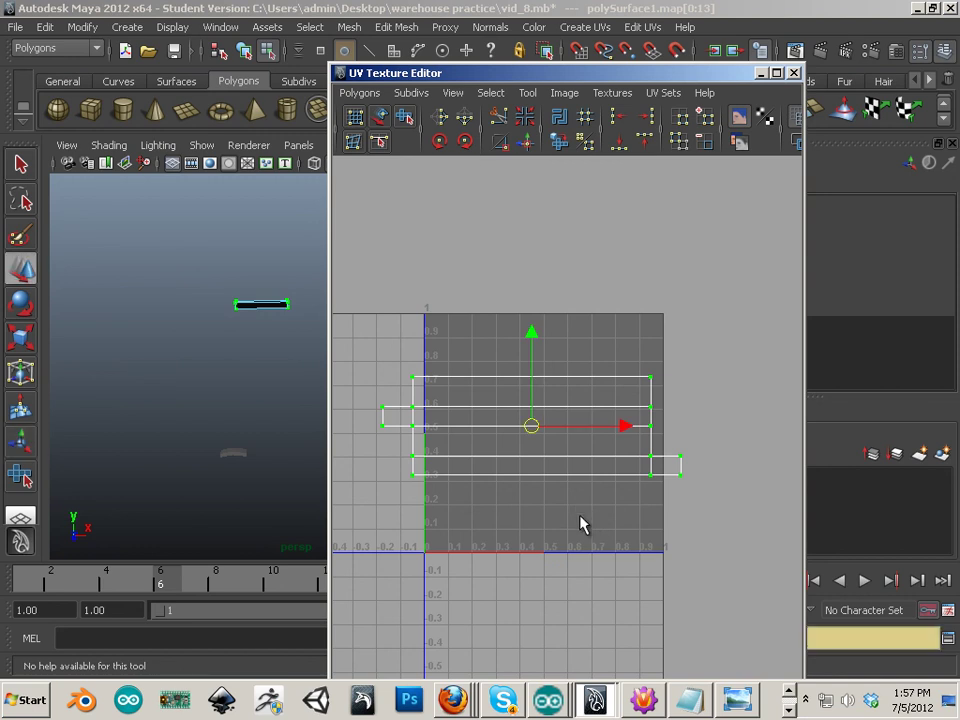
Step: Try scaling all of polySurface1's UVs uniformly to fit the texture square
{"action": "key", "text": "e"}
{"action": "key", "text": "r"}
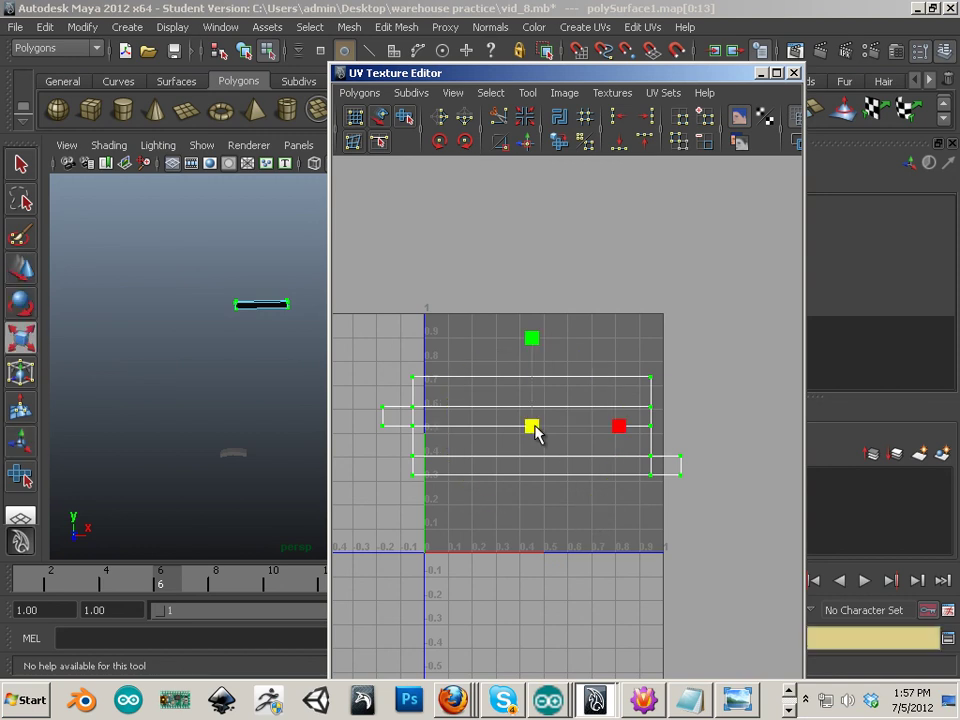
{"action": "mouse_move", "coordinate": [534, 426]}
{"action": "left_mouse_down"}
{"action": "mouse_move", "coordinate": [518, 419]}
{"action": "mouse_move", "coordinate": [545, 426]}
{"action": "left_mouse_up"}
{"action": "key", "text": "ctrl+z"}
{"action": "key", "text": "w"}
{"action": "key", "text": "r"}
Step: Close the UV Texture Editor, reselect polySurface1 as an object and move it along X toward the finished pieces
{"action": "left_click", "coordinate": [724, 230]}
{"action": "left_click", "coordinate": [794, 73]}
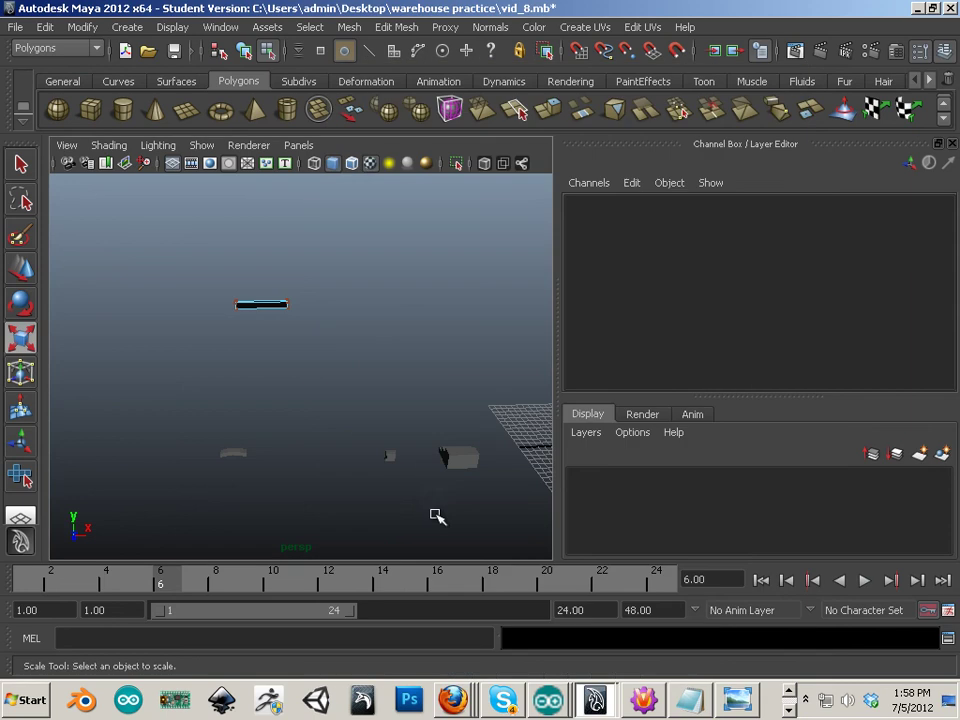
{"action": "scroll", "coordinate": [322, 336], "scroll_direction": "down", "scroll_amount": 4}
{"action": "left_click", "coordinate": [290, 337]}
{"action": "right_click_drag", "start_coordinate": [290, 337], "coordinate": [370, 317]}
{"action": "left_click", "coordinate": [282, 337]}
{"action": "key", "text": "w"}
{"action": "left_click_drag", "start_coordinate": [351, 334], "coordinate": [574, 331]}
Step: Select the bent segmented piece, polySurface4, and show its layout in the UV Texture Editor with UV selection active
{"action": "middle_click_drag", "start_coordinate": [302, 406], "coordinate": [288, 311], "text": "alt"}
{"action": "left_click_drag", "start_coordinate": [290, 312], "coordinate": [281, 446], "text": "alt"}
{"action": "right_click_drag", "start_coordinate": [281, 445], "coordinate": [321, 488], "text": "alt"}
{"action": "left_click", "coordinate": [170, 487]}
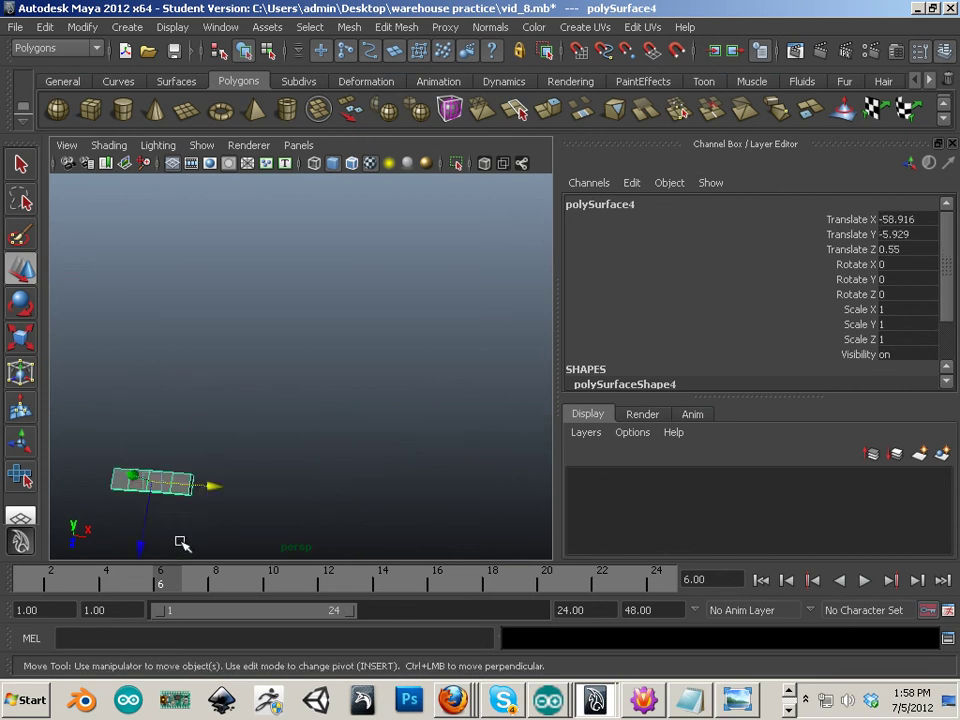
{"action": "left_click_drag", "start_coordinate": [191, 541], "coordinate": [241, 501], "text": "alt"}
{"action": "left_click_drag", "start_coordinate": [250, 377], "coordinate": [326, 420], "text": "alt"}
{"action": "right_click_drag", "start_coordinate": [331, 370], "coordinate": [386, 401], "text": "alt"}
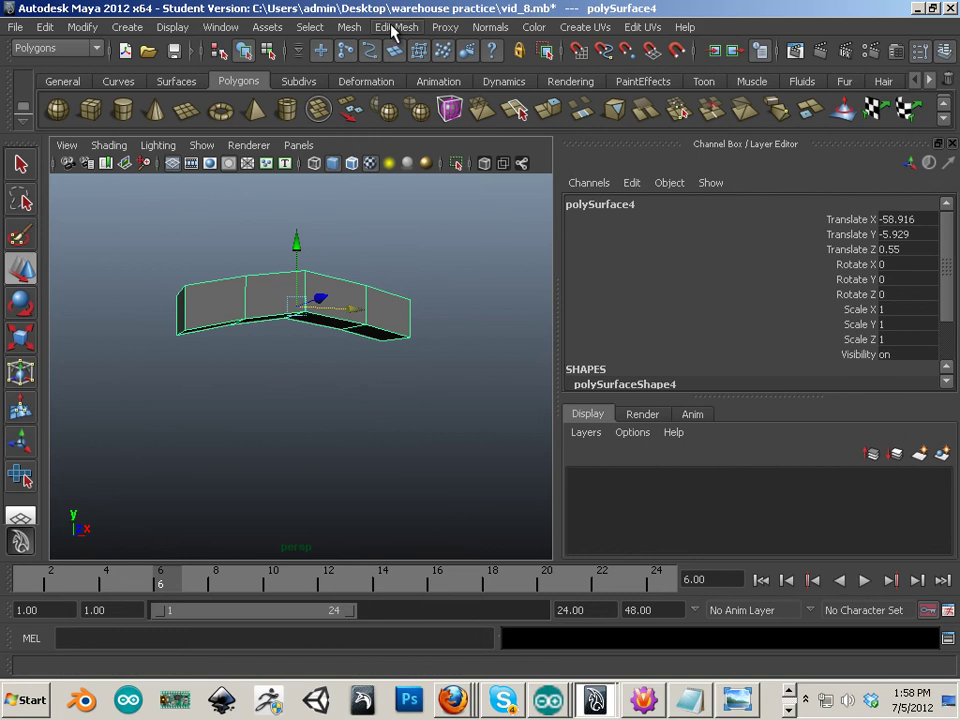
{"action": "left_click", "coordinate": [220, 27]}
{"action": "left_click", "coordinate": [418, 347]}
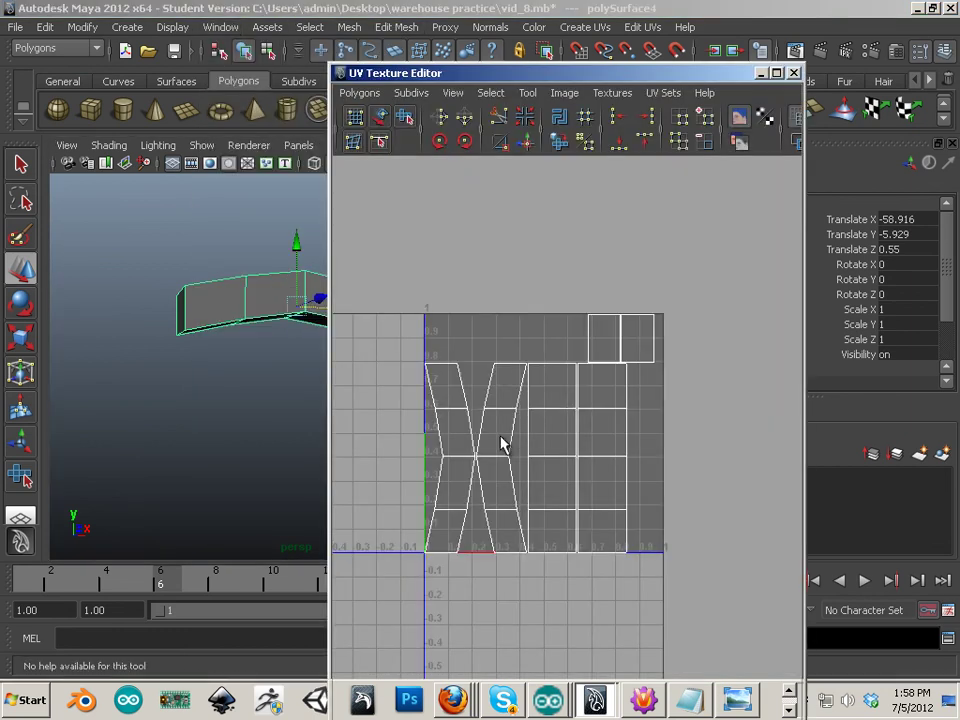
{"action": "right_click", "coordinate": [500, 437]}
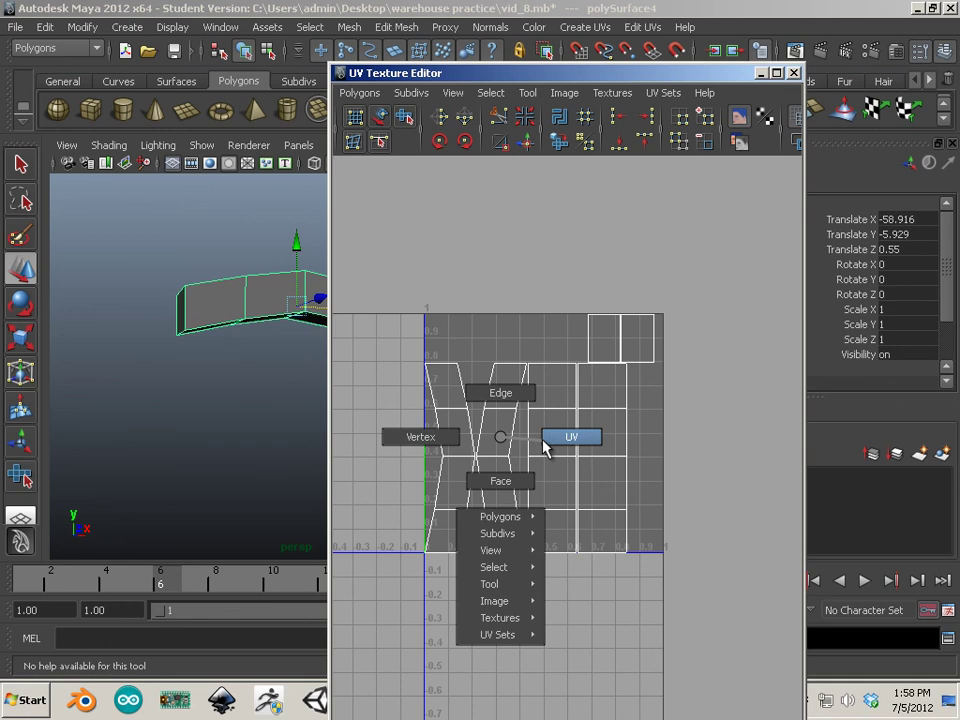
{"action": "left_click", "coordinate": [547, 442]}
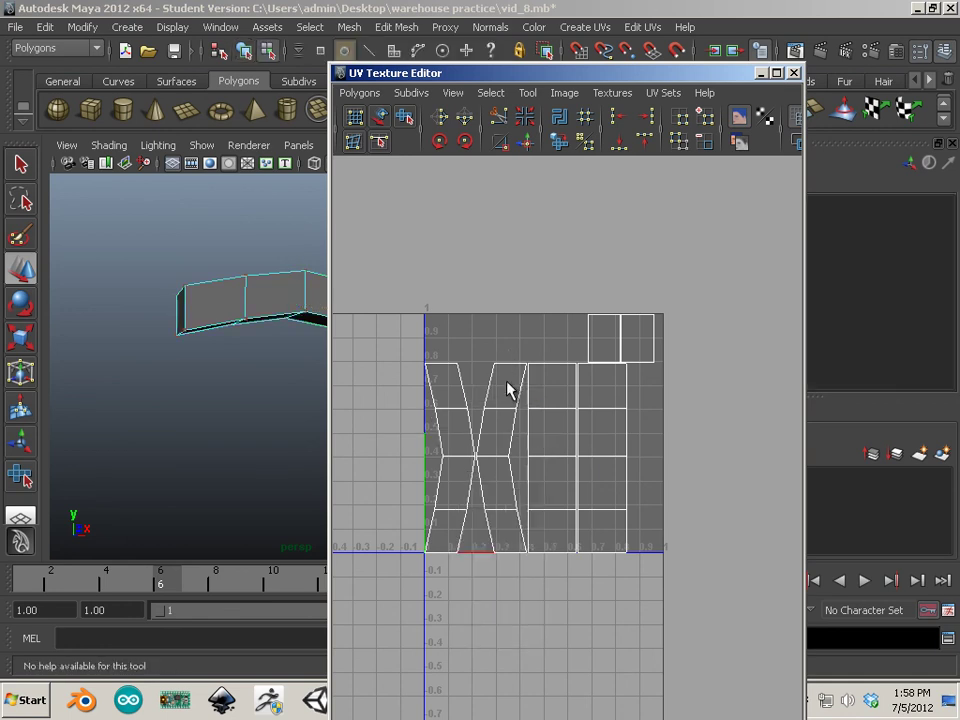
Step: Move and sew an end-cap square onto the upper end edge of polySurface4's second curved UV strip
{"action": "right_click_drag", "start_coordinate": [514, 367], "coordinate": [572, 367]}
{"action": "left_click_drag", "start_coordinate": [508, 350], "coordinate": [489, 386]}
{"action": "left_click", "coordinate": [493, 390]}
{"action": "right_click_drag", "start_coordinate": [512, 366], "coordinate": [521, 321]}
{"action": "left_click", "coordinate": [463, 374]}
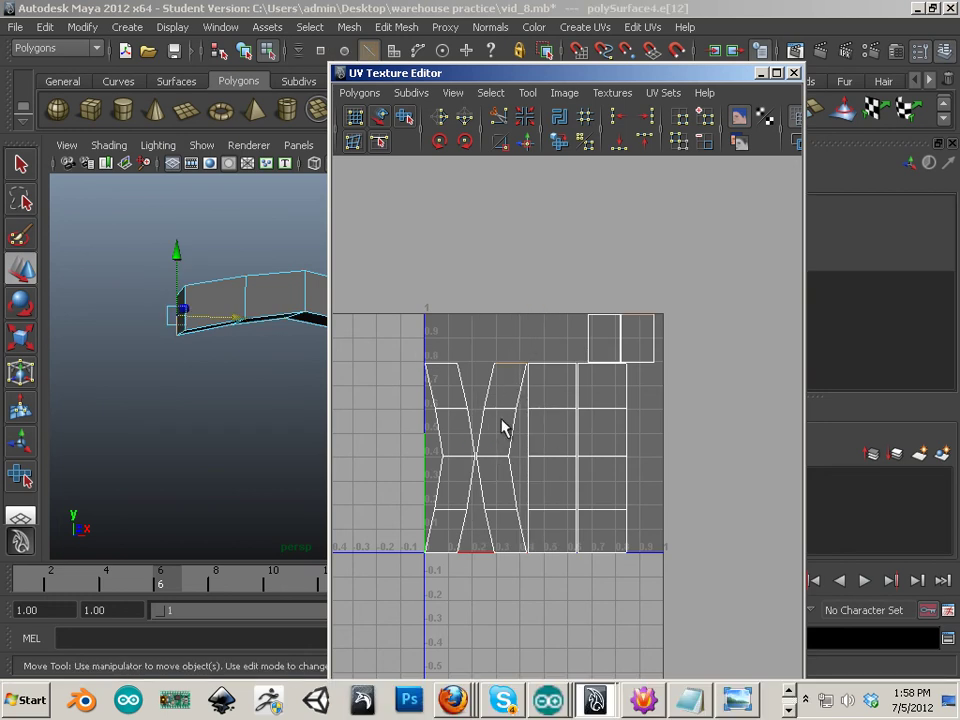
{"action": "left_click", "coordinate": [527, 145]}
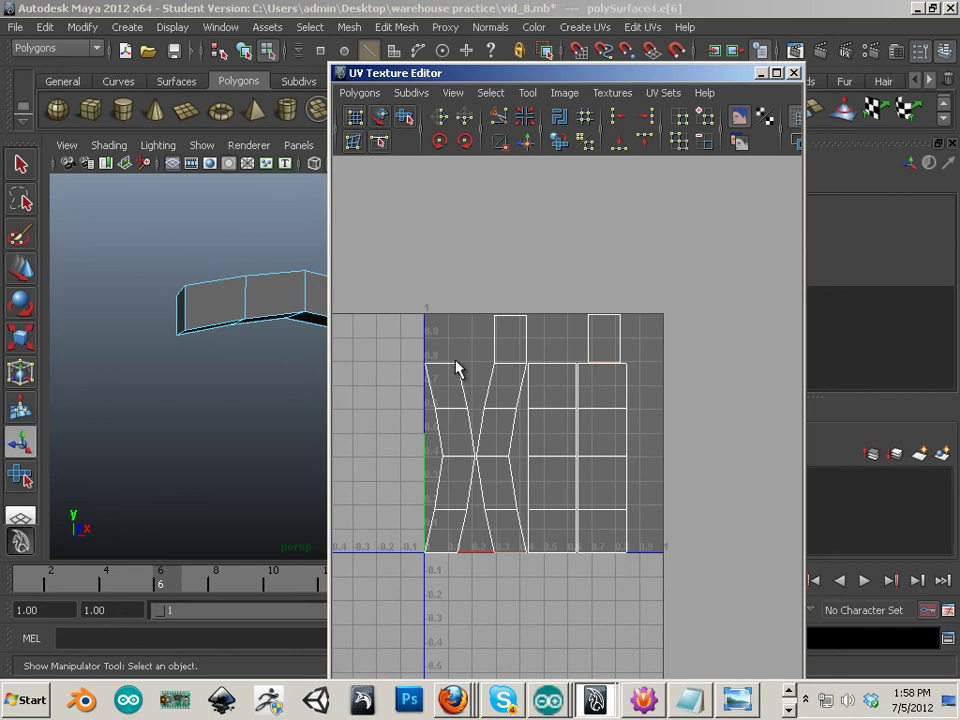
Step: Check which shell edges match, then move and sew the remaining end-cap square onto the bottom edge of the second straight strip
{"action": "left_click", "coordinate": [434, 412]}
{"action": "left_click", "coordinate": [572, 429]}
{"action": "left_click", "coordinate": [578, 446]}
{"action": "left_click", "coordinate": [574, 398]}
{"action": "left_click", "coordinate": [592, 448]}
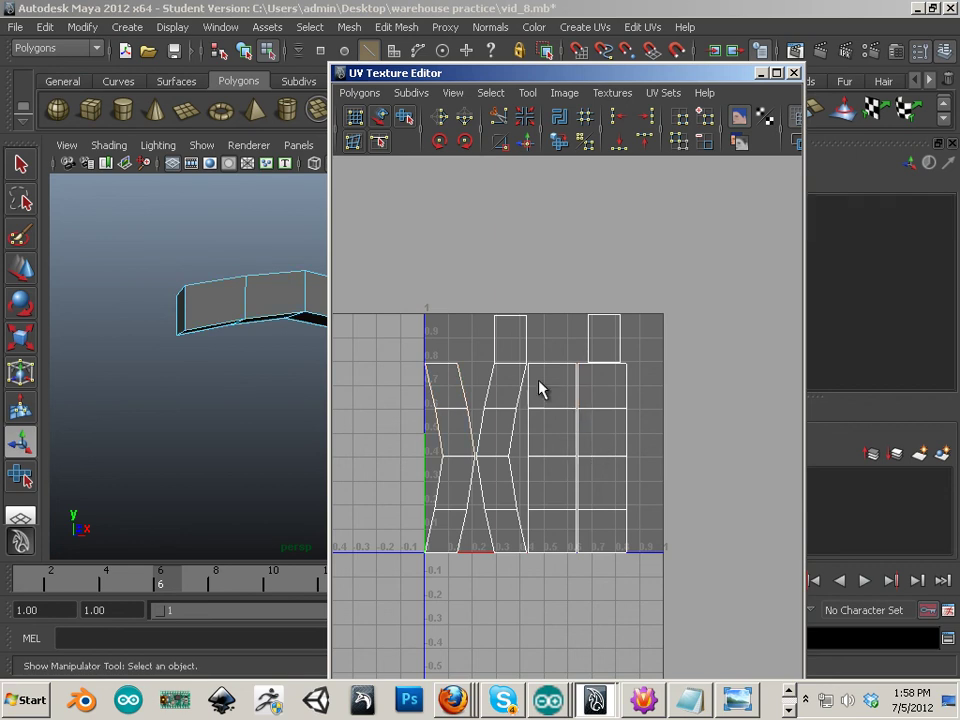
{"action": "right_click_drag", "start_coordinate": [539, 380], "coordinate": [689, 368], "text": "alt"}
{"action": "middle_click_drag", "start_coordinate": [690, 369], "coordinate": [690, 355], "text": "alt"}
{"action": "left_click", "coordinate": [586, 500]}
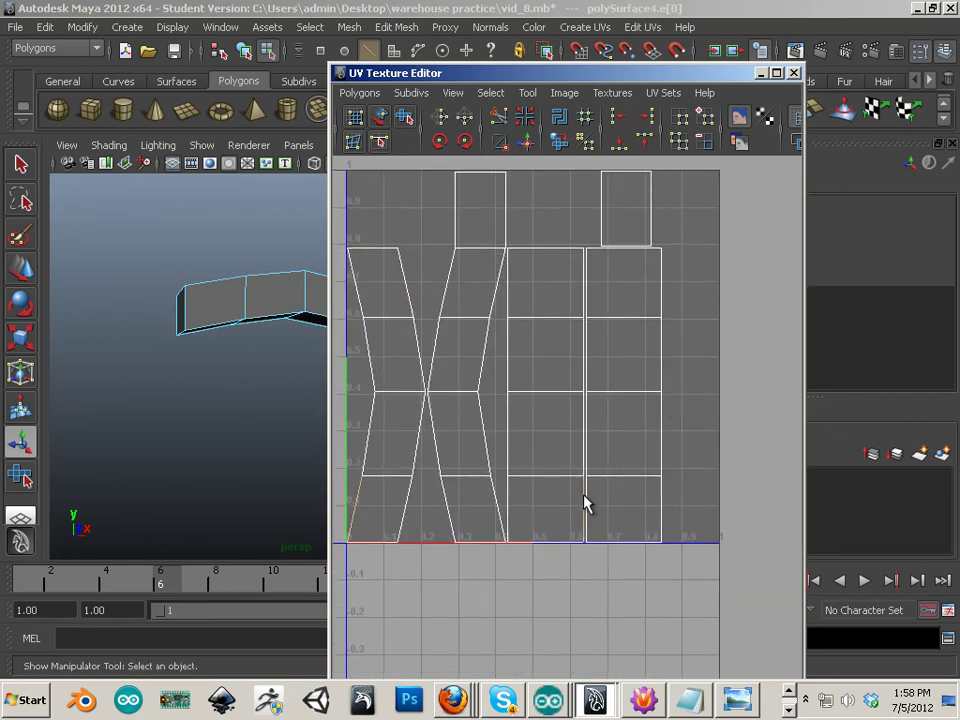
{"action": "left_click", "coordinate": [611, 544]}
{"action": "right_click_drag", "start_coordinate": [560, 527], "coordinate": [550, 196], "text": "alt"}
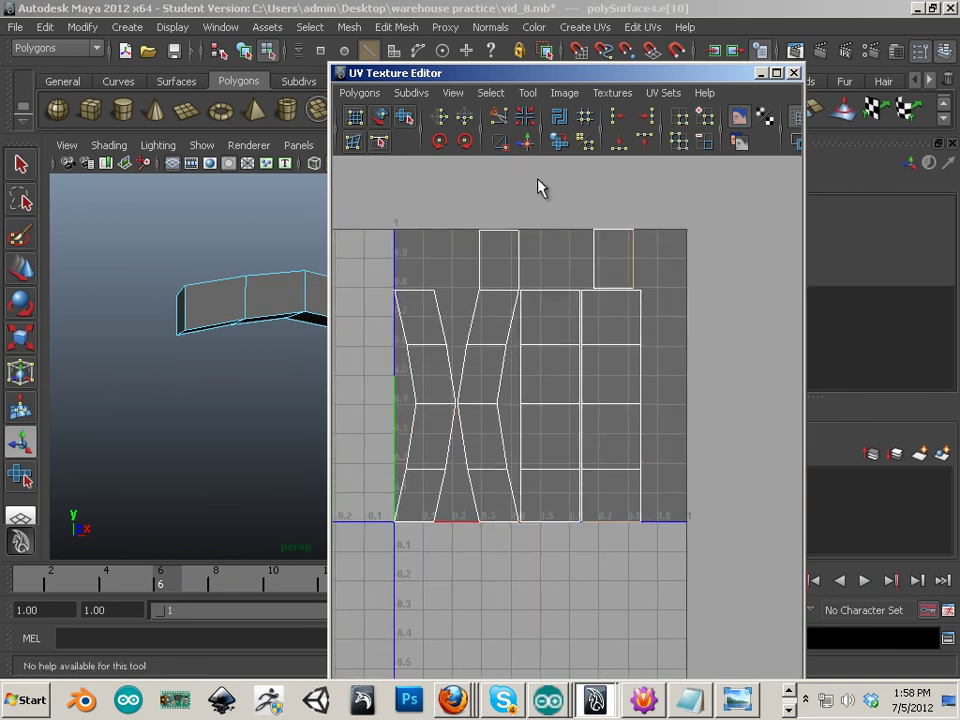
{"action": "left_click", "coordinate": [526, 143]}
Step: Move and sew the end edges of both curved strips onto opposite sides of the end-cap square below the straight strip
{"action": "right_click_drag", "start_coordinate": [541, 408], "coordinate": [511, 411], "text": "alt"}
{"action": "middle_click_drag", "start_coordinate": [556, 364], "coordinate": [499, 402], "text": "alt"}
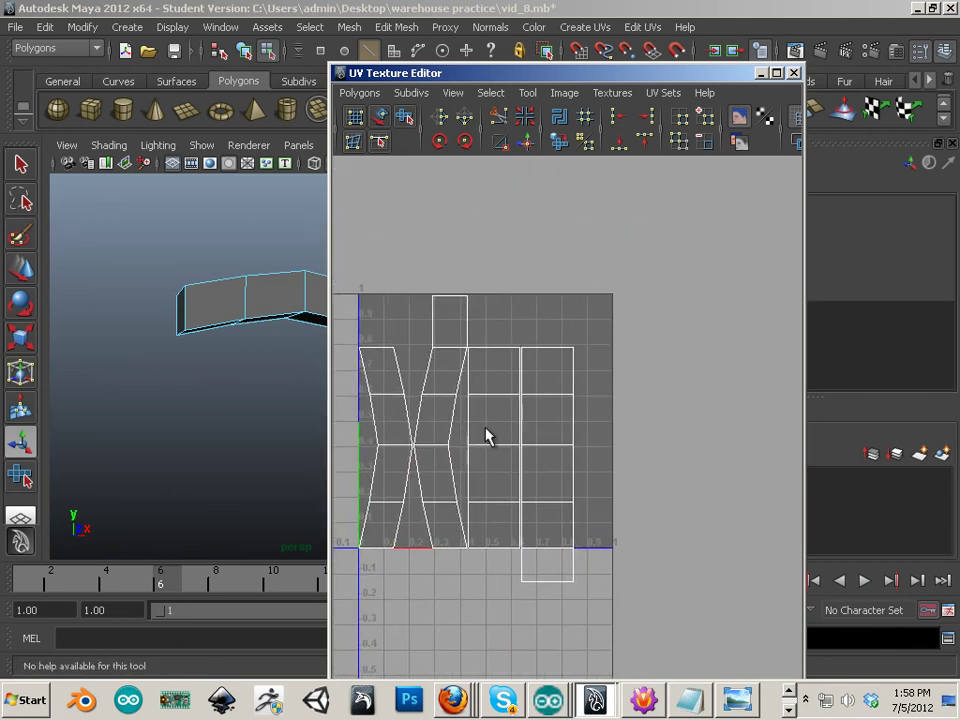
{"action": "left_click", "coordinate": [453, 549]}
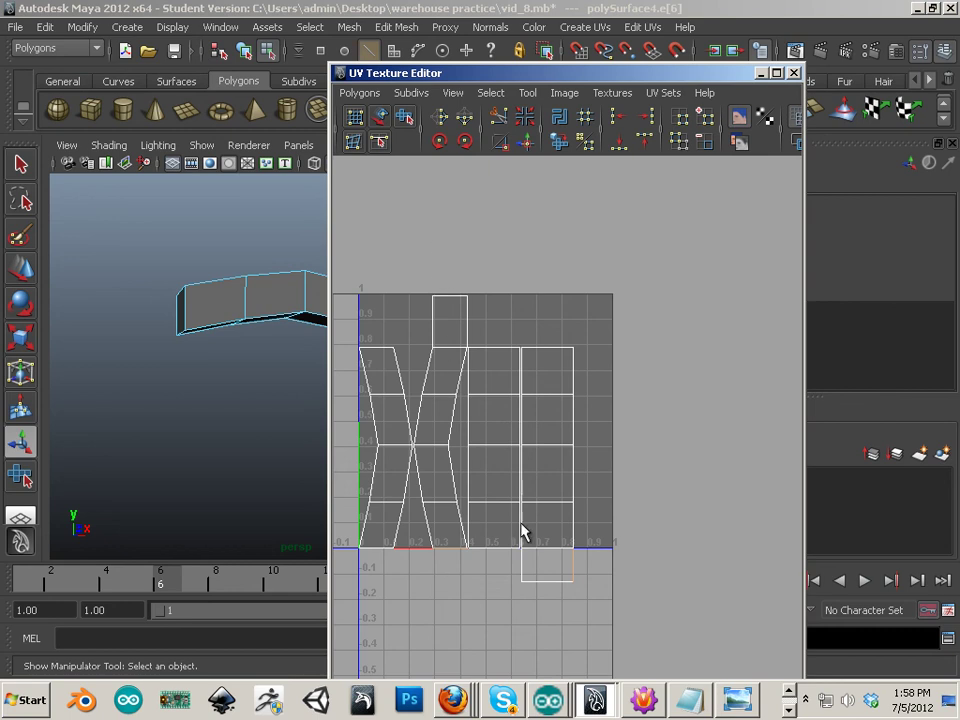
{"action": "left_click", "coordinate": [526, 143]}
{"action": "middle_click_drag", "start_coordinate": [514, 366], "coordinate": [510, 402], "text": "alt"}
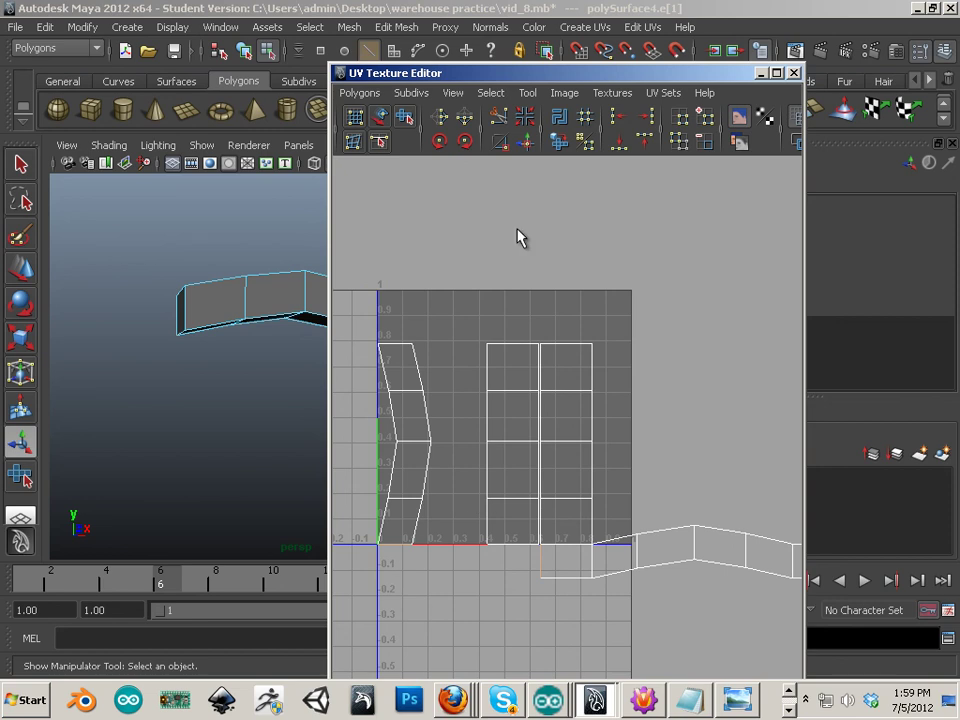
{"action": "left_click", "coordinate": [526, 143]}
Step: Try moving and sewing the straight strip to the curved strip along several side edges at once, and undo it
{"action": "middle_click_drag", "start_coordinate": [581, 398], "coordinate": [570, 342], "text": "alt"}
{"action": "right_click_drag", "start_coordinate": [510, 332], "coordinate": [402, 310], "text": "alt"}
{"action": "left_click", "coordinate": [521, 356]}
{"action": "left_click", "coordinate": [517, 430]}
{"action": "left_click", "coordinate": [577, 448]}
{"action": "middle_click_drag", "start_coordinate": [728, 499], "coordinate": [676, 449], "text": "alt"}
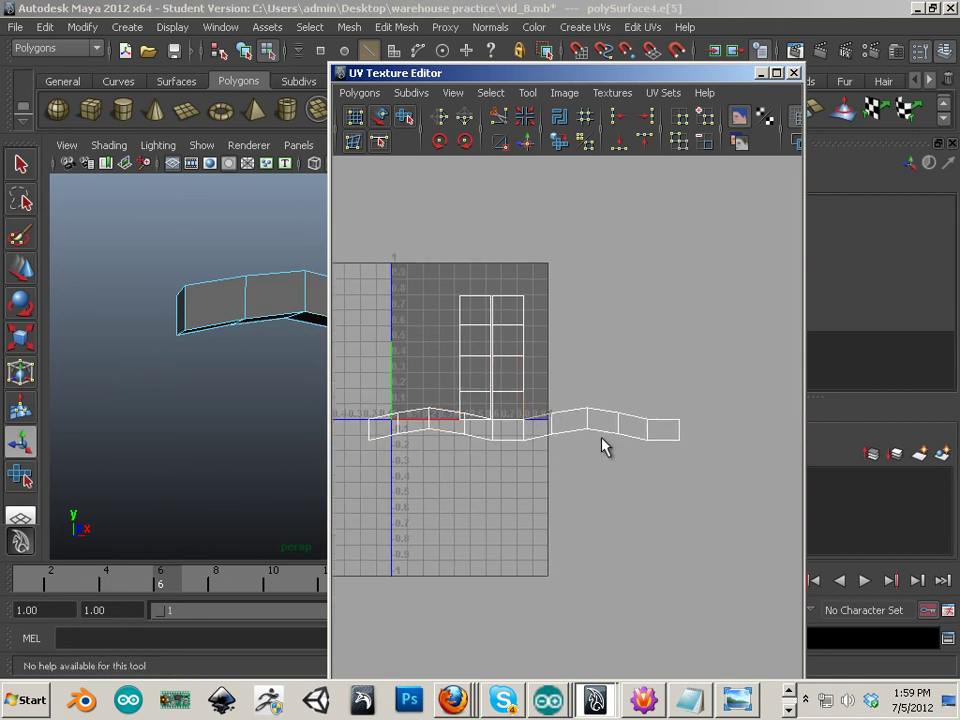
{"action": "left_click", "coordinate": [523, 379]}
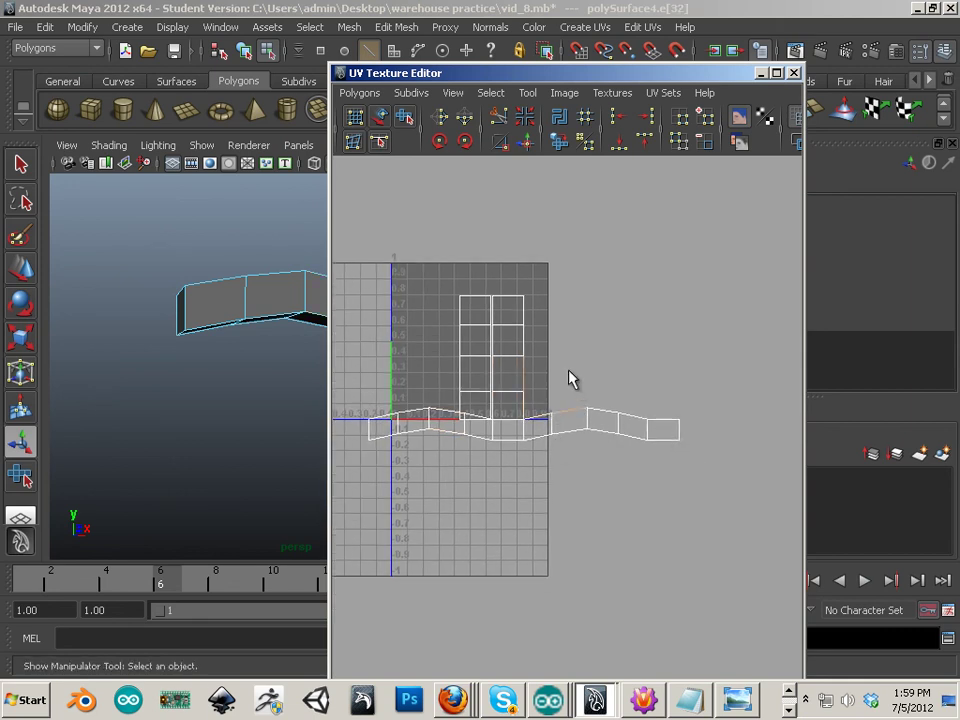
{"action": "left_click", "coordinate": [522, 338], "text": "shift"}
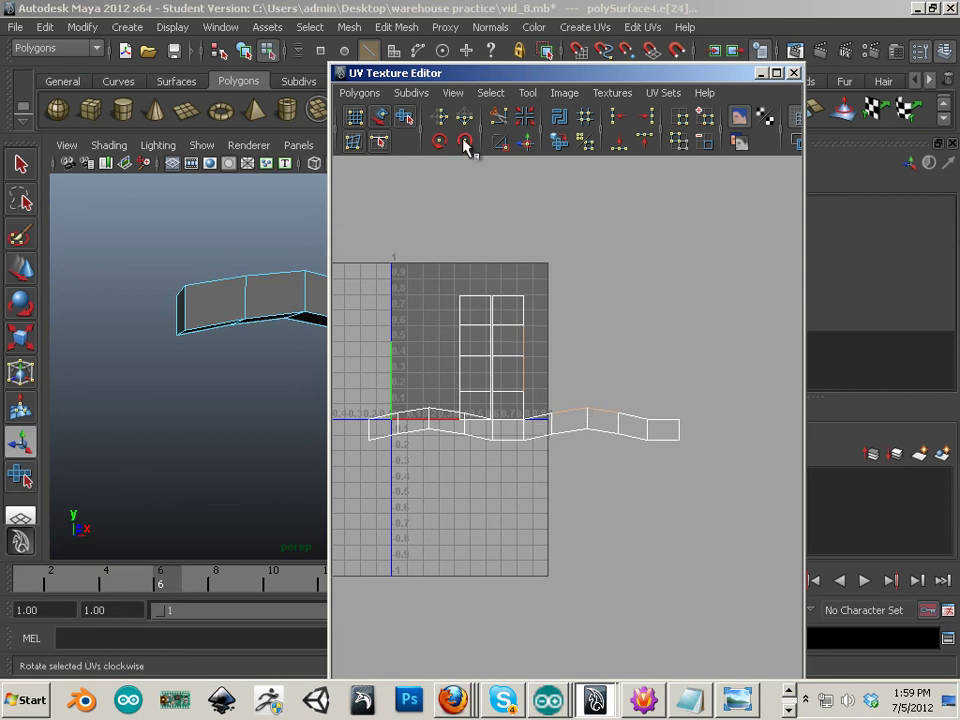
{"action": "left_click", "coordinate": [530, 143]}
{"action": "key", "text": "ctrl+z"}
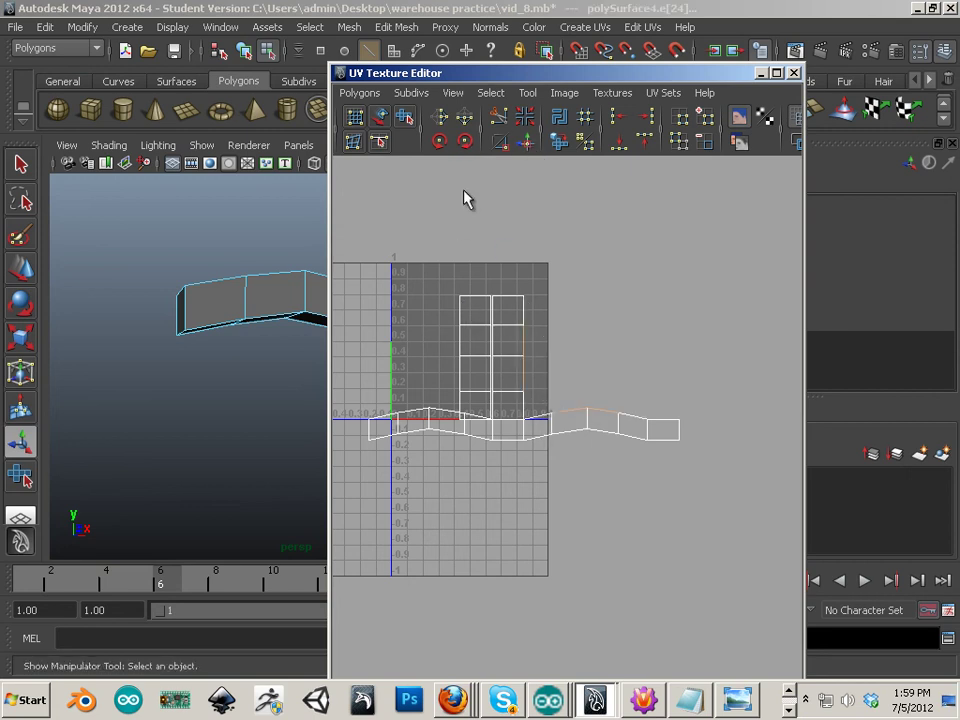
{"action": "left_click", "coordinate": [527, 143]}
{"action": "key", "text": "ctrl+z"}
Step: Move and sew the second straight strip onto the curved strip's upper side along one shared side edge
{"action": "right_click_drag", "start_coordinate": [536, 364], "coordinate": [553, 458], "text": "alt"}
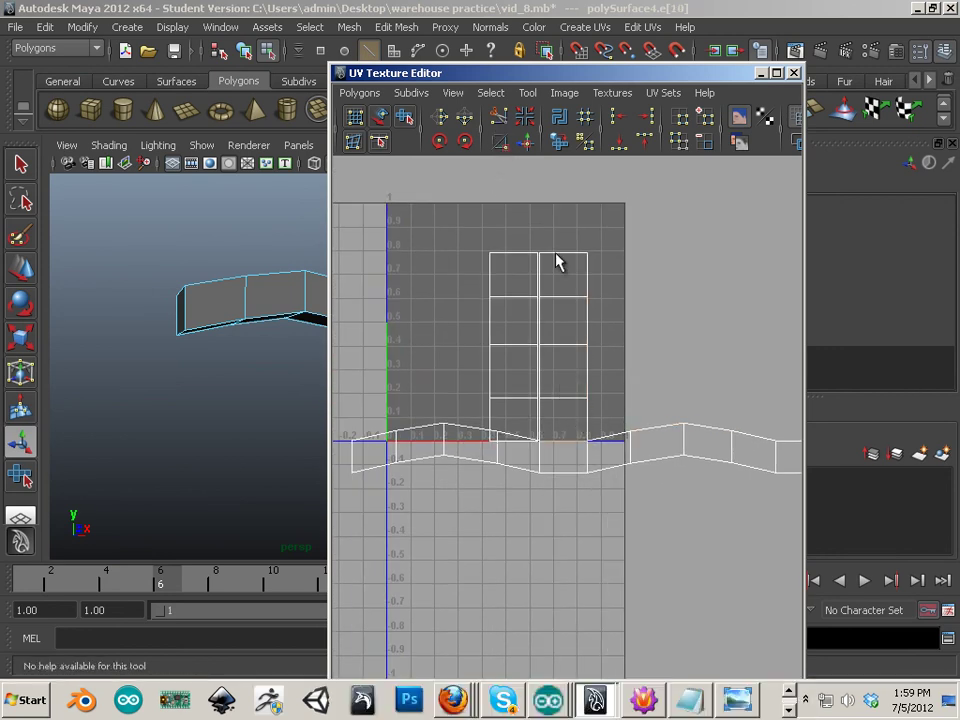
{"action": "middle_click_drag", "start_coordinate": [576, 367], "coordinate": [521, 392], "text": "alt"}
{"action": "right_click_drag", "start_coordinate": [521, 388], "coordinate": [553, 338]}
{"action": "left_click", "coordinate": [515, 402]}
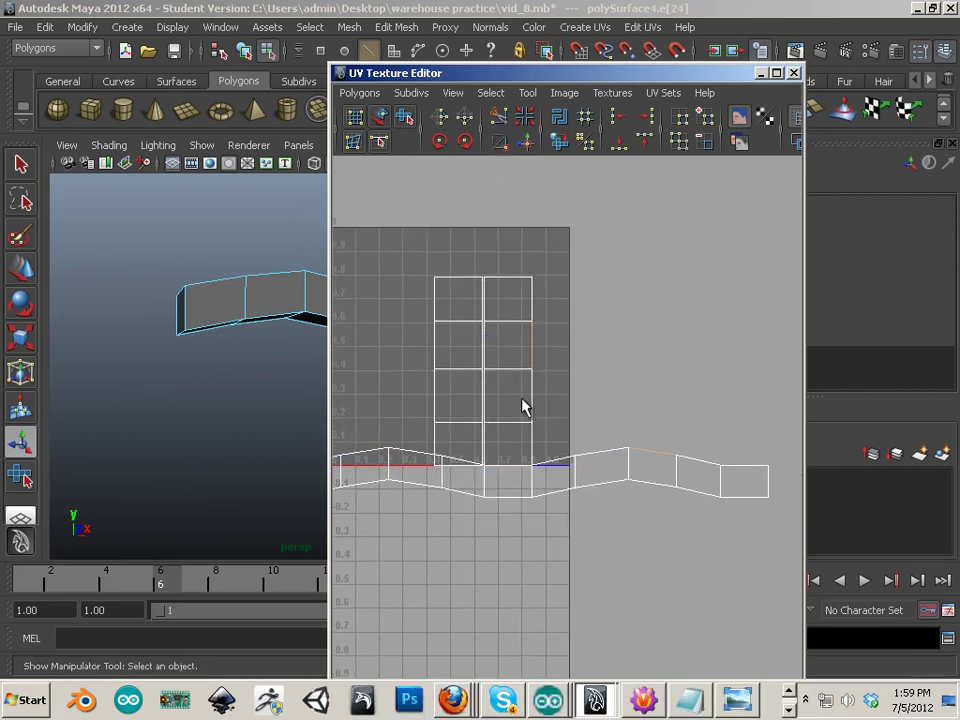
{"action": "left_click", "coordinate": [527, 142]}
Step: Try sewing the remaining straight strip to the other curved strip's lower side along their shared edges, and undo it
{"action": "middle_click_drag", "start_coordinate": [409, 421], "coordinate": [573, 391], "text": "alt"}
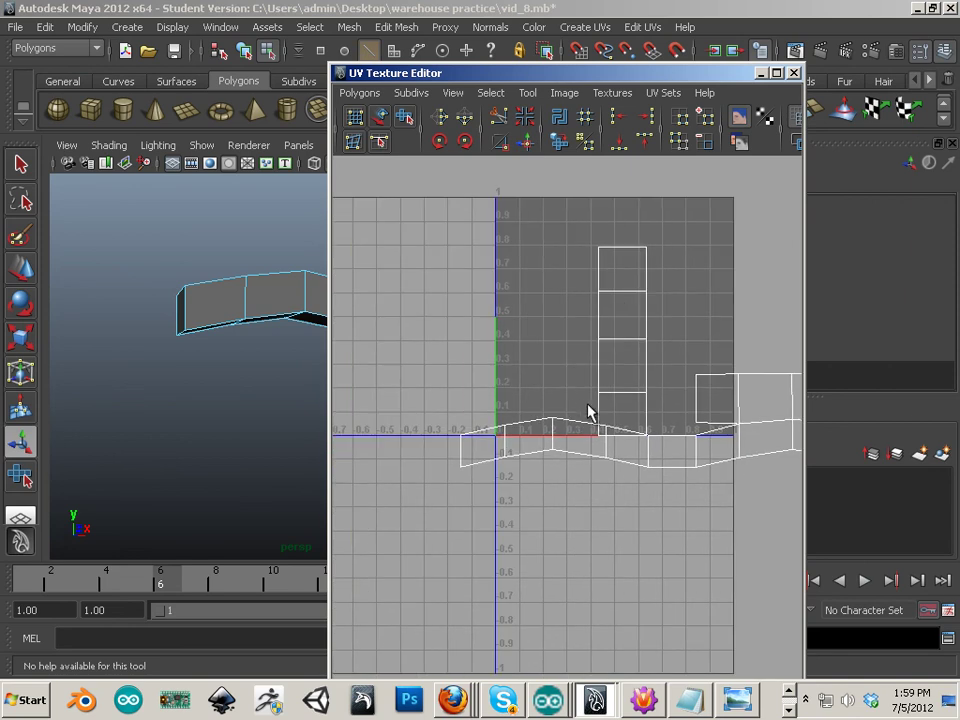
{"action": "left_click", "coordinate": [528, 143]}
{"action": "key", "text": "ctrl+z"}
{"action": "key", "text": "ctrl+z"}
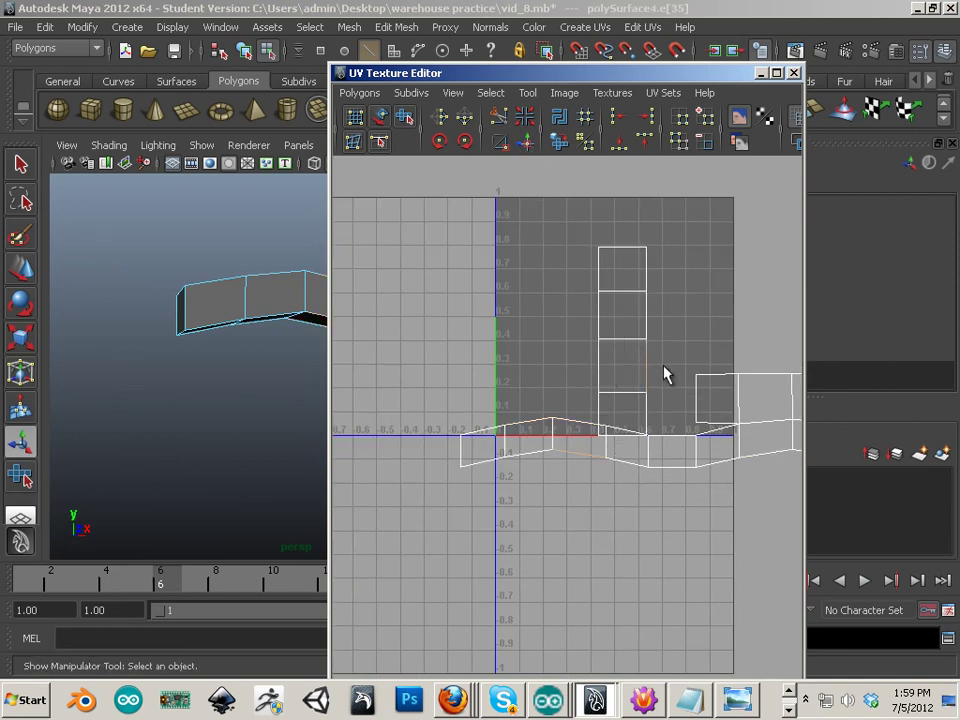
{"action": "left_click_drag", "start_coordinate": [637, 322], "coordinate": [657, 313], "text": "shift"}
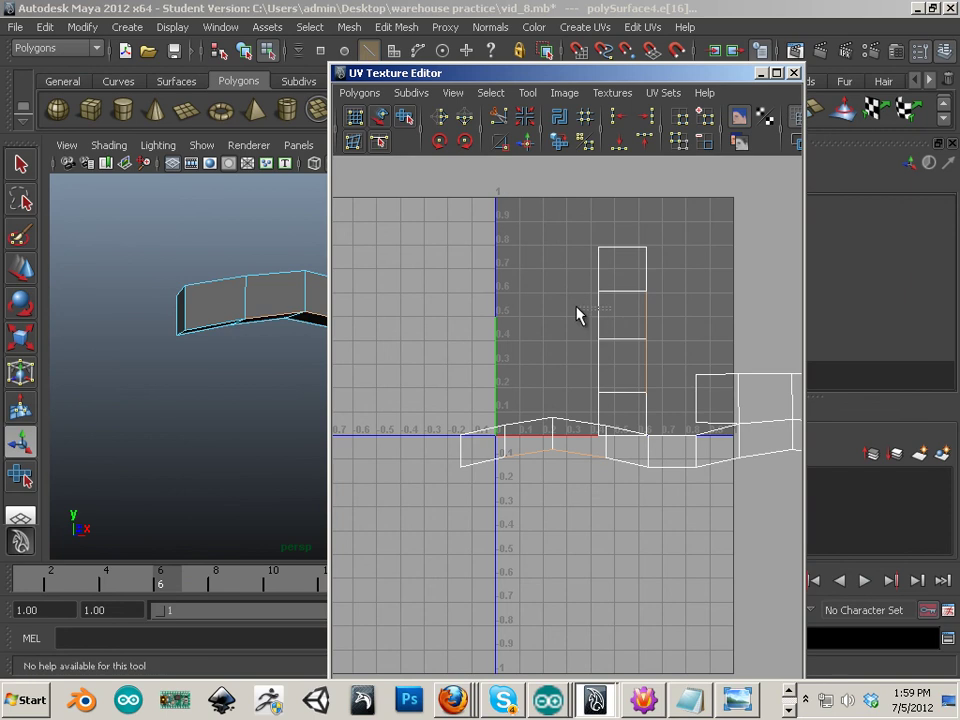
{"action": "left_click", "coordinate": [645, 358]}
Step: Move and sew the remaining straight strip by its top end edge onto the outer end-cap square
{"action": "left_click", "coordinate": [622, 247]}
{"action": "middle_click_drag", "start_coordinate": [621, 360], "coordinate": [431, 294], "text": "alt"}
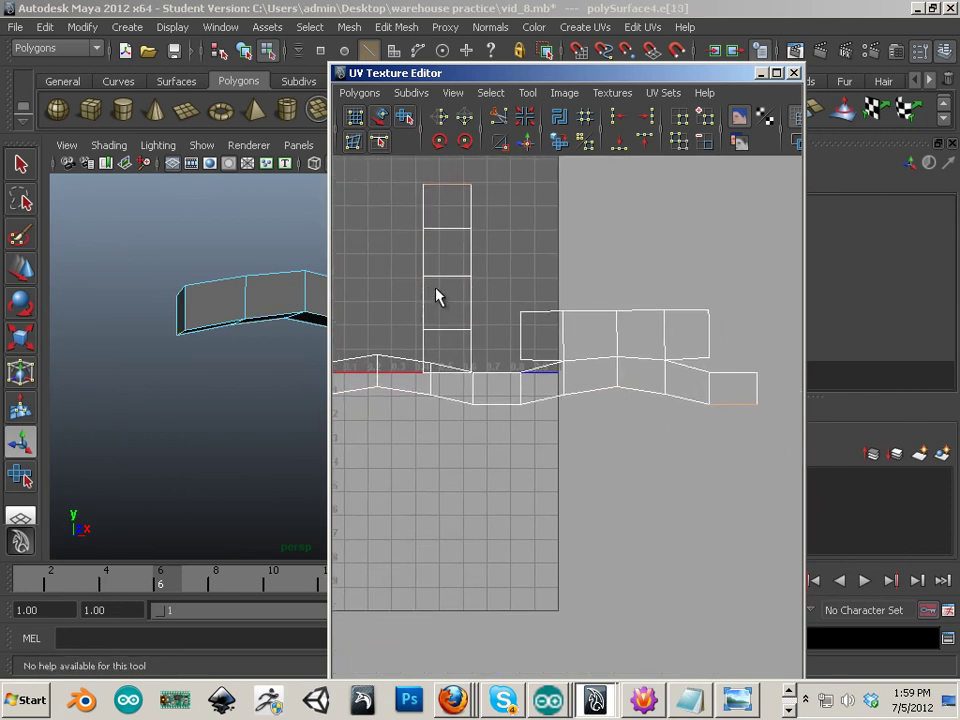
{"action": "left_click", "coordinate": [471, 300]}
{"action": "left_click", "coordinate": [529, 146]}
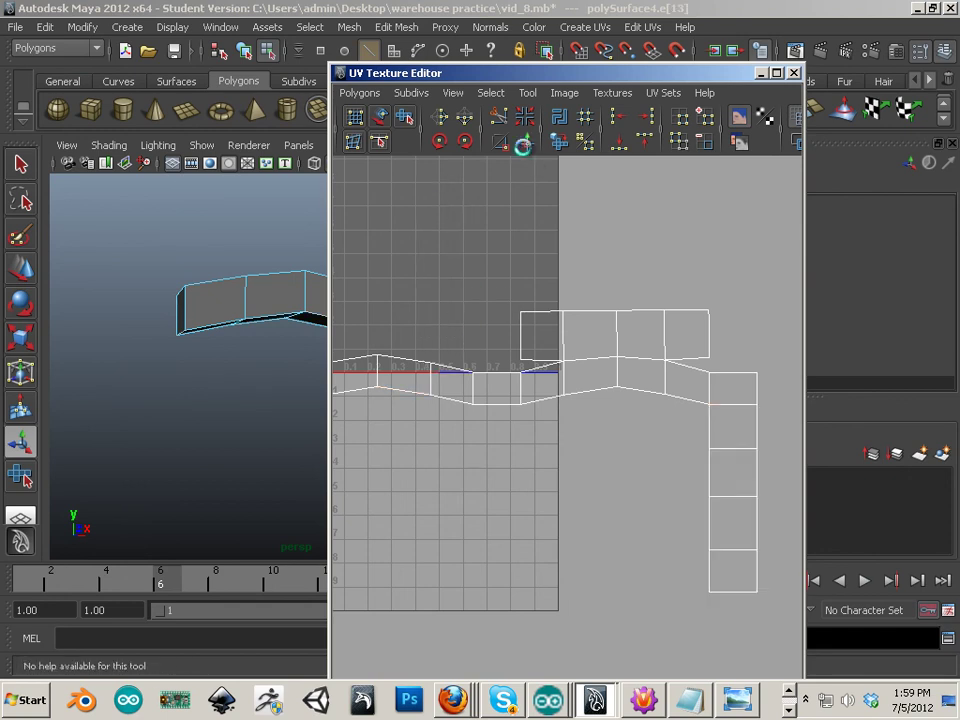
Step: Select all of polySurface4's UVs and move the joined layout up toward the texture square
{"action": "scroll", "coordinate": [530, 250], "scroll_direction": "down", "scroll_amount": 2}
{"action": "middle_click_drag", "start_coordinate": [510, 273], "coordinate": [537, 270], "text": "alt"}
{"action": "right_click_drag", "start_coordinate": [611, 388], "coordinate": [660, 384]}
{"action": "scroll", "coordinate": [555, 390], "scroll_direction": "down", "scroll_amount": 2}
{"action": "right_click_drag", "start_coordinate": [583, 407], "coordinate": [624, 386]}
{"action": "left_click_drag", "start_coordinate": [407, 342], "coordinate": [772, 609]}
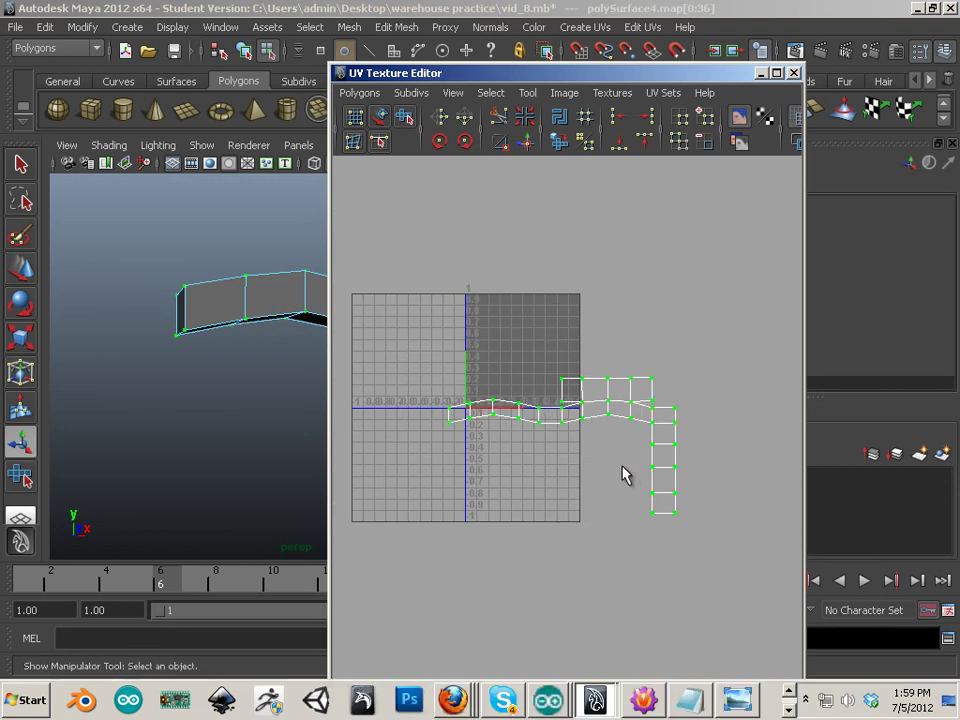
{"action": "key", "text": "w"}
{"action": "left_click_drag", "start_coordinate": [562, 445], "coordinate": [484, 363]}
{"action": "scroll", "coordinate": [532, 378], "scroll_direction": "up", "scroll_amount": 1}
{"action": "scroll", "coordinate": [619, 435], "scroll_direction": "up", "scroll_amount": 3}
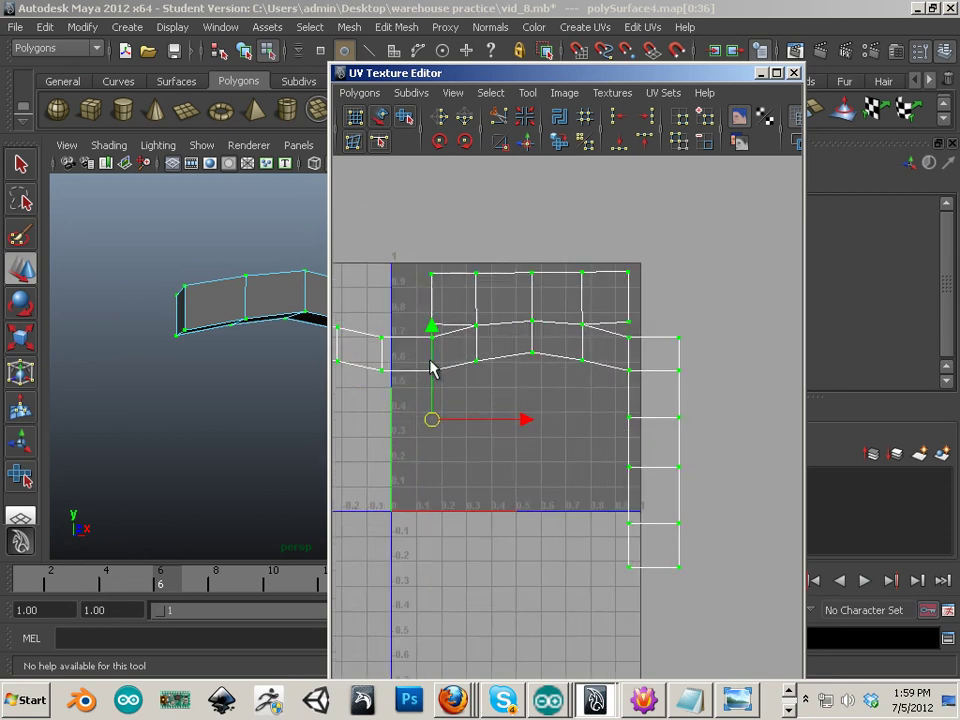
Step: Cut the UVs along the edges joining the end-cap squares to both ends of the central curved strip
{"action": "right_click_drag", "start_coordinate": [431, 362], "coordinate": [429, 295]}
{"action": "left_click", "coordinate": [431, 351]}
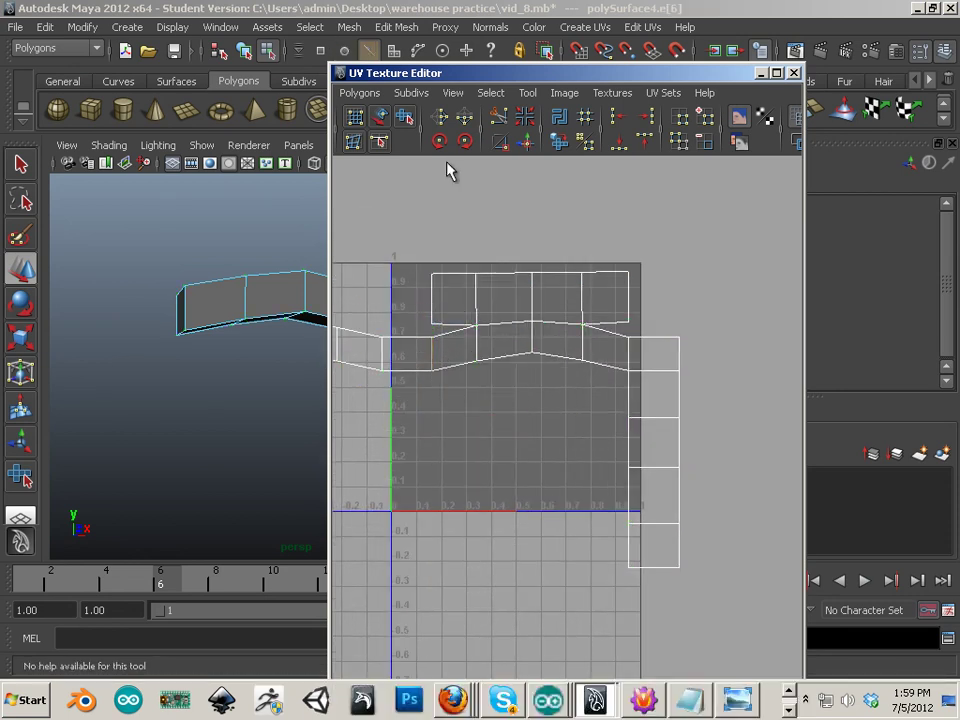
{"action": "left_click", "coordinate": [627, 356]}
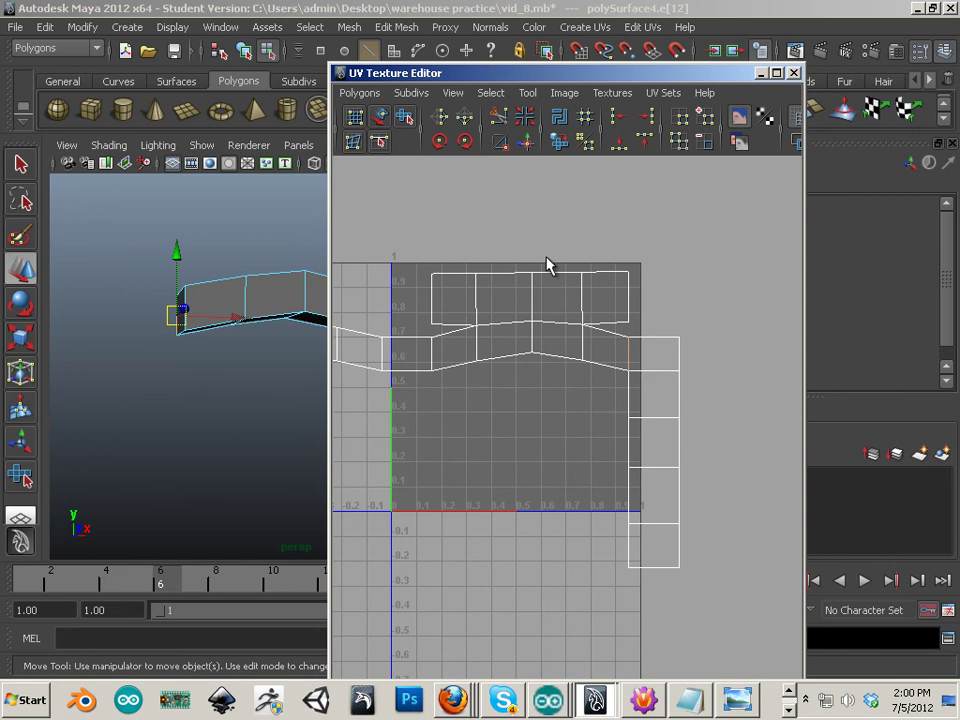
{"action": "left_click", "coordinate": [498, 120]}
Step: Select the detached curved strip with its end square as a whole shell and move it beneath the central curved strip
{"action": "middle_click_drag", "start_coordinate": [481, 387], "coordinate": [658, 404], "text": "alt"}
{"action": "right_click_drag", "start_coordinate": [551, 380], "coordinate": [604, 383]}
{"action": "left_click_drag", "start_coordinate": [586, 338], "coordinate": [528, 398]}
{"action": "right_click_drag", "start_coordinate": [540, 375], "coordinate": [608, 353], "text": "ctrl"}
{"action": "left_click_drag", "start_coordinate": [484, 362], "coordinate": [736, 409]}
Step: Cut the UVs along the edge between the hanging straight strip and the end-cap square above it
{"action": "middle_click_drag", "start_coordinate": [714, 442], "coordinate": [417, 434], "text": "alt"}
{"action": "left_click_drag", "start_coordinate": [576, 560], "coordinate": [550, 583]}
{"action": "right_click_drag", "start_coordinate": [549, 579], "coordinate": [617, 543], "text": "ctrl"}
{"action": "left_click", "coordinate": [587, 471]}
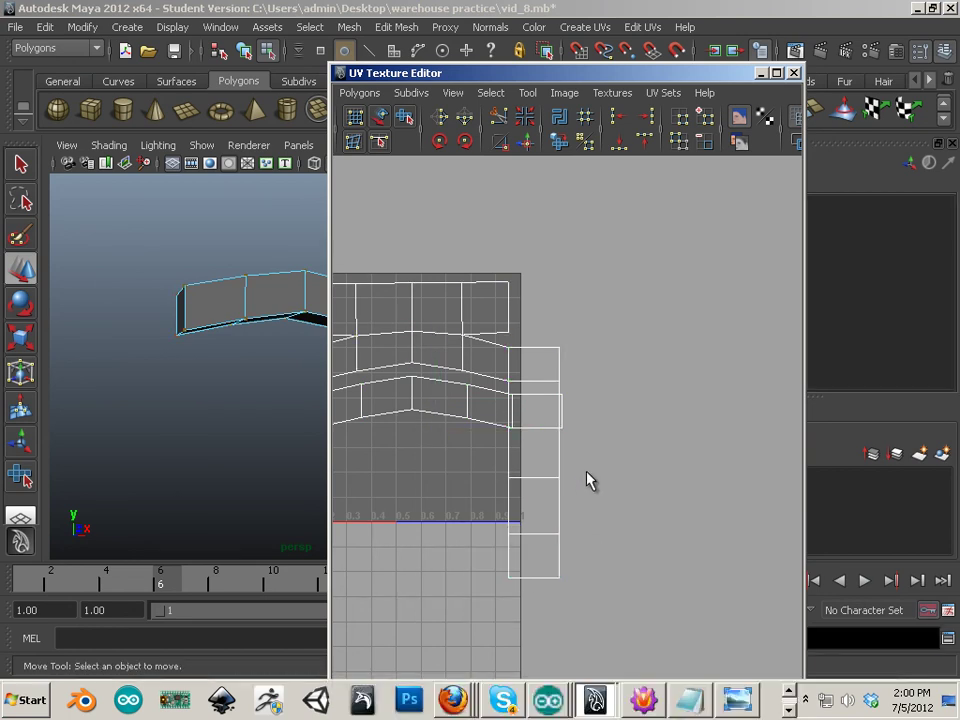
{"action": "right_click_drag", "start_coordinate": [538, 385], "coordinate": [548, 340]}
{"action": "left_click", "coordinate": [529, 384]}
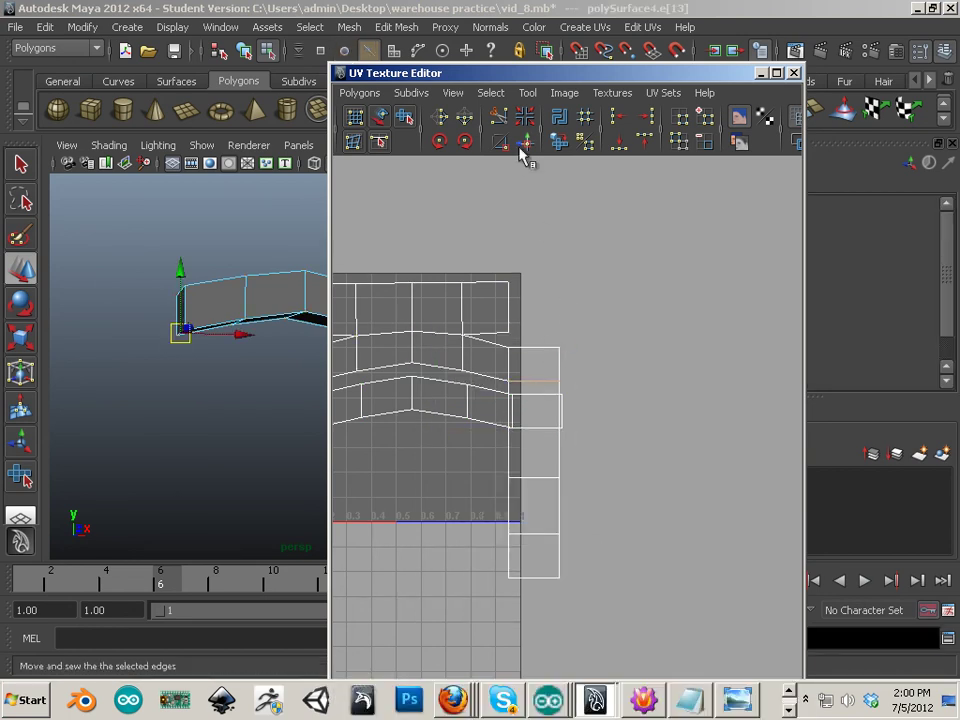
Step: Select the hanging straight strip's whole shell, rotate it clockwise to horizontal and place it below the curved strips
{"action": "right_click_drag", "start_coordinate": [552, 580], "coordinate": [616, 522]}
{"action": "left_click_drag", "start_coordinate": [600, 555], "coordinate": [505, 601]}
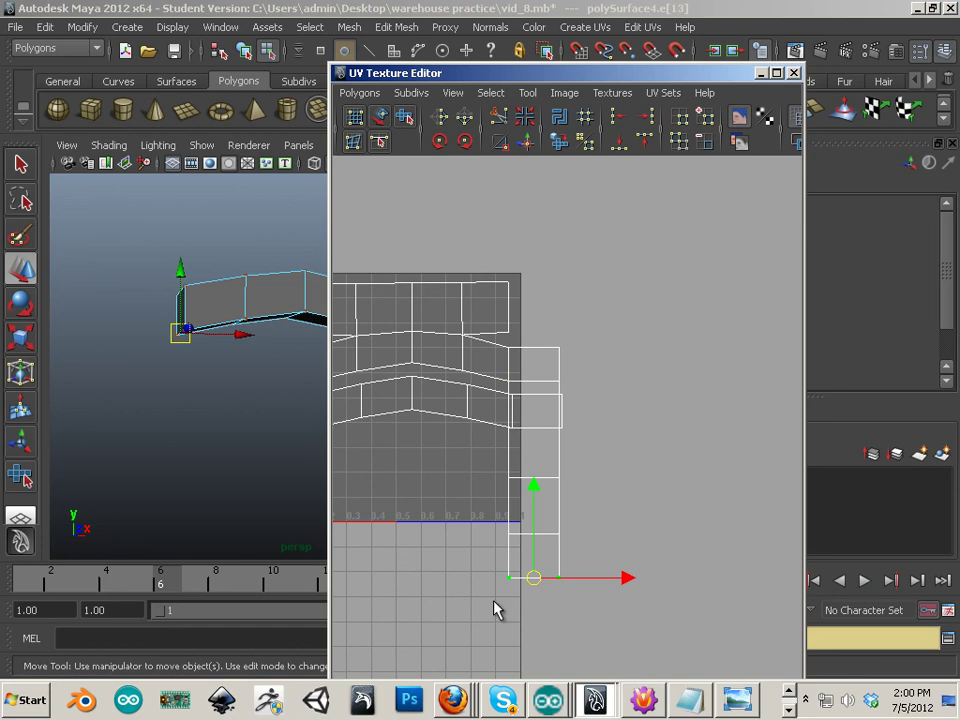
{"action": "right_click_drag", "start_coordinate": [540, 579], "coordinate": [583, 551], "text": "ctrl"}
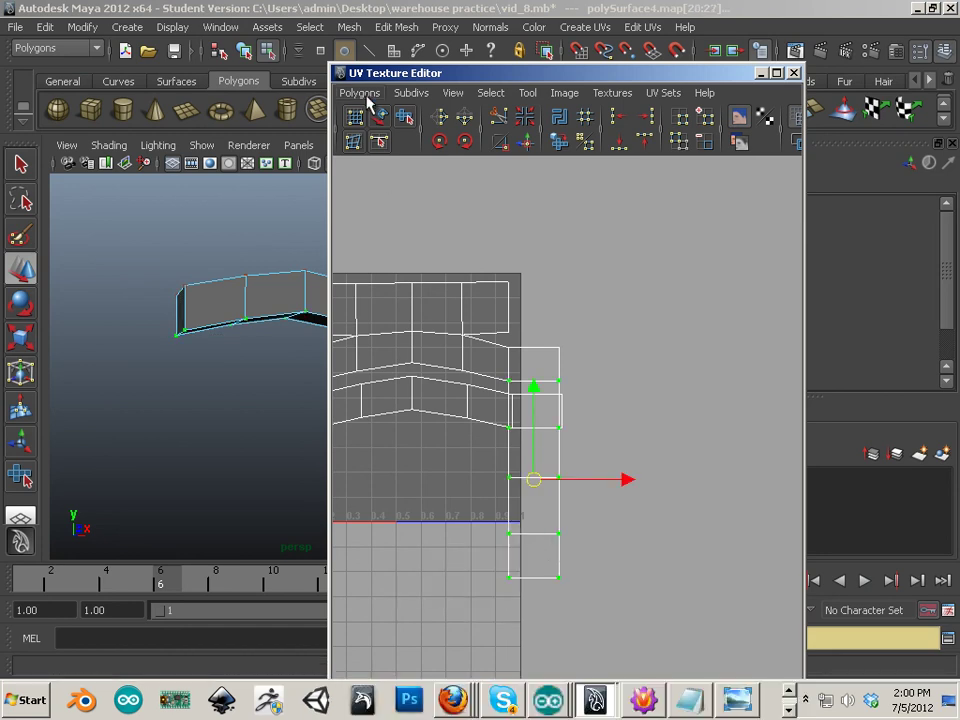
{"action": "left_click", "coordinate": [465, 143]}
{"action": "left_click", "coordinate": [467, 145]}
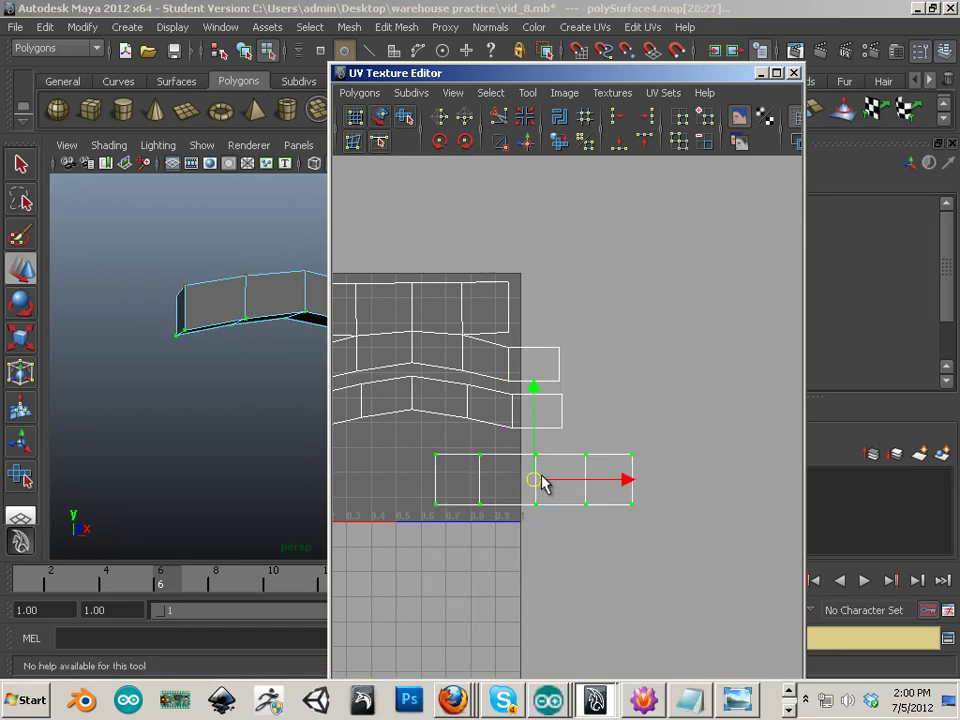
{"action": "left_click_drag", "start_coordinate": [537, 487], "coordinate": [407, 503]}
{"action": "middle_click_drag", "start_coordinate": [407, 503], "coordinate": [565, 505], "text": "alt"}
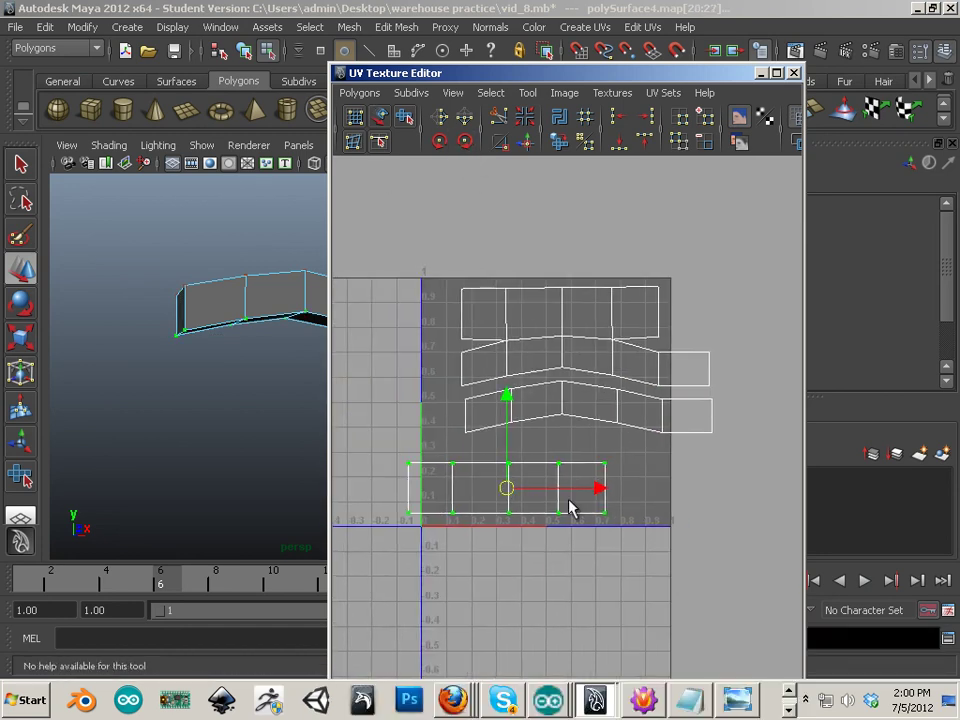
{"action": "left_click_drag", "start_coordinate": [505, 489], "coordinate": [587, 471]}
Step: Select all of polySurface4's UVs, then move and scale them down to fit inside the texture square
{"action": "left_click_drag", "start_coordinate": [445, 296], "coordinate": [603, 480]}
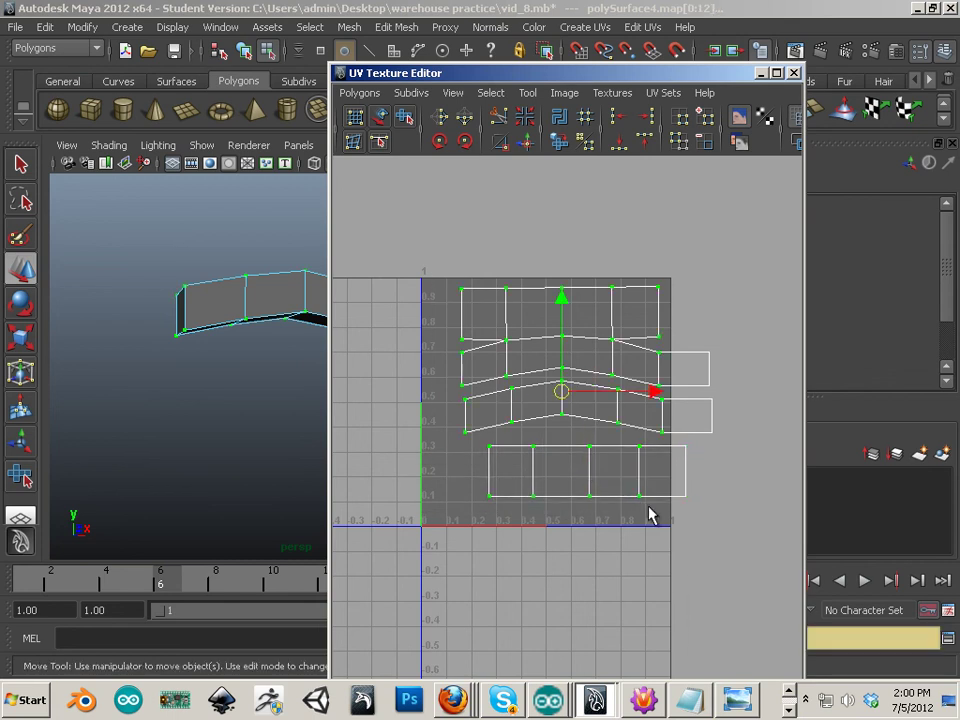
{"action": "left_click_drag", "start_coordinate": [441, 261], "coordinate": [758, 562]}
{"action": "left_click_drag", "start_coordinate": [581, 384], "coordinate": [541, 400]}
{"action": "key", "text": "r"}
{"action": "left_click", "coordinate": [614, 527]}
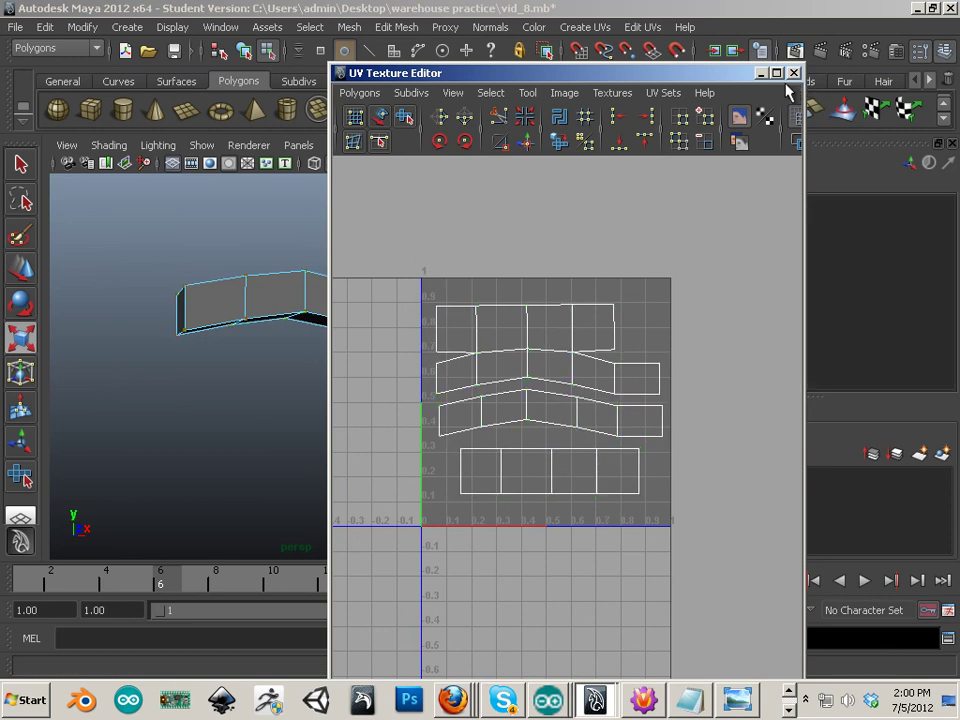
Step: Close the UV Texture Editor, reselect the bent piece as an object and move it along X to the finished pieces
{"action": "left_click", "coordinate": [797, 73]}
{"action": "scroll", "coordinate": [349, 321], "scroll_direction": "down", "scroll_amount": 10}
{"action": "left_click_drag", "start_coordinate": [349, 321], "coordinate": [288, 385], "text": "alt"}
{"action": "middle_click_drag", "start_coordinate": [288, 385], "coordinate": [325, 307], "text": "alt"}
{"action": "right_click_drag", "start_coordinate": [226, 423], "coordinate": [302, 356]}
{"action": "left_click", "coordinate": [228, 421]}
{"action": "key", "text": "w"}
{"action": "left_click_drag", "start_coordinate": [279, 420], "coordinate": [397, 419]}
{"action": "middle_click_drag", "start_coordinate": [400, 421], "coordinate": [215, 407], "text": "alt"}
{"action": "left_click_drag", "start_coordinate": [186, 403], "coordinate": [545, 398]}
Step: Apply Automatic Mapping to polySurface10 and show its layout in the UV Texture Editor
{"action": "left_click", "coordinate": [305, 410]}
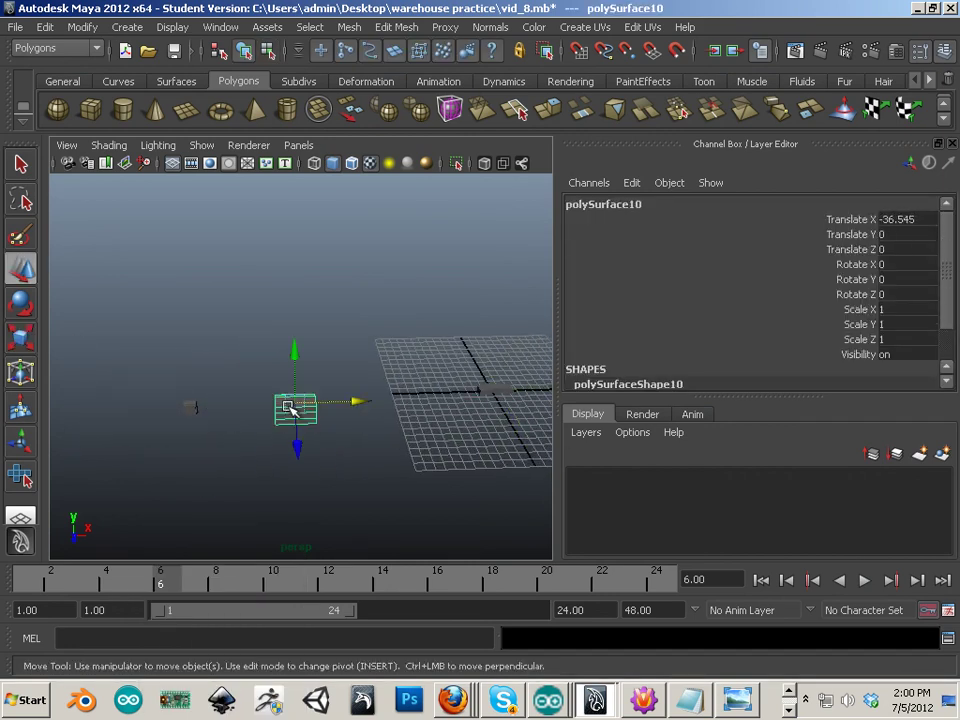
{"action": "left_click", "coordinate": [585, 28]}
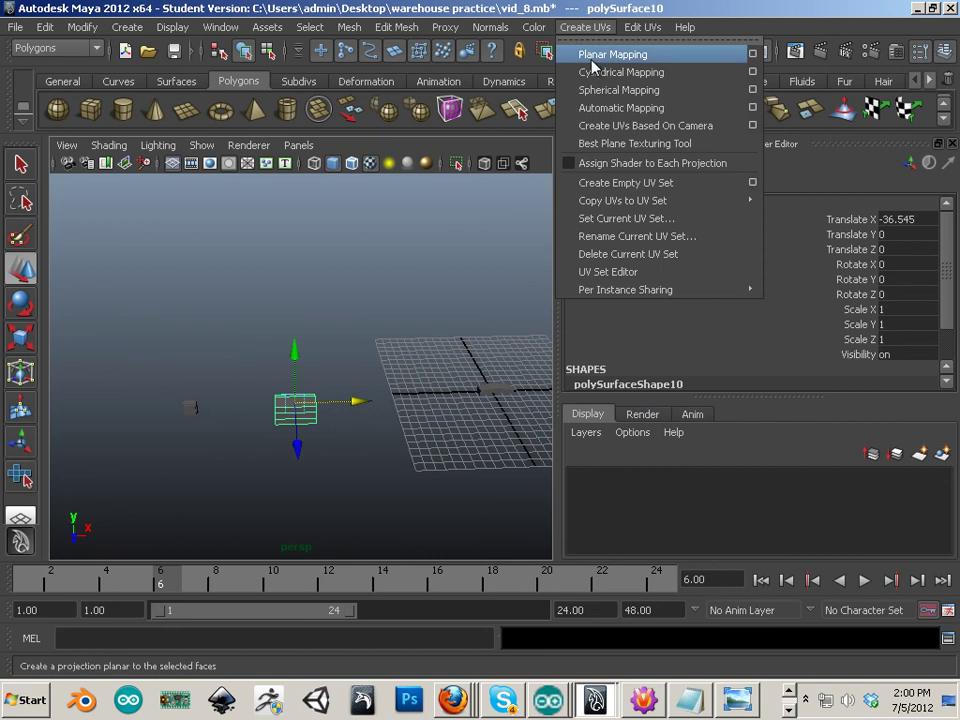
{"action": "left_click", "coordinate": [598, 108]}
{"action": "left_click", "coordinate": [220, 27]}
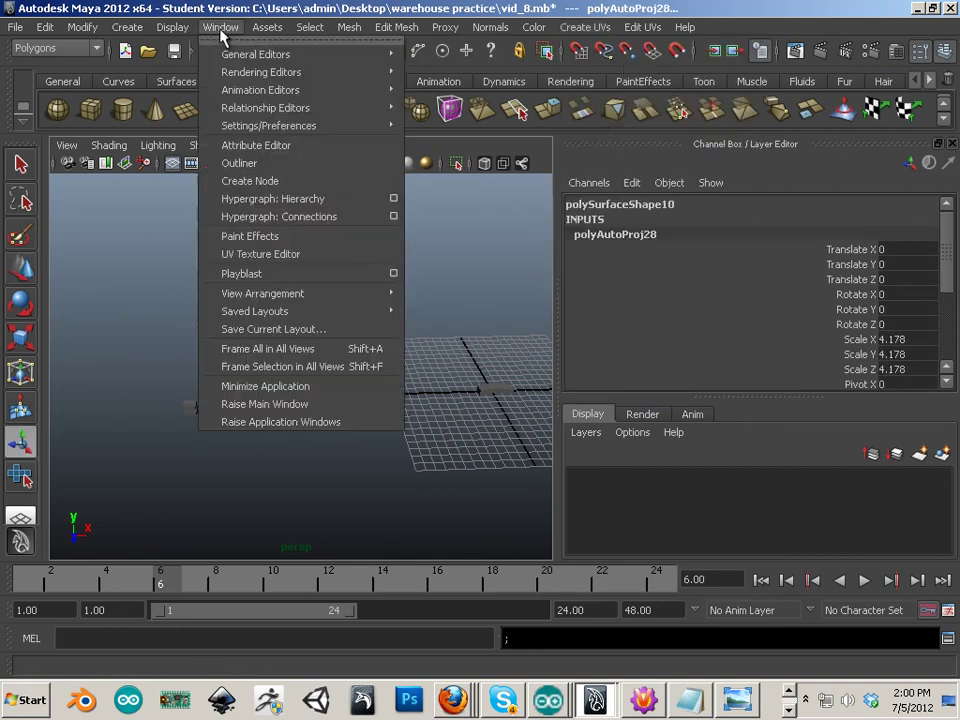
{"action": "left_click", "coordinate": [263, 254]}
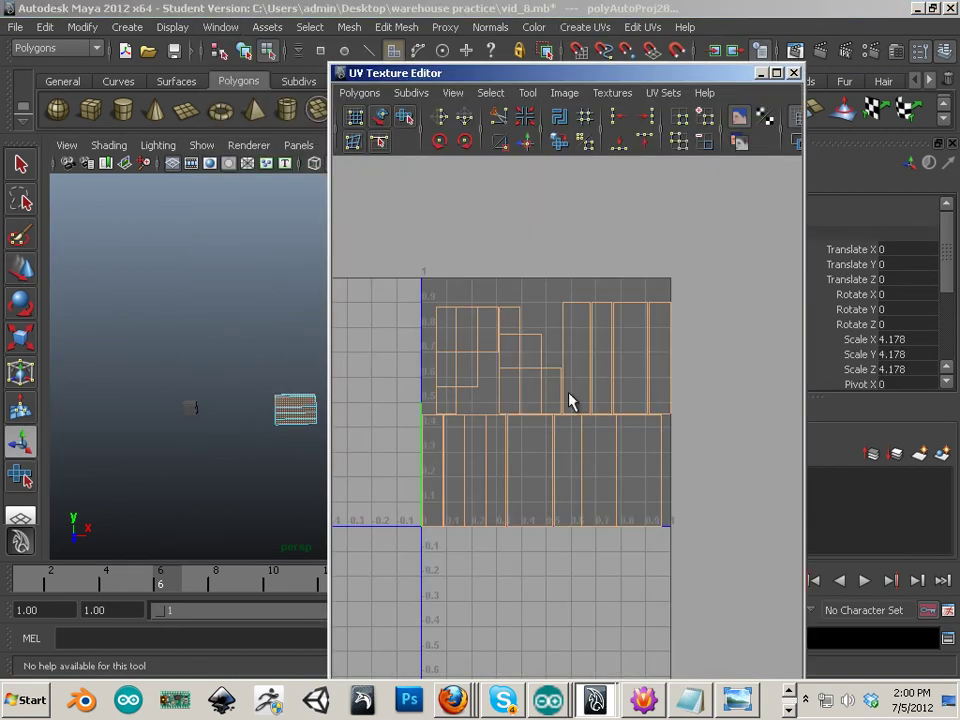
Step: Switch to edge selection and Move and Sew the lower row's right-hand panel group onto the row's left end
{"action": "middle_click_drag", "start_coordinate": [542, 352], "coordinate": [505, 296], "text": "alt"}
{"action": "scroll", "coordinate": [584, 406], "scroll_direction": "up", "scroll_amount": 3}
{"action": "right_click", "coordinate": [622, 466]}
{"action": "right_click_drag", "start_coordinate": [627, 438], "coordinate": [626, 424]}
{"action": "left_click", "coordinate": [647, 443]}
{"action": "middle_click_drag", "start_coordinate": [634, 484], "coordinate": [656, 471], "text": "alt"}
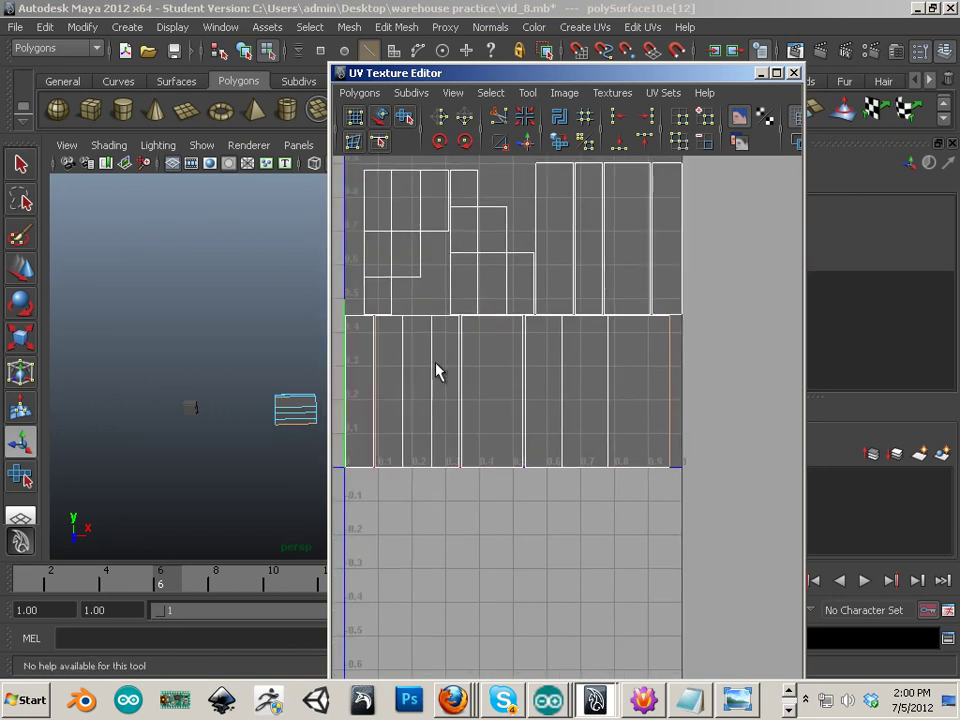
{"action": "left_click", "coordinate": [530, 148]}
Step: Select the whole UV shell of the sewn panel row and move it below the texture square
{"action": "scroll", "coordinate": [527, 428], "scroll_direction": "down", "scroll_amount": 1}
{"action": "right_click_drag", "start_coordinate": [420, 414], "coordinate": [446, 416]}
{"action": "middle_click_drag", "start_coordinate": [444, 458], "coordinate": [580, 454], "text": "alt"}
{"action": "left_click_drag", "start_coordinate": [403, 510], "coordinate": [482, 474]}
{"action": "right_click_drag", "start_coordinate": [440, 492], "coordinate": [473, 456], "text": "ctrl"}
{"action": "right_click_drag", "start_coordinate": [487, 500], "coordinate": [538, 492]}
{"action": "right_click_drag", "start_coordinate": [429, 481], "coordinate": [492, 458], "text": "ctrl"}
{"action": "right_click_drag", "start_coordinate": [458, 498], "coordinate": [513, 500], "text": "ctrl"}
{"action": "key", "text": "w"}
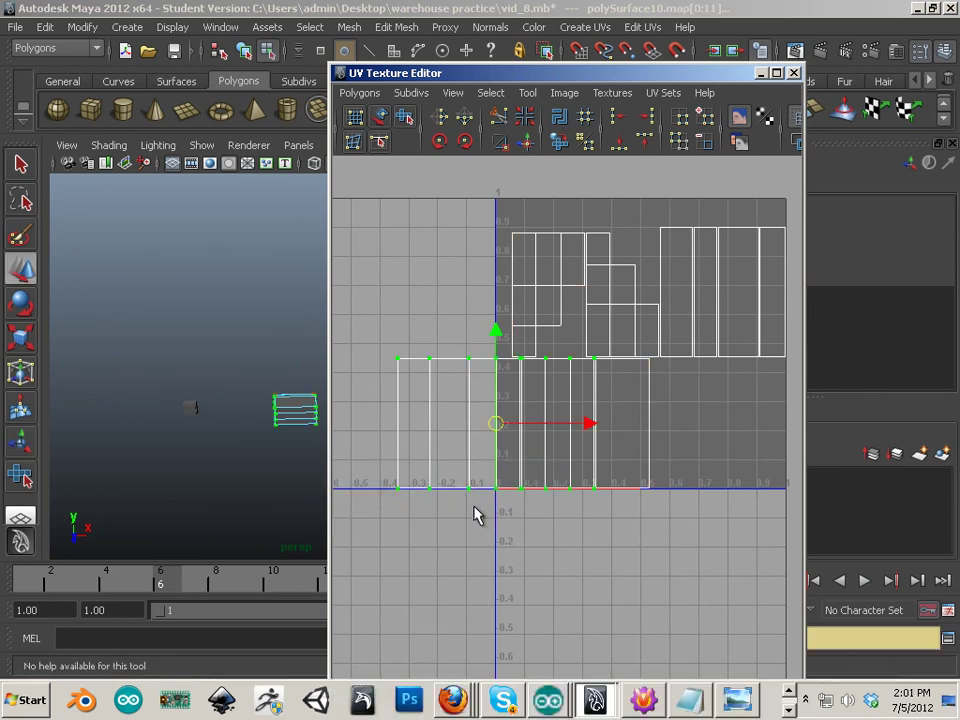
{"action": "left_click_drag", "start_coordinate": [496, 430], "coordinate": [617, 617]}
Step: Move and Sew the two-panel group from the upper strips onto the left end of the row below the square
{"action": "middle_click_drag", "start_coordinate": [570, 546], "coordinate": [542, 525], "text": "alt"}
{"action": "right_click_drag", "start_coordinate": [493, 476], "coordinate": [521, 437]}
{"action": "middle_click_drag", "start_coordinate": [457, 552], "coordinate": [454, 563], "text": "alt"}
{"action": "scroll", "coordinate": [454, 563], "scroll_direction": "down", "scroll_amount": 1}
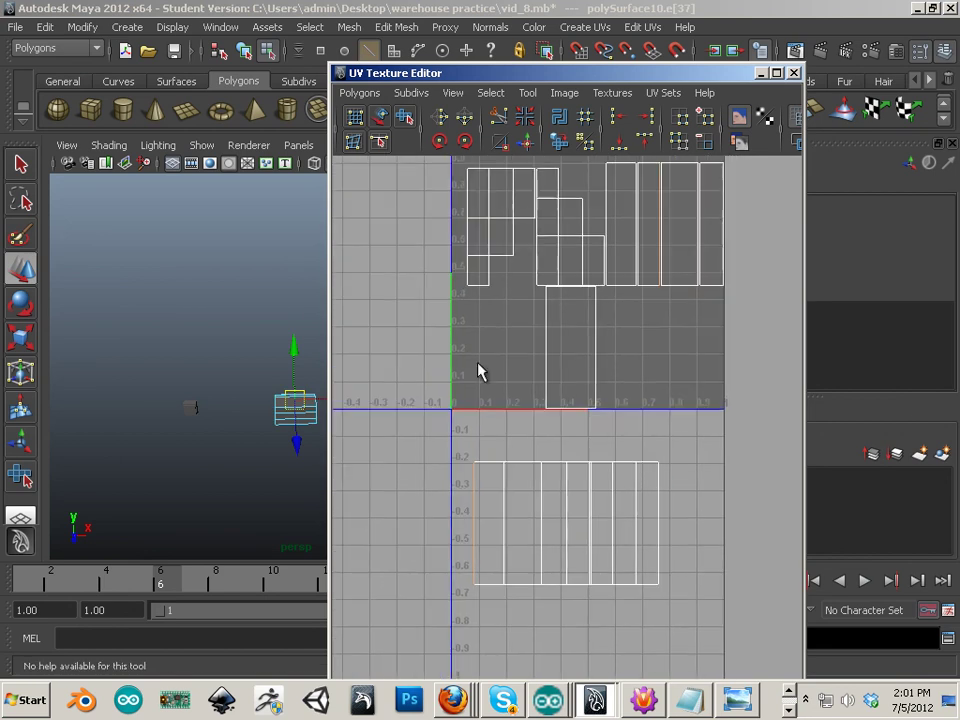
{"action": "left_click", "coordinate": [530, 147]}
Step: Move and Sew the rightmost upper panel onto the left end of the extended row
{"action": "middle_click_drag", "start_coordinate": [476, 510], "coordinate": [446, 489], "text": "alt"}
{"action": "left_click_drag", "start_coordinate": [437, 495], "coordinate": [393, 518]}
{"action": "middle_click_drag", "start_coordinate": [440, 513], "coordinate": [454, 480], "text": "alt"}
{"action": "left_click", "coordinate": [530, 146]}
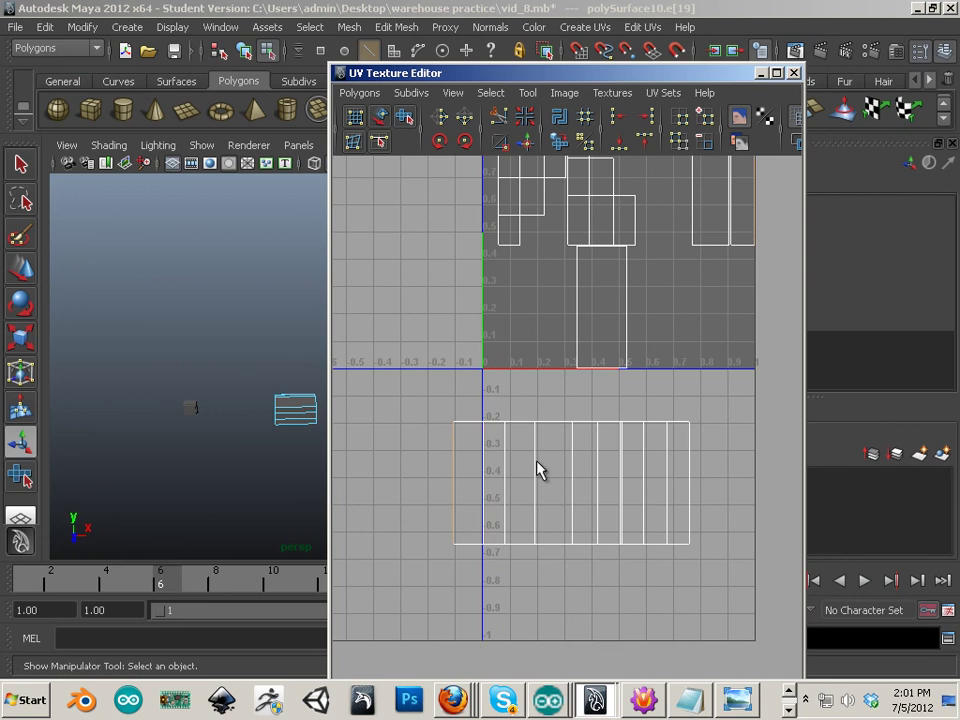
{"action": "middle_click_drag", "start_coordinate": [582, 488], "coordinate": [549, 519], "text": "alt"}
{"action": "left_click", "coordinate": [528, 145]}
{"action": "middle_click_drag", "start_coordinate": [427, 510], "coordinate": [477, 458], "text": "alt"}
{"action": "scroll", "coordinate": [530, 361], "scroll_direction": "down", "scroll_amount": 1}
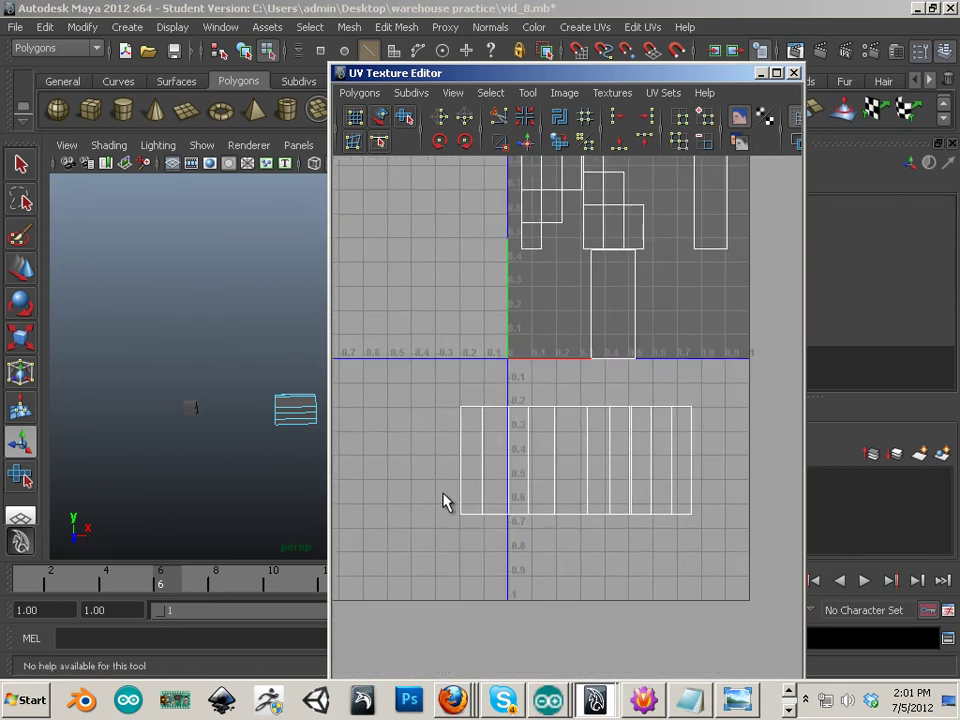
Step: Move and Sew the single panel remaining at the base of the texture square onto the row's right end
{"action": "middle_click_drag", "start_coordinate": [636, 445], "coordinate": [590, 463], "text": "alt"}
{"action": "middle_click_drag", "start_coordinate": [668, 414], "coordinate": [662, 486], "text": "alt"}
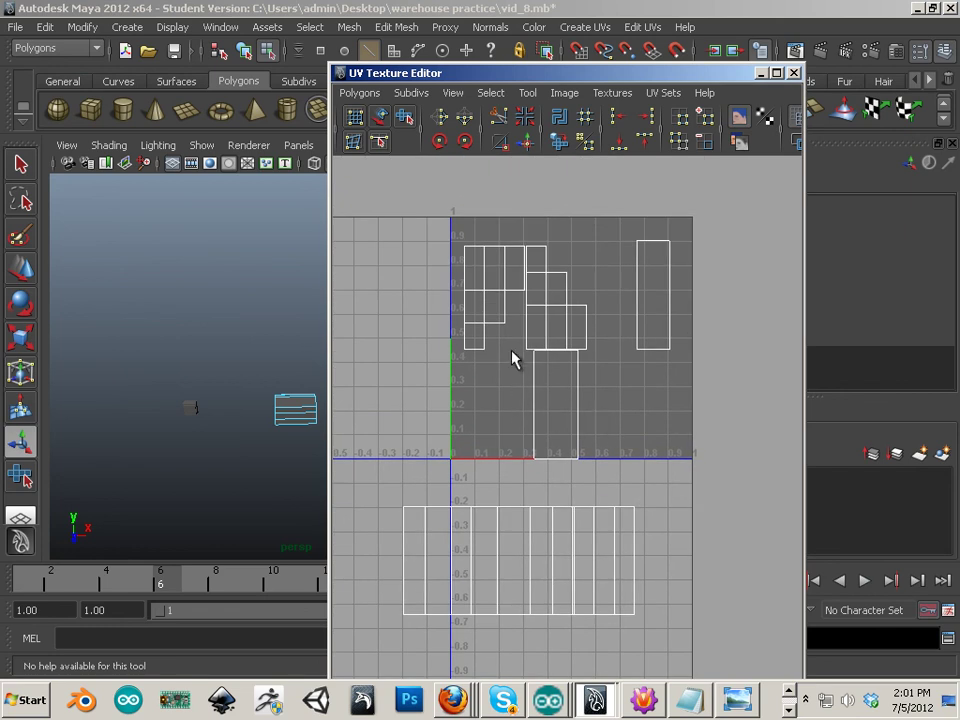
{"action": "left_click", "coordinate": [517, 450]}
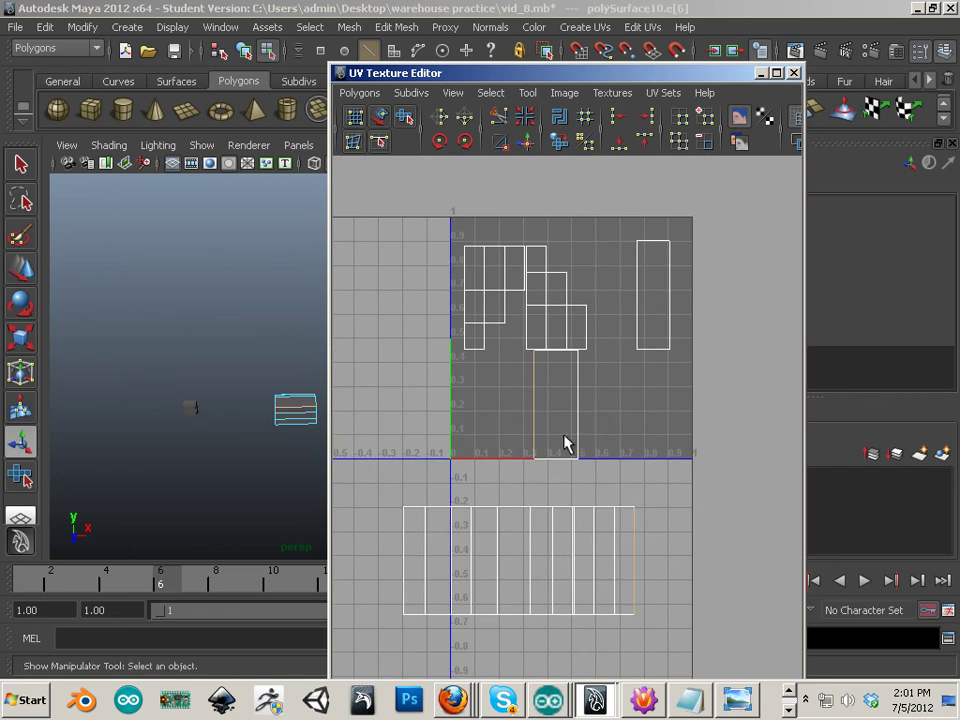
{"action": "left_click", "coordinate": [561, 456]}
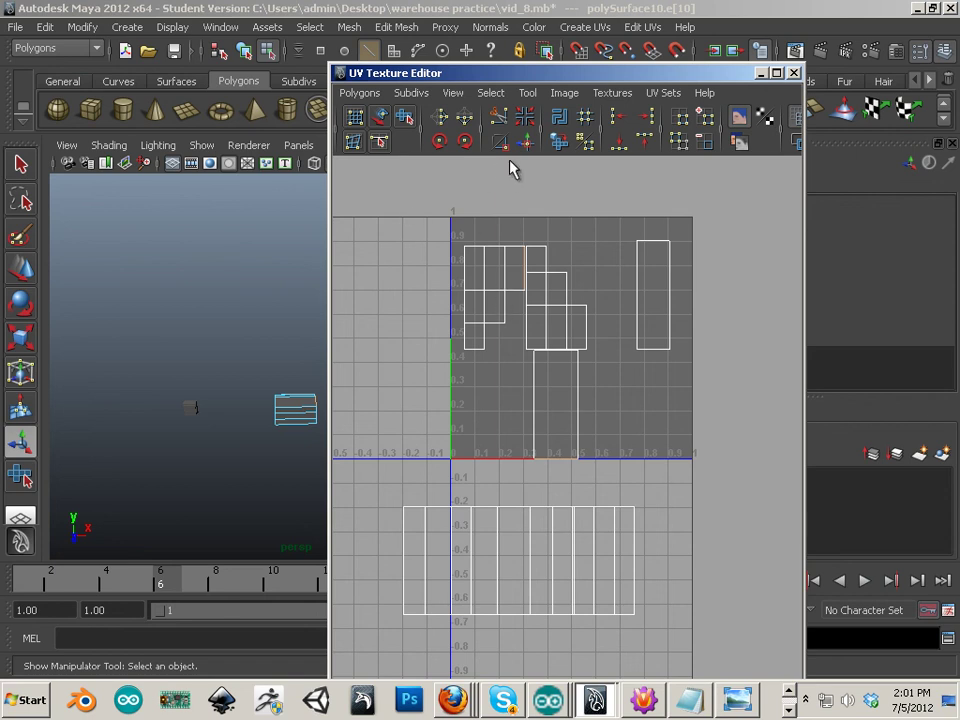
{"action": "left_click", "coordinate": [635, 549]}
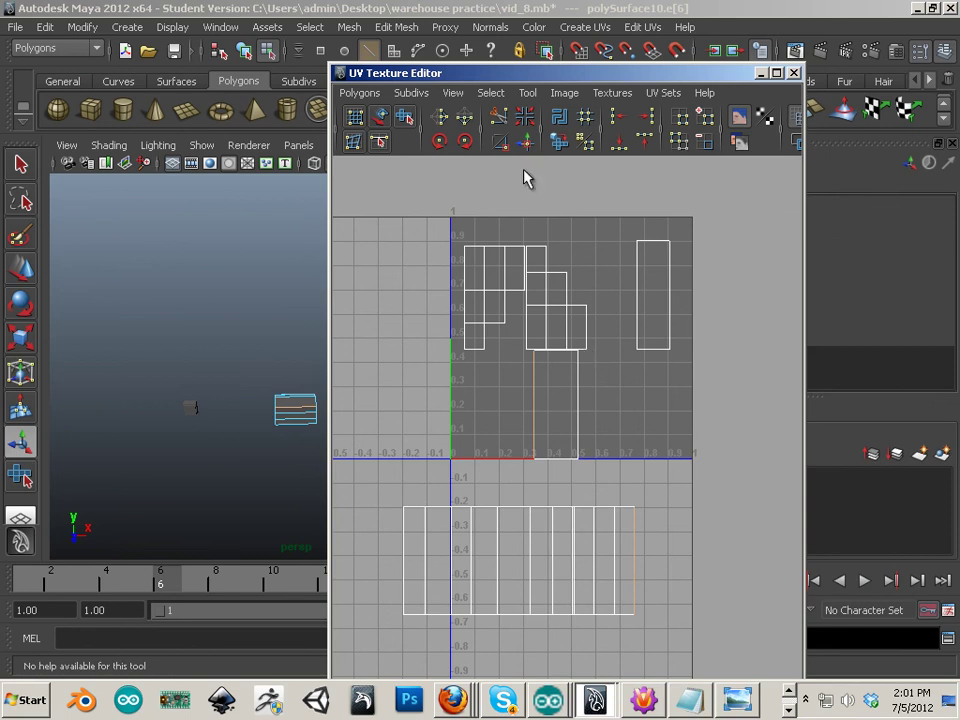
{"action": "left_click", "coordinate": [532, 143]}
Step: Move and Sew the last loose upper panel onto the row's left end
{"action": "left_click_drag", "start_coordinate": [653, 544], "coordinate": [713, 580]}
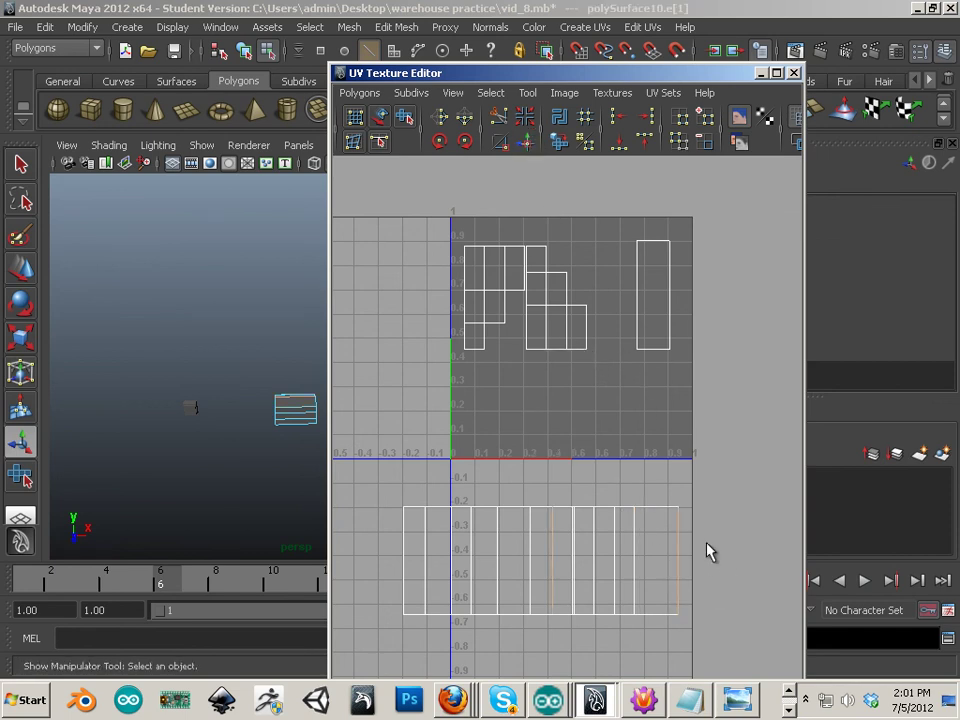
{"action": "right_click_drag", "start_coordinate": [649, 506], "coordinate": [731, 497]}
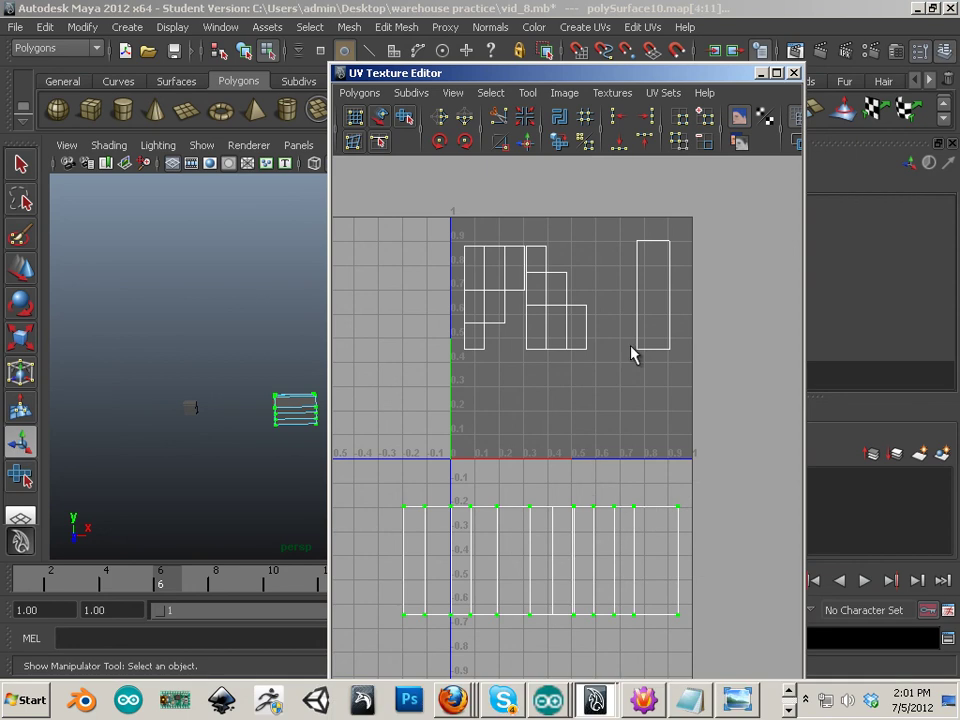
{"action": "left_click_drag", "start_coordinate": [657, 293], "coordinate": [691, 302]}
{"action": "right_click_drag", "start_coordinate": [670, 317], "coordinate": [684, 276]}
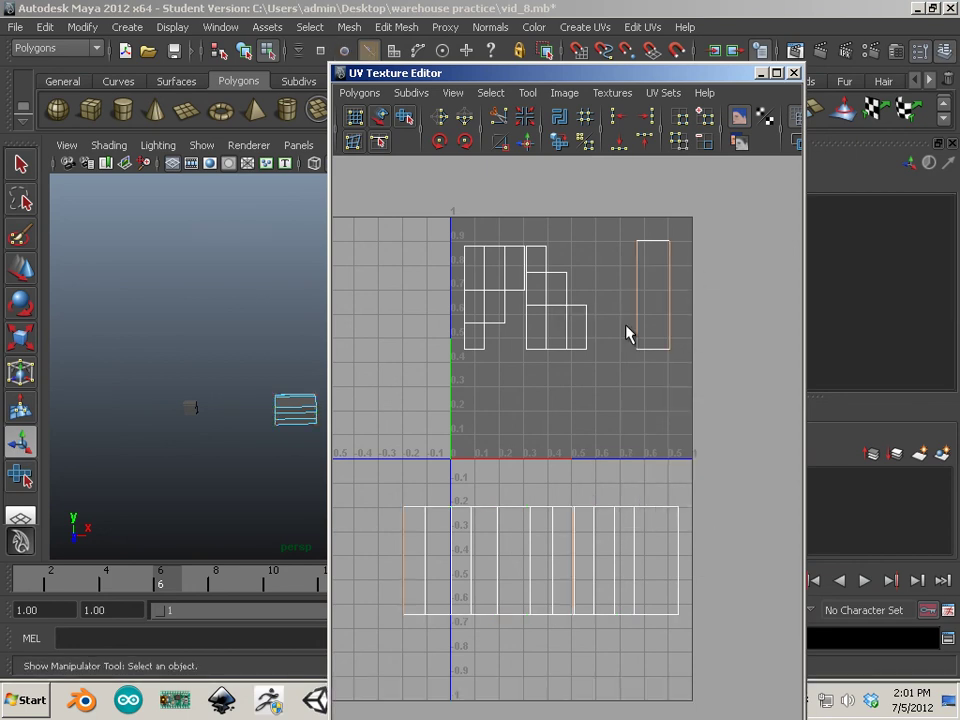
{"action": "left_click_drag", "start_coordinate": [697, 268], "coordinate": [627, 329]}
{"action": "left_click", "coordinate": [653, 354]}
{"action": "left_click", "coordinate": [670, 317]}
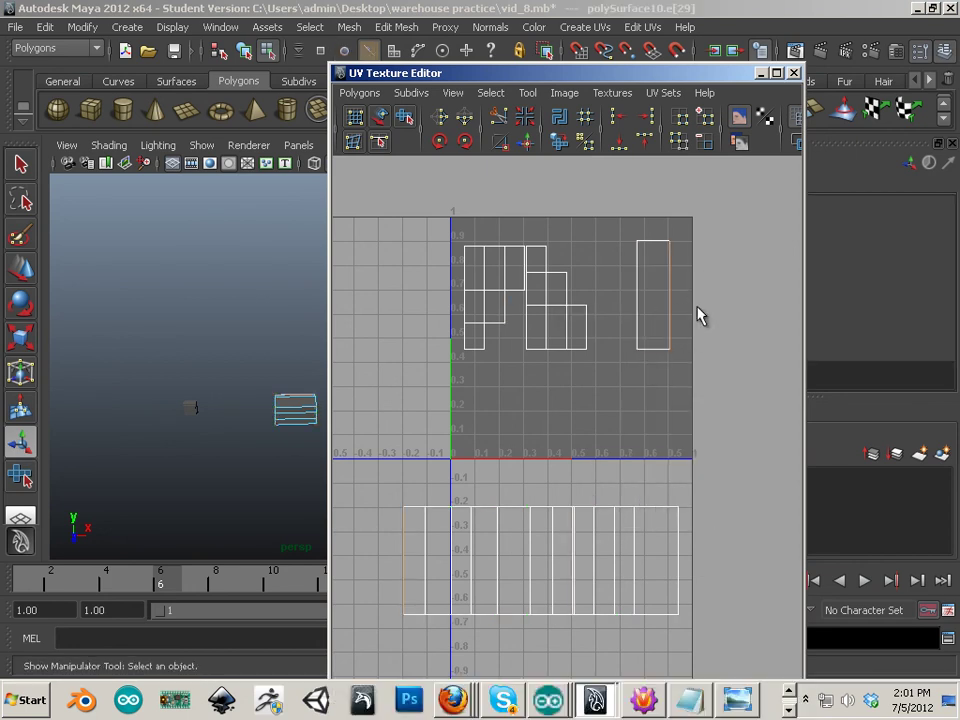
{"action": "left_click", "coordinate": [525, 144]}
Step: Select the UVs of both stepped shells and rotate them counterclockwise until they lie horizontally
{"action": "middle_click_drag", "start_coordinate": [468, 356], "coordinate": [545, 319], "text": "alt"}
{"action": "right_click_drag", "start_coordinate": [545, 319], "coordinate": [611, 313], "text": "alt"}
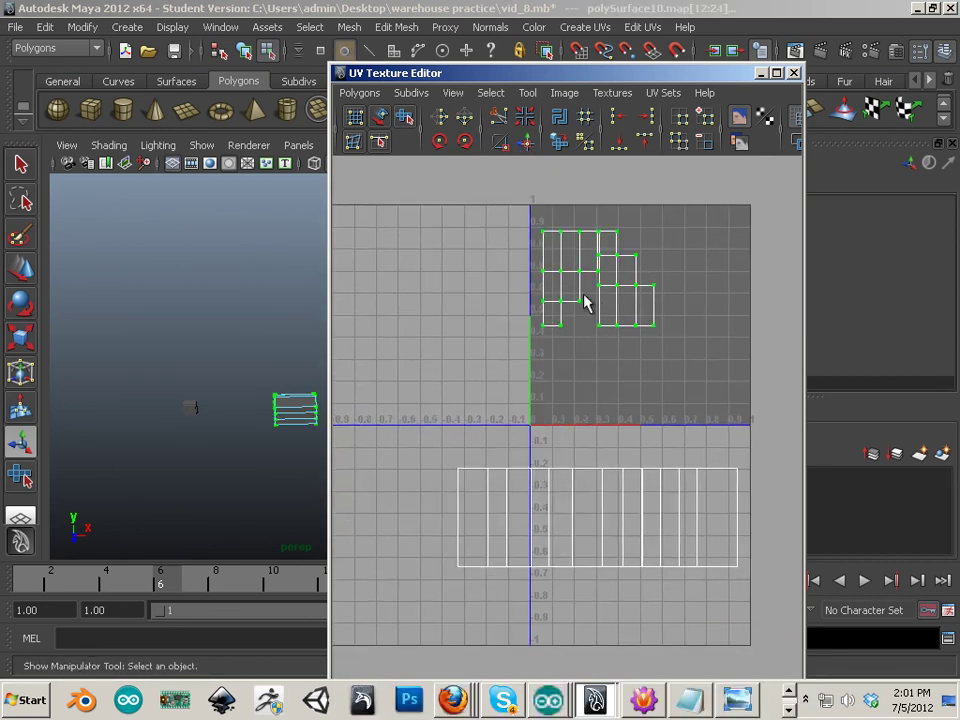
{"action": "left_click", "coordinate": [440, 141]}
{"action": "left_click", "coordinate": [440, 141]}
Step: Place the two stepped shells separately above the opposite ends of the long panel row
{"action": "mouse_move", "coordinate": [654, 270]}
{"action": "right_mouse_down"}
{"action": "mouse_move", "coordinate": [679, 269]}
{"action": "mouse_move", "coordinate": [666, 258]}
{"action": "right_mouse_up"}
{"action": "left_click", "coordinate": [634, 267]}
{"action": "key", "text": "w"}
{"action": "middle_click_drag", "start_coordinate": [606, 289], "coordinate": [670, 418]}
{"action": "left_click", "coordinate": [585, 337]}
{"action": "middle_click_drag", "start_coordinate": [583, 336], "coordinate": [516, 439]}
Step: Select all of polySurface10's UVs, then move and scale them down to fit inside the texture square
{"action": "left_click_drag", "start_coordinate": [511, 499], "coordinate": [764, 597]}
{"action": "left_click_drag", "start_coordinate": [598, 483], "coordinate": [641, 322]}
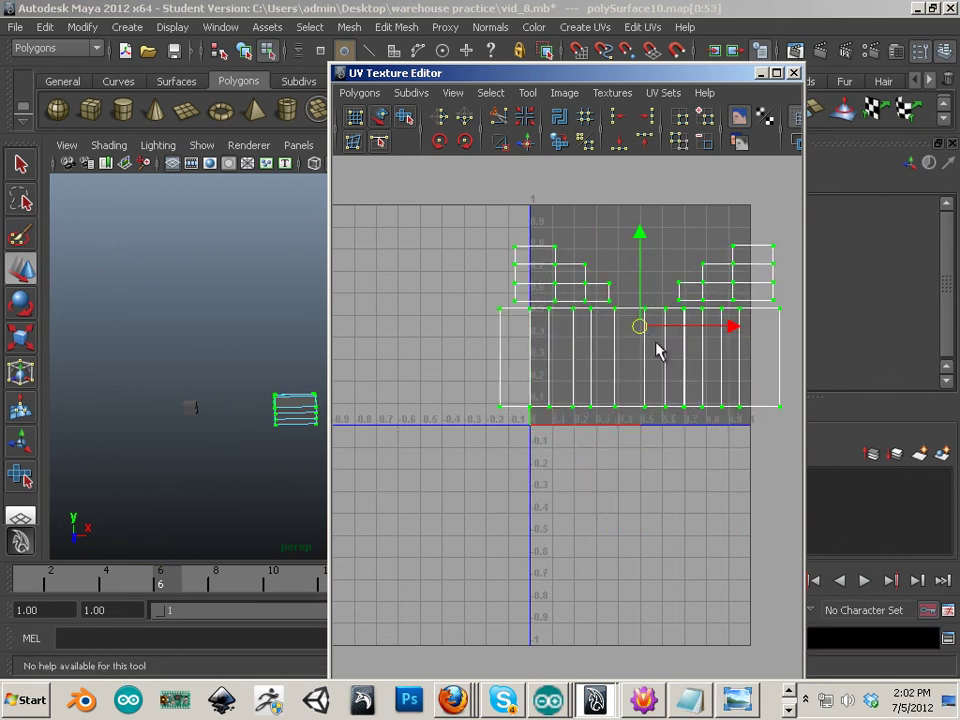
{"action": "key", "text": "r"}
{"action": "mouse_move", "coordinate": [645, 339]}
{"action": "middle_mouse_down"}
{"action": "mouse_move", "coordinate": [639, 330]}
{"action": "mouse_move", "coordinate": [652, 353]}
{"action": "middle_mouse_up"}
{"action": "left_click_drag", "start_coordinate": [652, 346], "coordinate": [651, 344]}
{"action": "scroll", "coordinate": [590, 445], "scroll_direction": "down", "scroll_amount": 3}
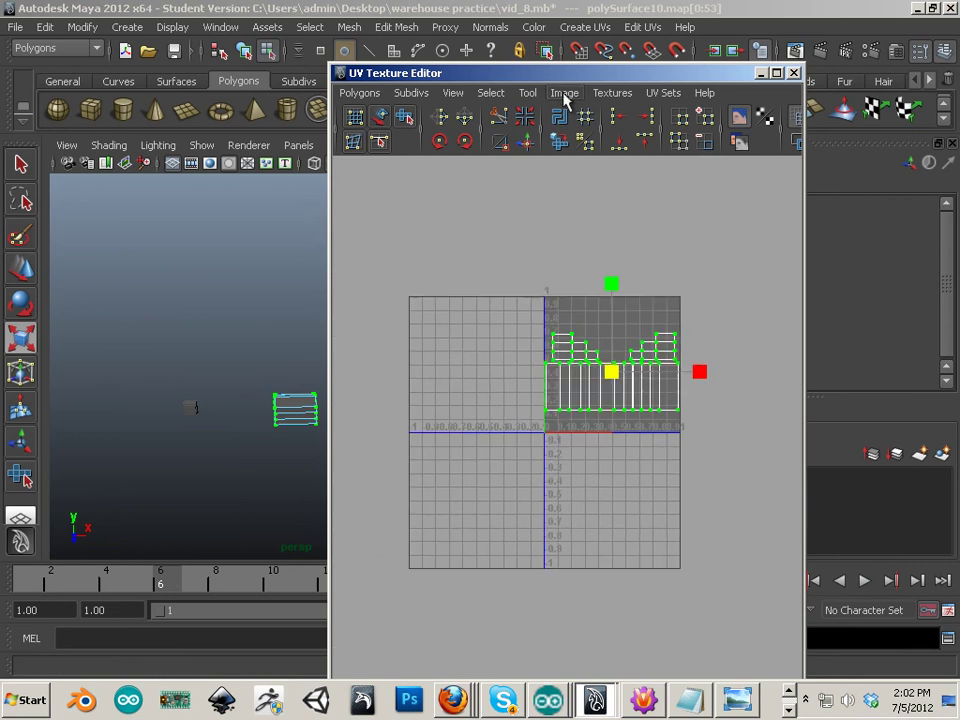
Step: Close the UV Texture Editor and move polySurface10 and polySurface4, as objects, along X toward the finished pieces
{"action": "left_click", "coordinate": [794, 73]}
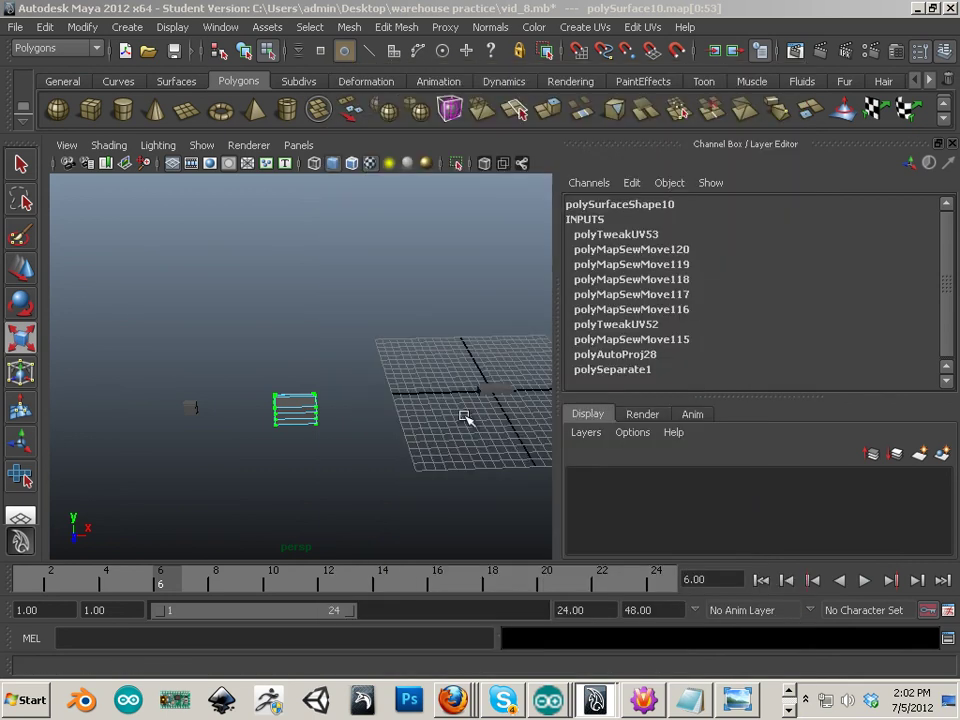
{"action": "right_click_drag", "start_coordinate": [314, 408], "coordinate": [380, 357]}
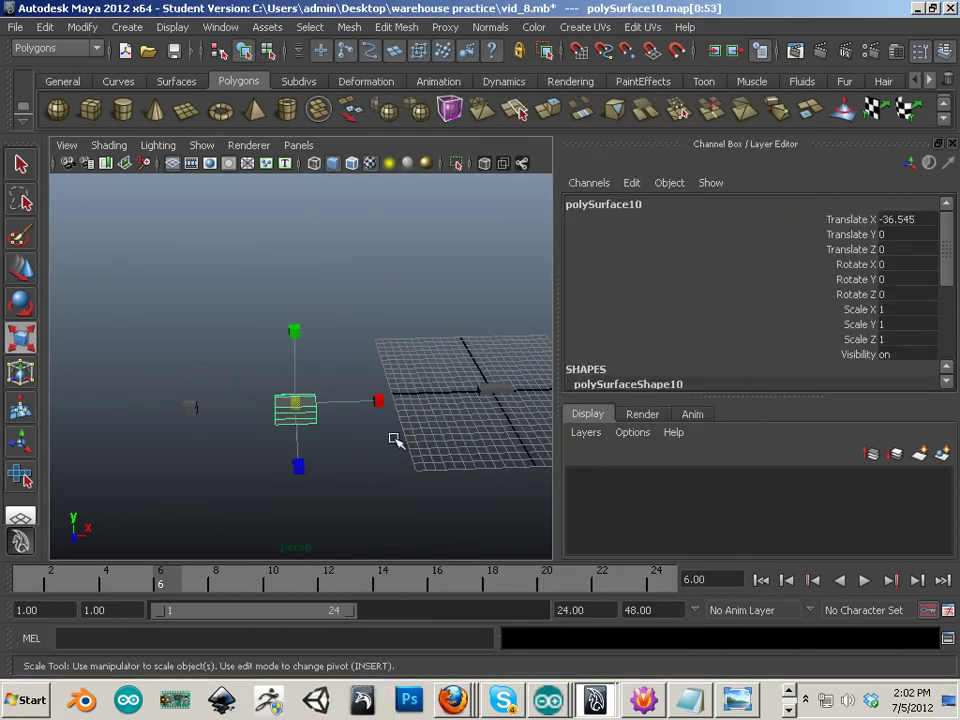
{"action": "key", "text": "w"}
{"action": "left_click_drag", "start_coordinate": [347, 402], "coordinate": [669, 439]}
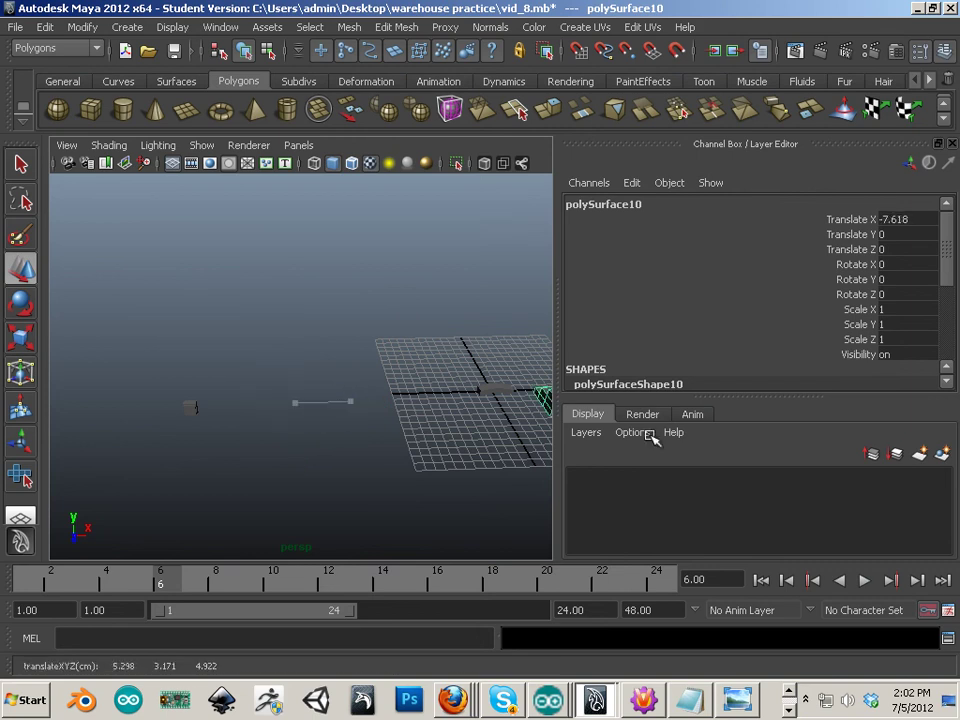
{"action": "middle_click_drag", "start_coordinate": [423, 412], "coordinate": [171, 411], "text": "alt"}
{"action": "left_click_drag", "start_coordinate": [363, 400], "coordinate": [695, 432]}
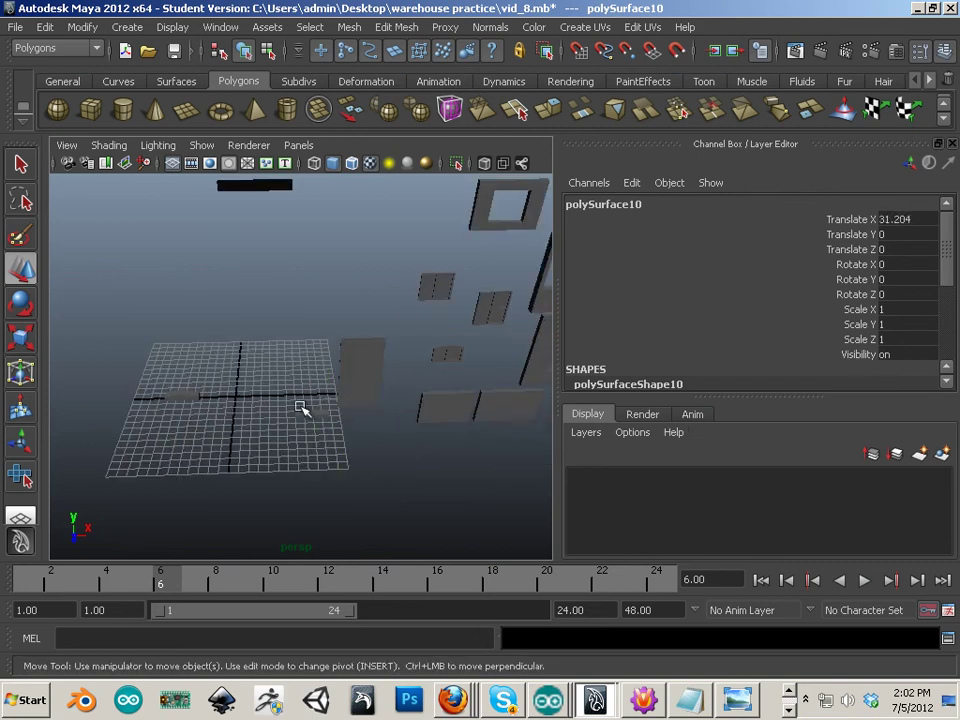
{"action": "left_click", "coordinate": [182, 396]}
{"action": "left_click_drag", "start_coordinate": [242, 392], "coordinate": [358, 390]}
Step: Select polySurface9, apply Automatic Mapping and show its layout in the UV Texture Editor
{"action": "middle_click_drag", "start_coordinate": [150, 446], "coordinate": [445, 450], "text": "alt"}
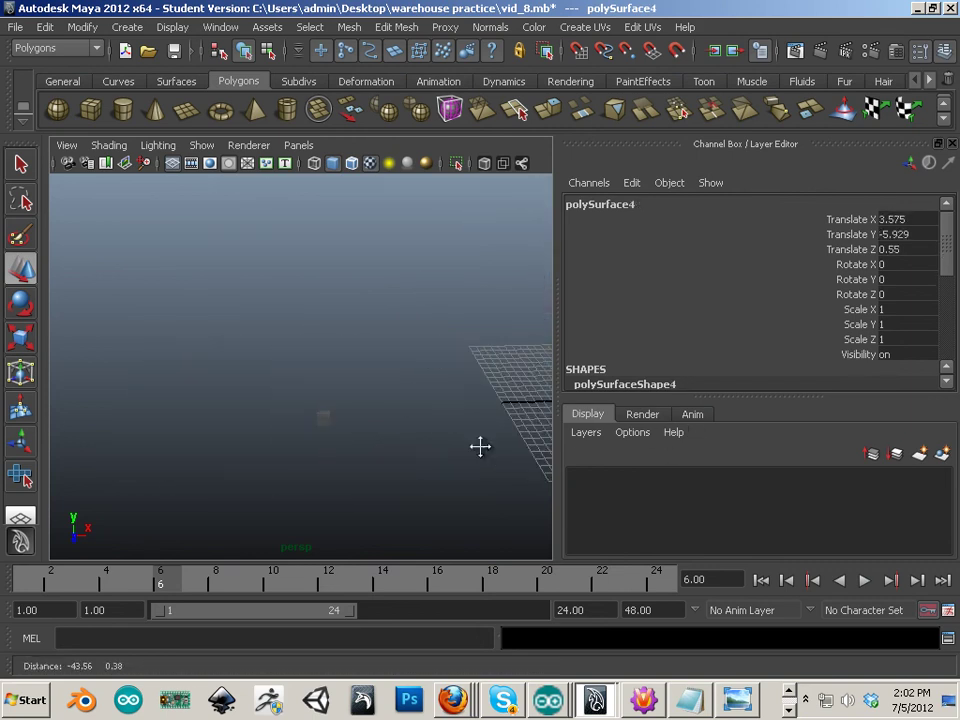
{"action": "left_click", "coordinate": [325, 418]}
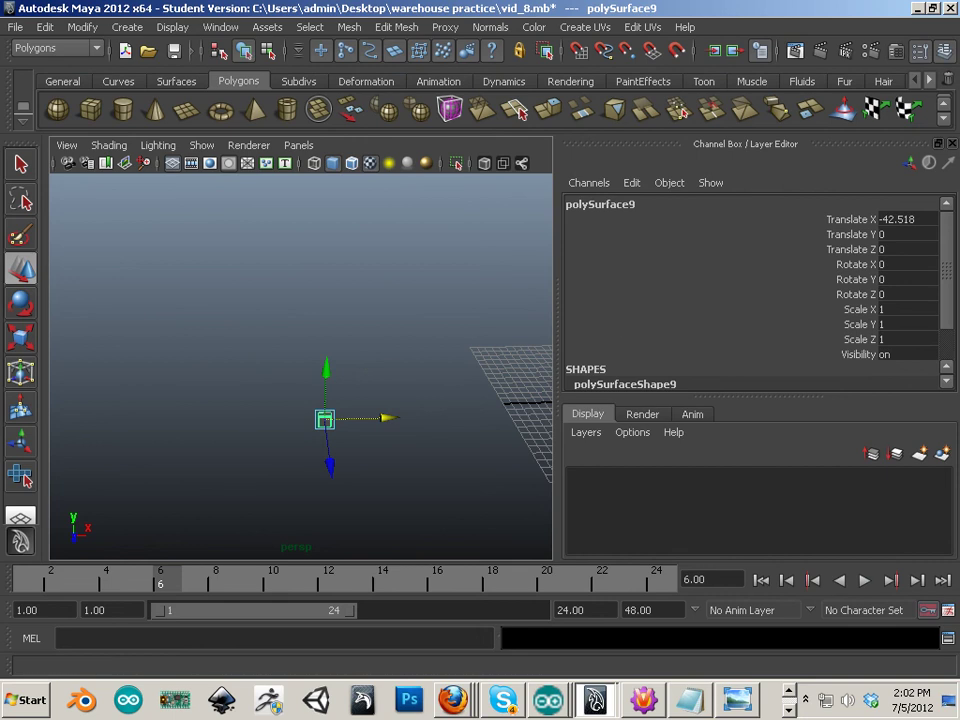
{"action": "left_click_drag", "start_coordinate": [958, 290], "coordinate": [432, 198]}
{"action": "left_click", "coordinate": [580, 28]}
{"action": "left_click", "coordinate": [595, 105]}
{"action": "left_click_drag", "start_coordinate": [578, 201], "coordinate": [278, 34]}
{"action": "right_click_drag", "start_coordinate": [327, 230], "coordinate": [575, 380], "text": "alt"}
{"action": "middle_click_drag", "start_coordinate": [575, 380], "coordinate": [418, 422], "text": "alt"}
{"action": "scroll", "coordinate": [418, 422], "scroll_direction": "up", "scroll_amount": 2}
Step: Switch to edge selection and Move and Sew two thin strips onto the right frame's inner vertical edges
{"action": "right_click_drag", "start_coordinate": [424, 352], "coordinate": [428, 315]}
{"action": "left_click", "coordinate": [433, 322]}
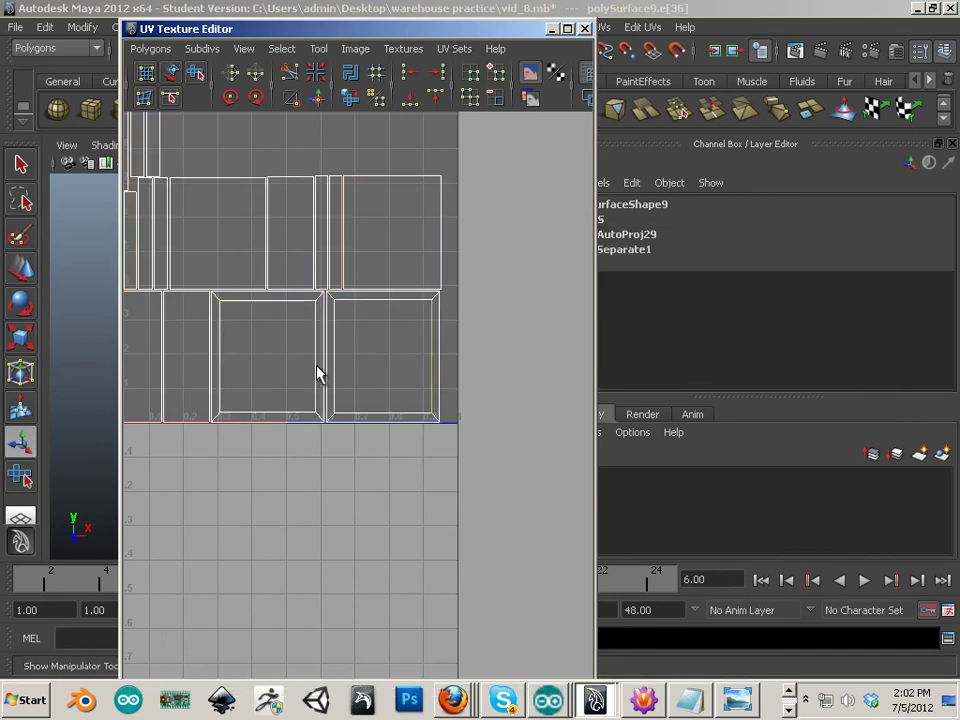
{"action": "left_click", "coordinate": [333, 362], "text": "shift"}
{"action": "middle_click_drag", "start_coordinate": [295, 355], "coordinate": [414, 393], "text": "alt"}
{"action": "left_click", "coordinate": [350, 97]}
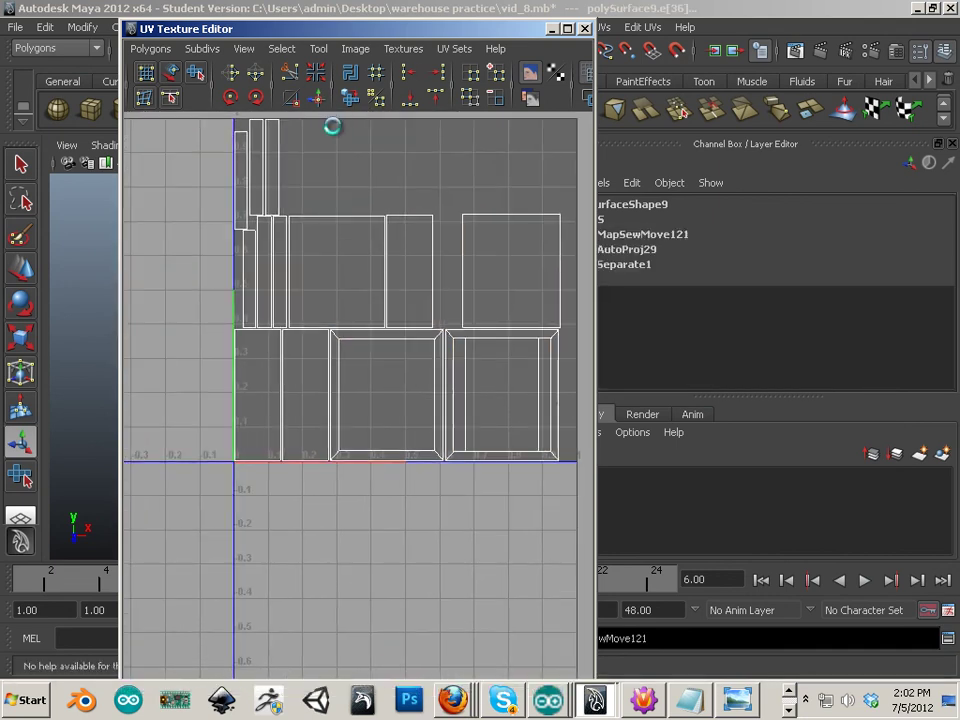
Step: Move and Sew two thin strips onto the left frame's inner upper and lower edges
{"action": "left_click", "coordinate": [407, 341]}
{"action": "left_click", "coordinate": [318, 99]}
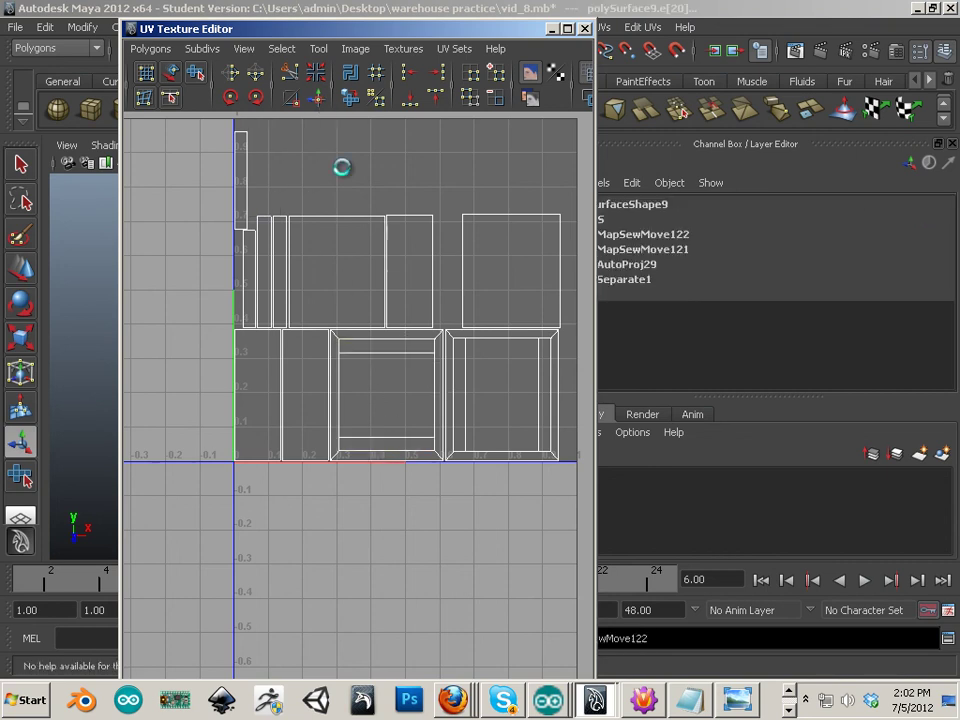
{"action": "middle_click_drag", "start_coordinate": [363, 268], "coordinate": [384, 279], "text": "alt"}
{"action": "middle_click_drag", "start_coordinate": [509, 381], "coordinate": [449, 371], "text": "alt"}
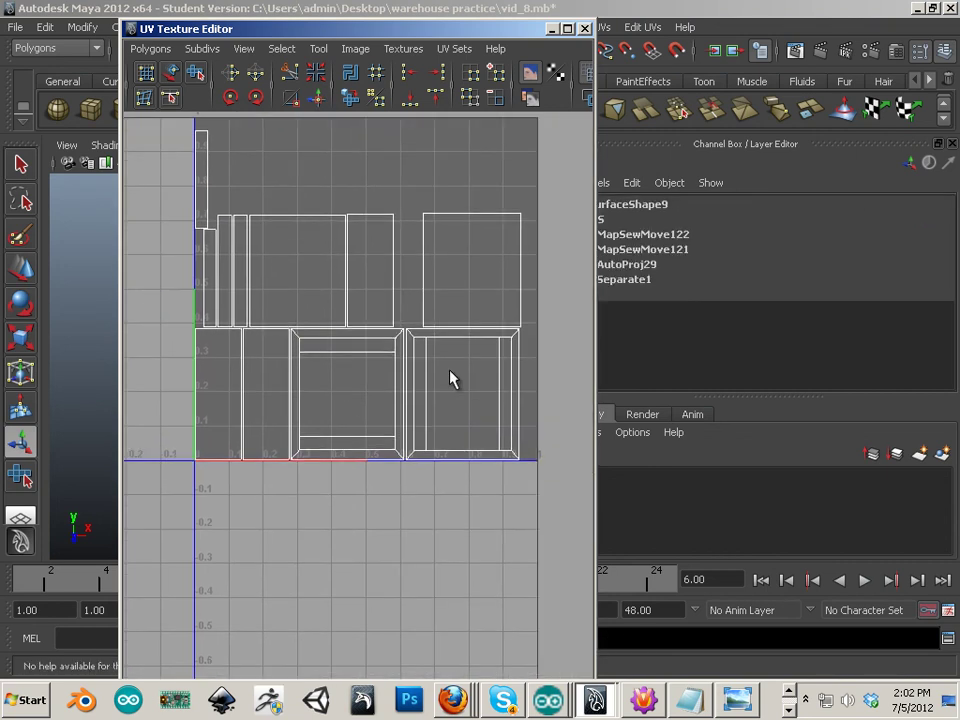
Step: Move and Sew the matching side panels onto the right frame's outer right edge and the left frame's bottom edge
{"action": "left_click", "coordinate": [517, 422]}
{"action": "middle_click_drag", "start_coordinate": [300, 302], "coordinate": [253, 323], "text": "alt"}
{"action": "left_click", "coordinate": [318, 101]}
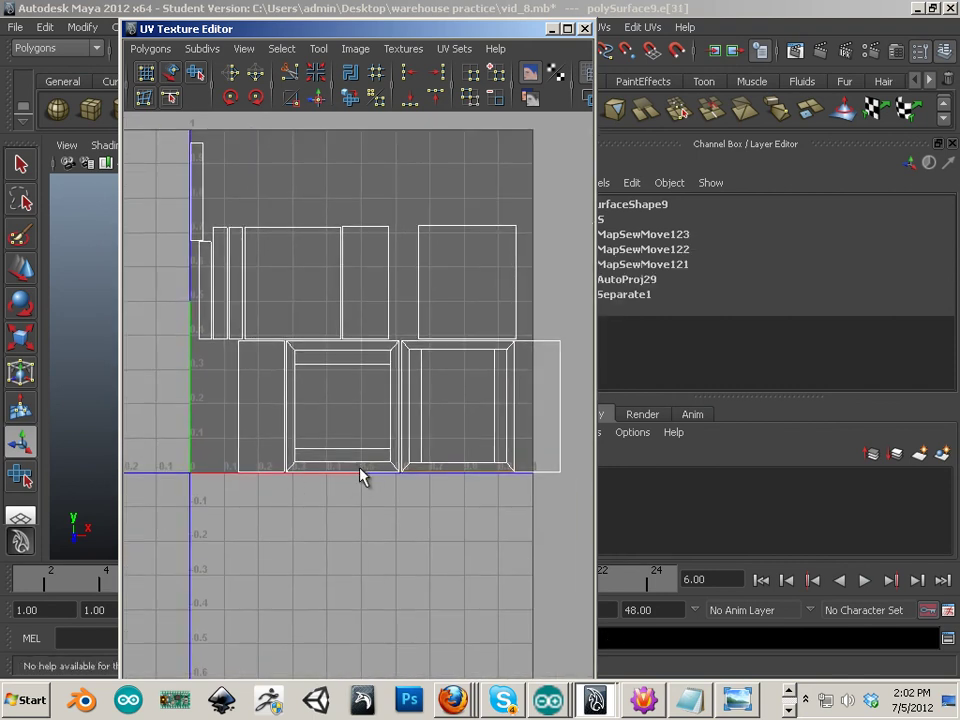
{"action": "left_click_drag", "start_coordinate": [344, 477], "coordinate": [337, 479]}
{"action": "left_click", "coordinate": [317, 100]}
Step: Move and Sew the adjacent side panel onto the left frame's outer left edge
{"action": "middle_click_drag", "start_coordinate": [317, 369], "coordinate": [418, 366], "text": "alt"}
{"action": "scroll", "coordinate": [418, 366], "scroll_direction": "up", "scroll_amount": 1}
{"action": "left_click", "coordinate": [347, 378]}
{"action": "middle_click_drag", "start_coordinate": [364, 400], "coordinate": [270, 403], "text": "alt"}
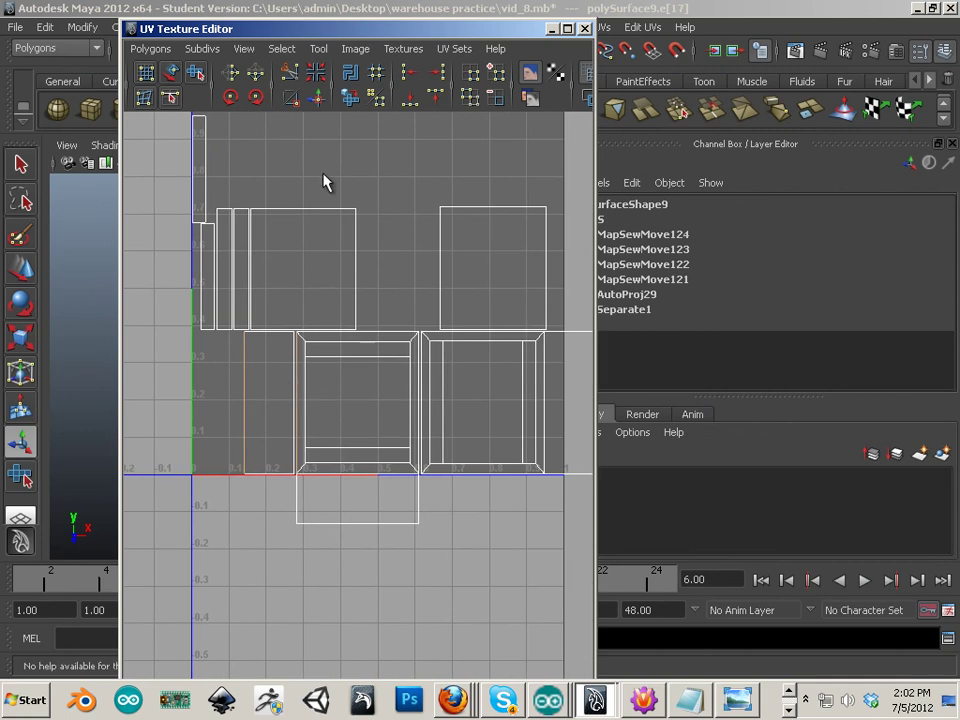
{"action": "left_click", "coordinate": [317, 100]}
Step: Select the top edge of the loose panel above the right frame and Move and Sew it to its matching thin strip
{"action": "middle_click_drag", "start_coordinate": [380, 254], "coordinate": [341, 350], "text": "alt"}
{"action": "scroll", "coordinate": [342, 357], "scroll_direction": "down", "scroll_amount": 1}
{"action": "left_click", "coordinate": [342, 438]}
{"action": "middle_click_drag", "start_coordinate": [316, 422], "coordinate": [356, 349], "text": "alt"}
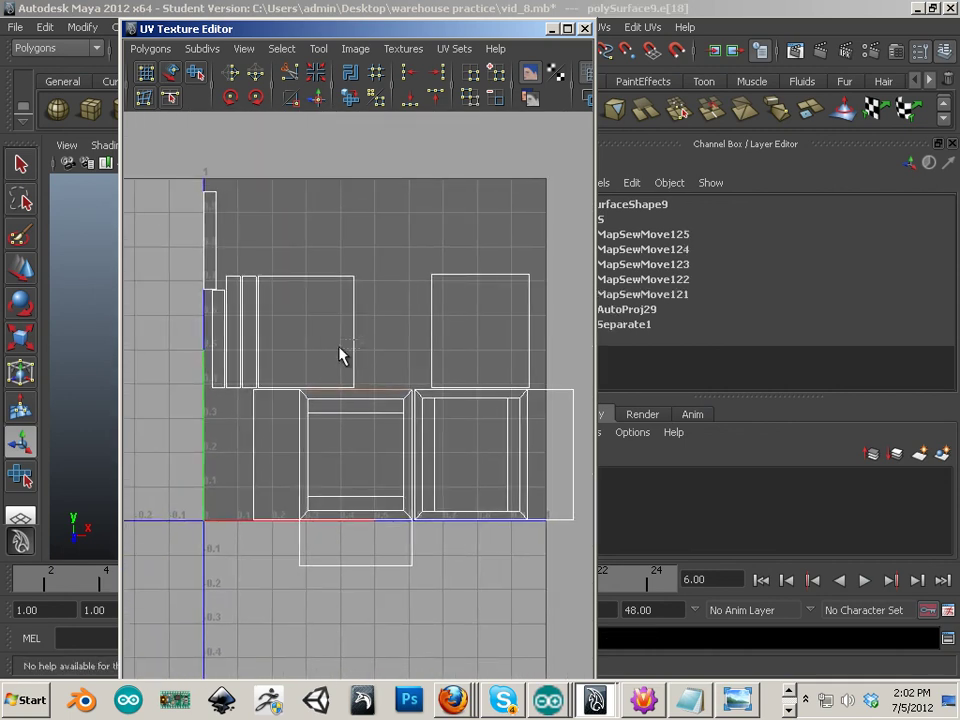
{"action": "left_click", "coordinate": [464, 522]}
{"action": "scroll", "coordinate": [475, 430], "scroll_direction": "up", "scroll_amount": 3}
{"action": "middle_click_drag", "start_coordinate": [503, 478], "coordinate": [465, 390], "text": "alt"}
{"action": "left_click", "coordinate": [472, 310]}
{"action": "scroll", "coordinate": [407, 369], "scroll_direction": "down", "scroll_amount": 3}
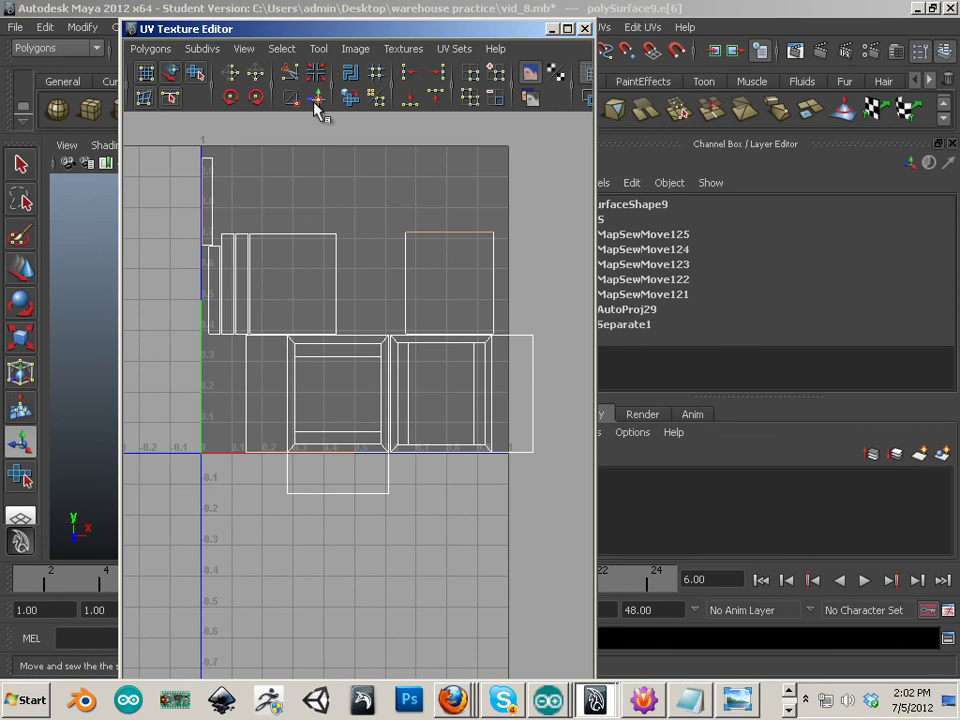
{"action": "left_click", "coordinate": [315, 102]}
Step: Move and Sew the second thin strip onto the opposite side of that panel
{"action": "middle_click_drag", "start_coordinate": [338, 230], "coordinate": [457, 249], "text": "alt"}
{"action": "left_click", "coordinate": [326, 238]}
{"action": "left_click", "coordinate": [219, 222]}
{"action": "left_click", "coordinate": [317, 102]}
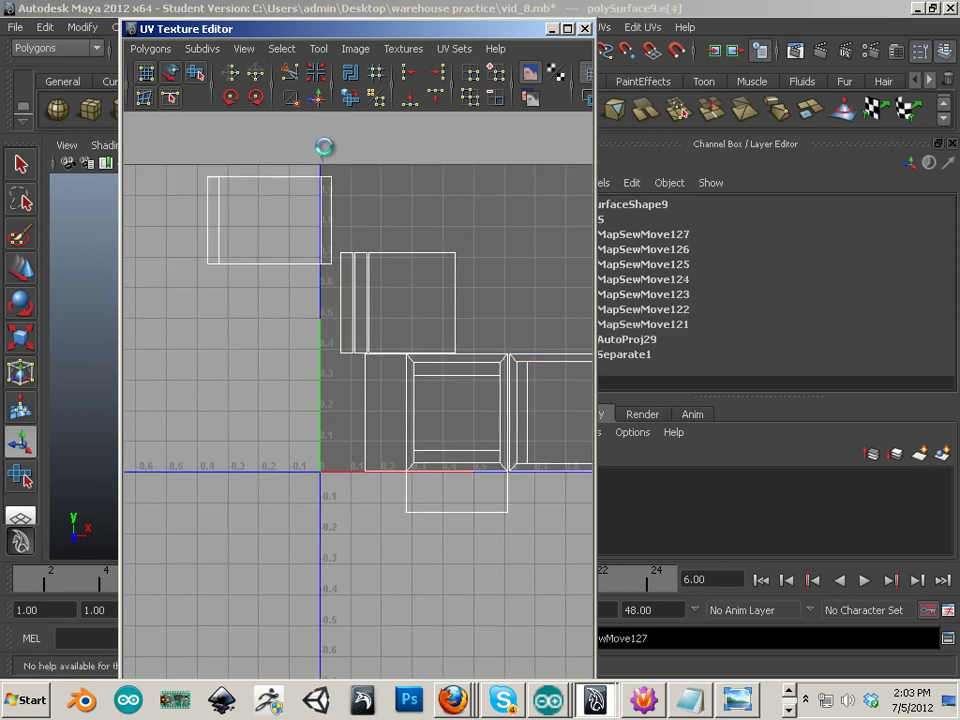
Step: Try to sew the thin strip at the middle panel group's left to the panel's far edge, and undo it
{"action": "middle_click_drag", "start_coordinate": [354, 259], "coordinate": [341, 275], "text": "alt"}
{"action": "right_click_drag", "start_coordinate": [341, 275], "coordinate": [272, 304], "text": "alt"}
{"action": "left_click_drag", "start_coordinate": [272, 304], "coordinate": [272, 325]}
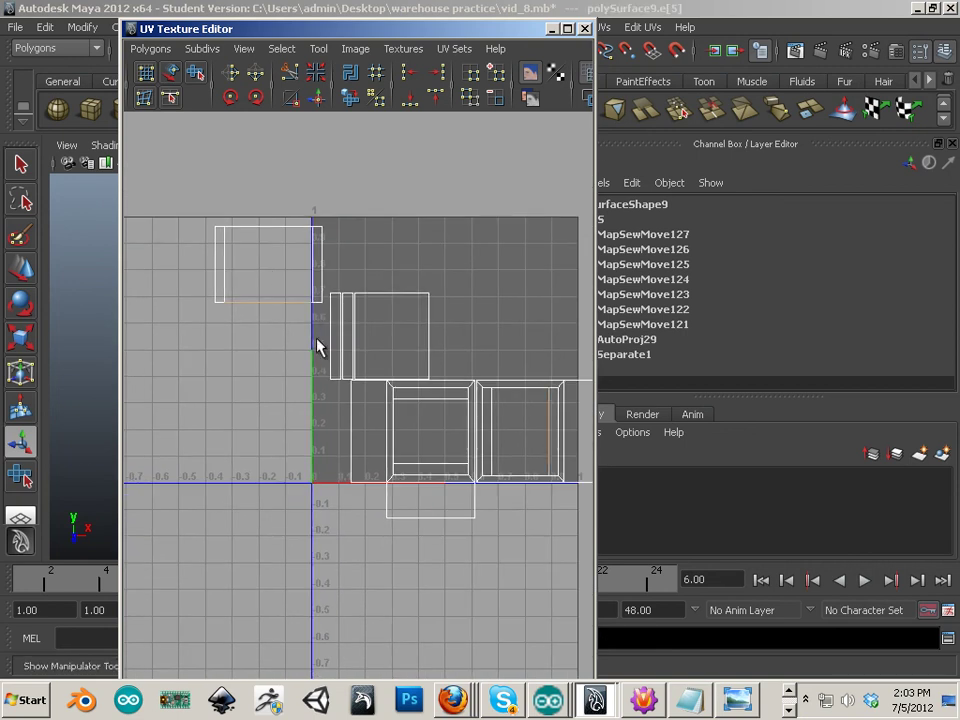
{"action": "left_click_drag", "start_coordinate": [263, 213], "coordinate": [261, 247]}
{"action": "left_click", "coordinate": [317, 253]}
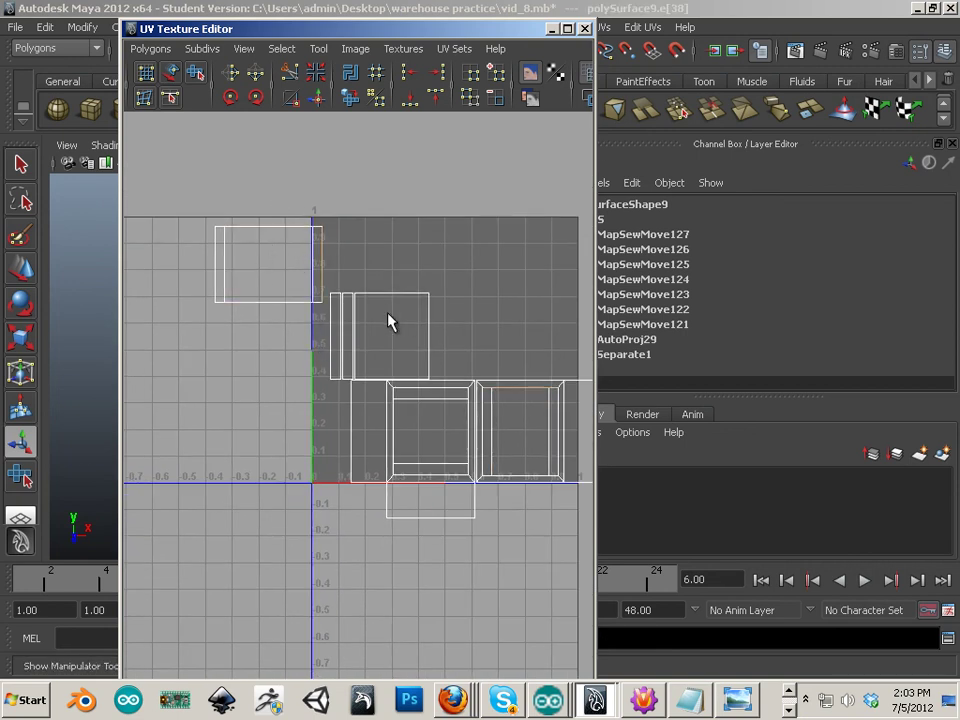
{"action": "middle_click_drag", "start_coordinate": [397, 316], "coordinate": [331, 290], "text": "alt"}
{"action": "right_click_drag", "start_coordinate": [331, 290], "coordinate": [383, 304], "text": "alt"}
{"action": "left_click_drag", "start_coordinate": [383, 304], "coordinate": [349, 311]}
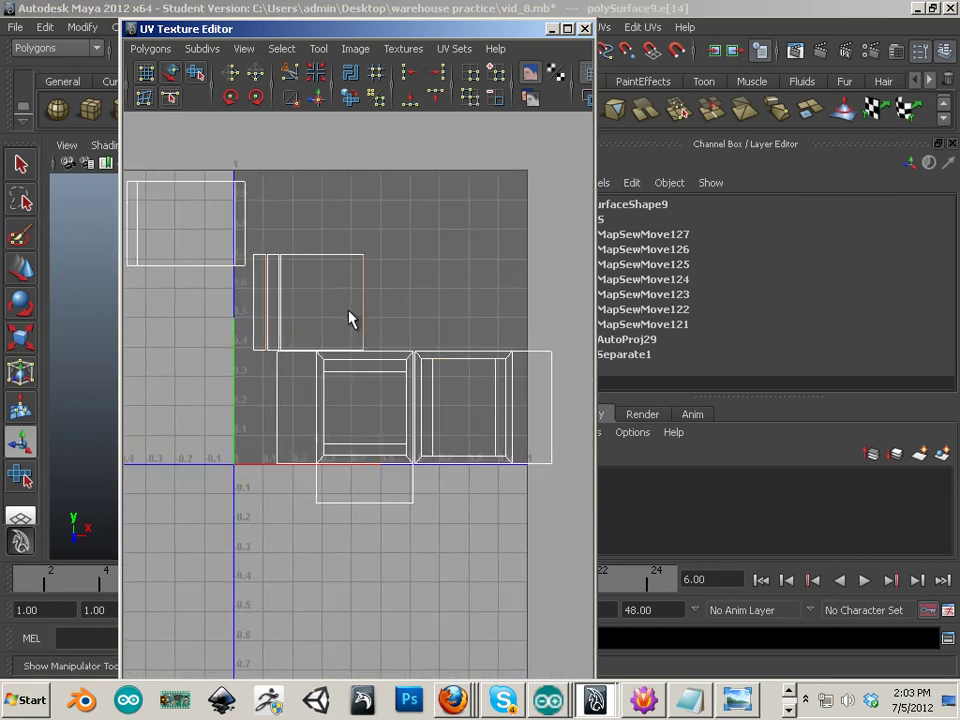
{"action": "left_click", "coordinate": [316, 99]}
{"action": "key", "text": "ctrl+z"}
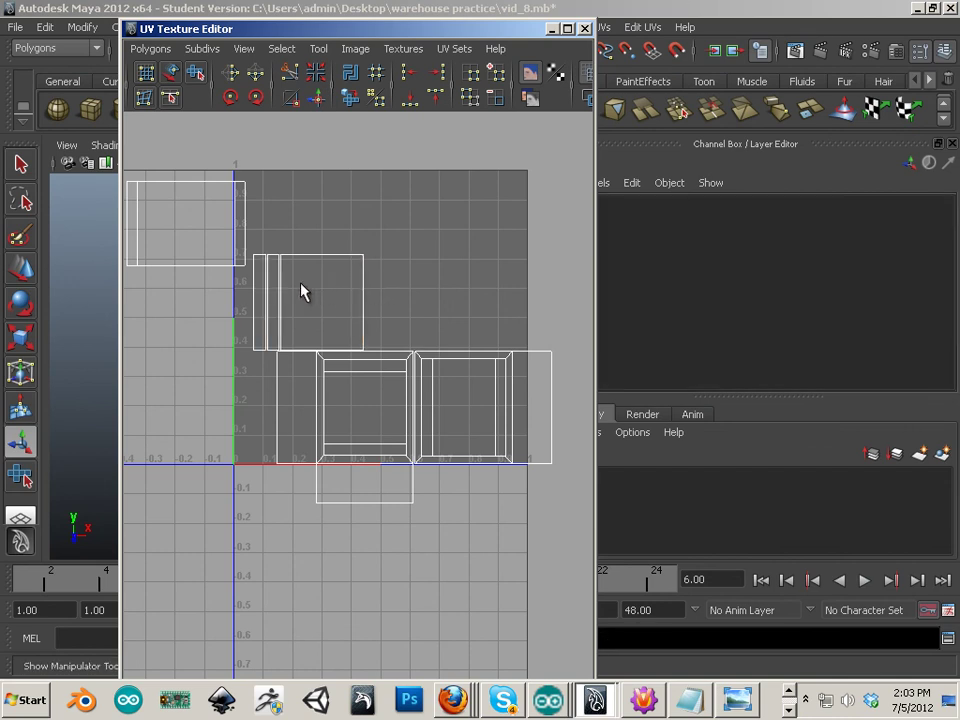
Step: Move and Sew the two thin strips onto opposite sides of the loose panel above the left frame
{"action": "left_click", "coordinate": [277, 290]}
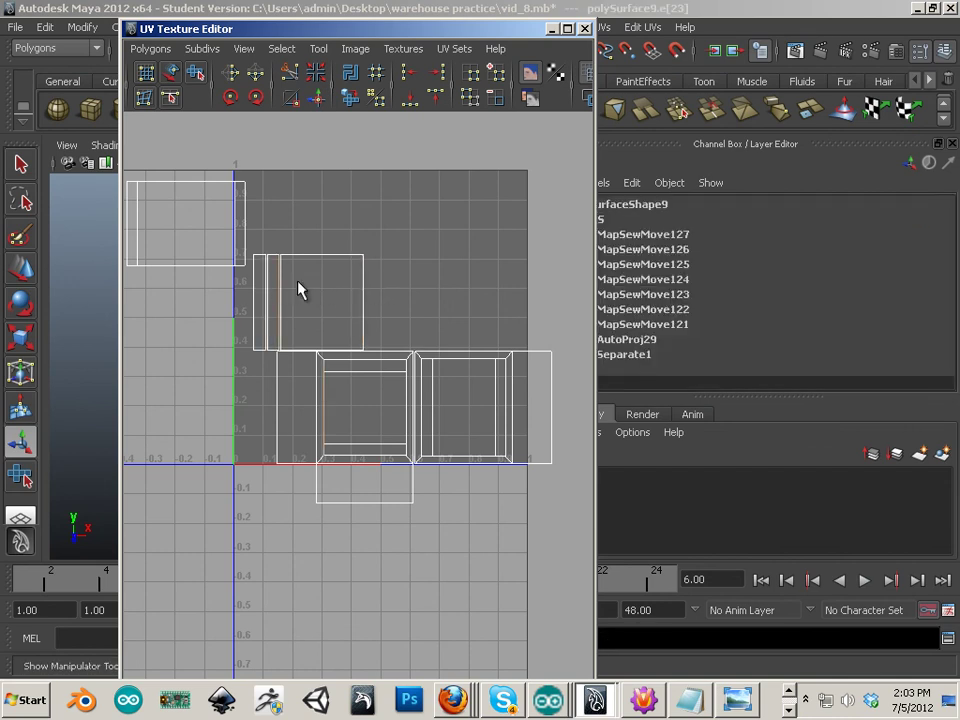
{"action": "left_click", "coordinate": [362, 300]}
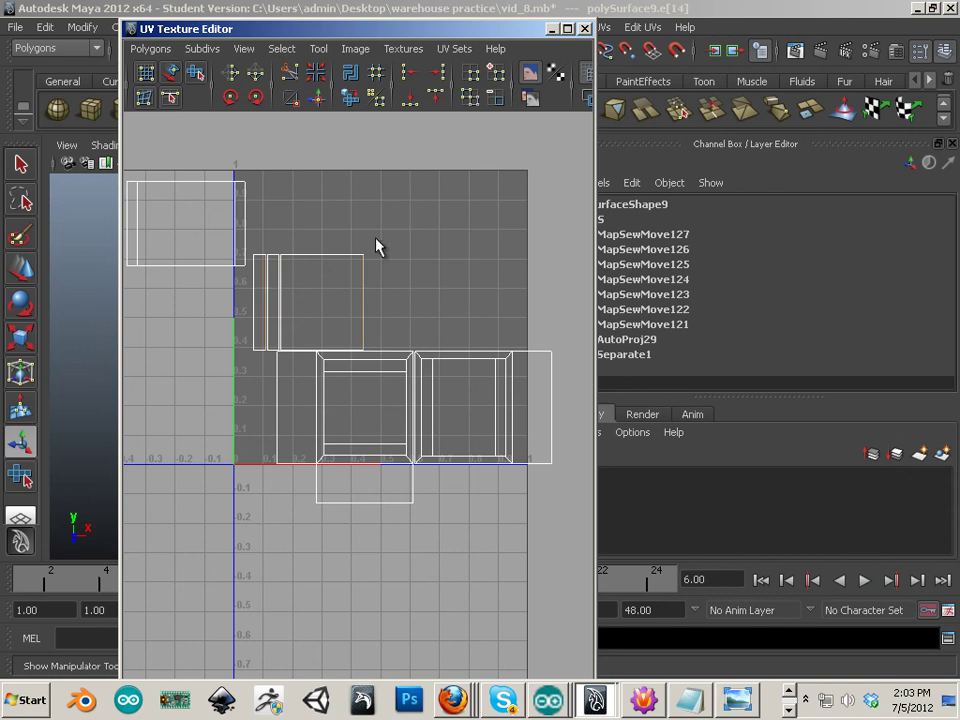
{"action": "left_click", "coordinate": [316, 100]}
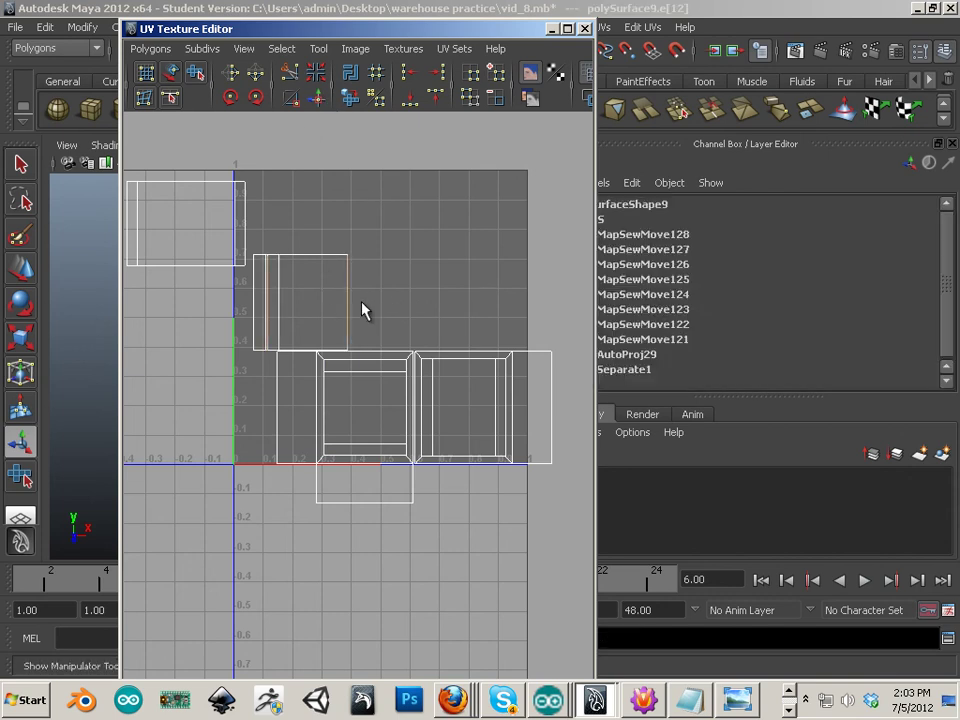
{"action": "left_click", "coordinate": [316, 101]}
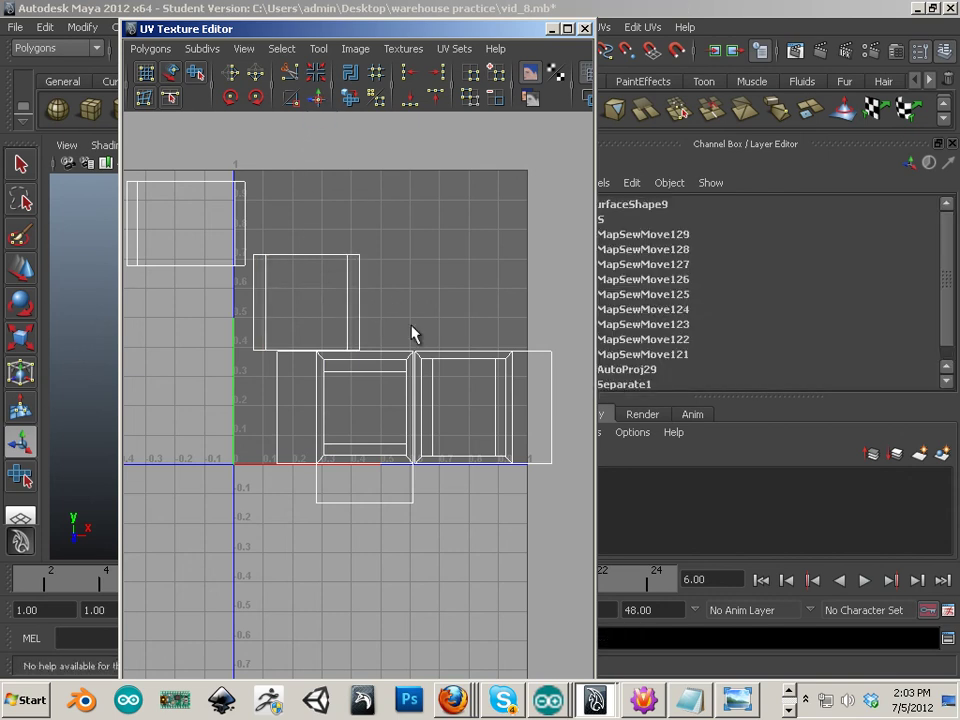
Step: Select the sewn panel with its two side strips as UVs and move it to the texture square's upper right corner
{"action": "left_click", "coordinate": [425, 308]}
{"action": "scroll", "coordinate": [353, 272], "scroll_direction": "down", "scroll_amount": 2}
{"action": "left_click_drag", "start_coordinate": [361, 272], "coordinate": [329, 305]}
{"action": "right_click", "coordinate": [361, 288], "text": "ctrl"}
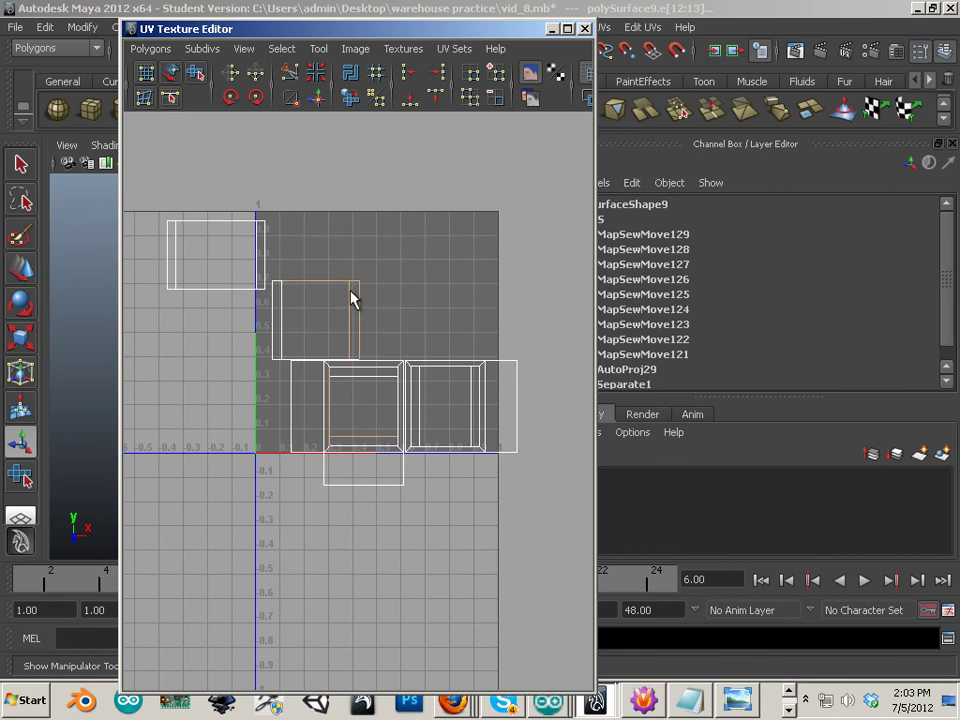
{"action": "right_click_drag", "start_coordinate": [352, 291], "coordinate": [405, 278]}
{"action": "right_click_drag", "start_coordinate": [352, 300], "coordinate": [394, 273], "text": "ctrl"}
{"action": "key", "text": "w"}
{"action": "left_click_drag", "start_coordinate": [321, 321], "coordinate": [466, 255]}
Step: Reselect all UVs of the upper right panel shell and shift it fully inside the texture square
{"action": "right_click_drag", "start_coordinate": [446, 289], "coordinate": [448, 247]}
{"action": "left_click", "coordinate": [453, 293]}
{"action": "left_click", "coordinate": [467, 214]}
{"action": "left_click", "coordinate": [416, 246]}
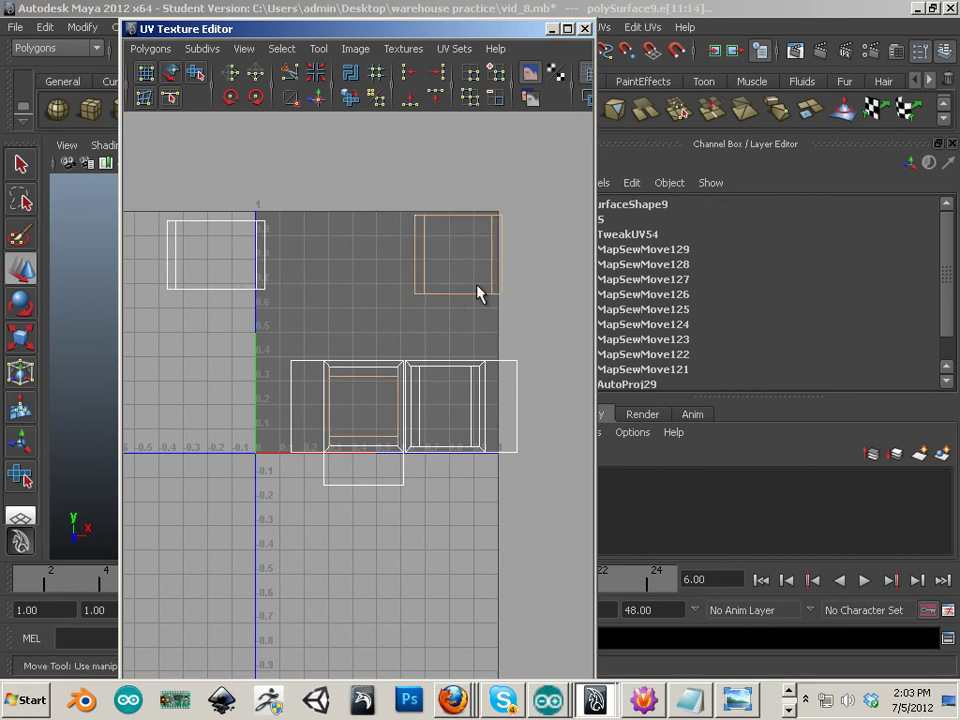
{"action": "right_click_drag", "start_coordinate": [478, 288], "coordinate": [521, 281]}
{"action": "left_click_drag", "start_coordinate": [401, 189], "coordinate": [533, 309]}
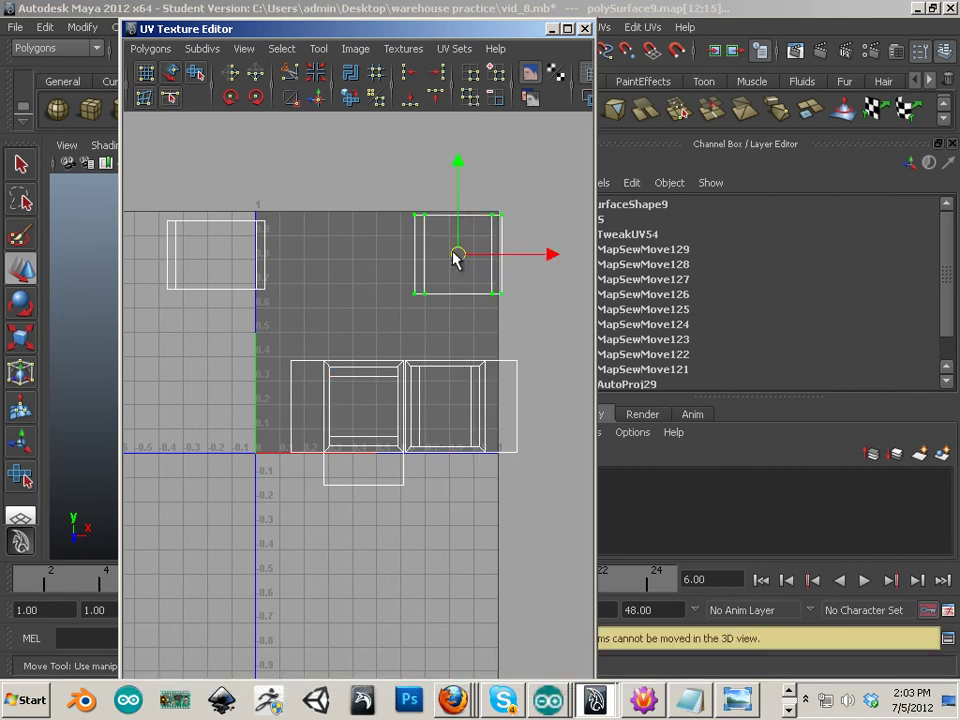
{"action": "left_click_drag", "start_coordinate": [455, 254], "coordinate": [446, 259]}
Step: Move the other panel shell beside the upper right one, and the joined frame shells up inside the texture square beneath them
{"action": "left_click_drag", "start_coordinate": [222, 275], "coordinate": [282, 306]}
{"action": "left_click_drag", "start_coordinate": [215, 246], "coordinate": [343, 248]}
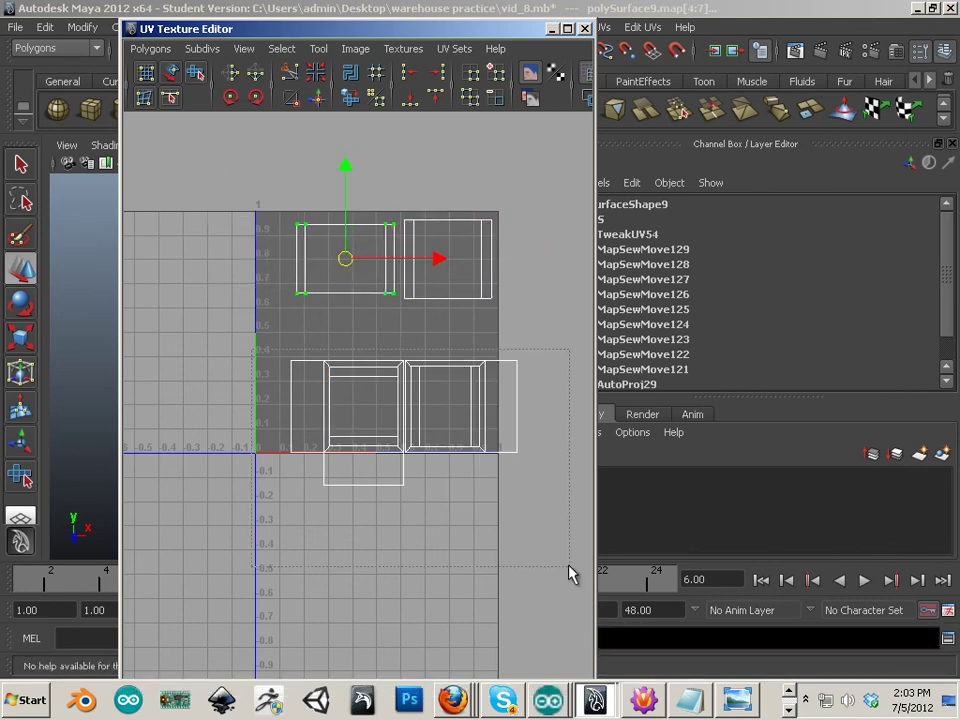
{"action": "left_click_drag", "start_coordinate": [250, 350], "coordinate": [557, 553]}
{"action": "left_click_drag", "start_coordinate": [413, 424], "coordinate": [390, 378]}
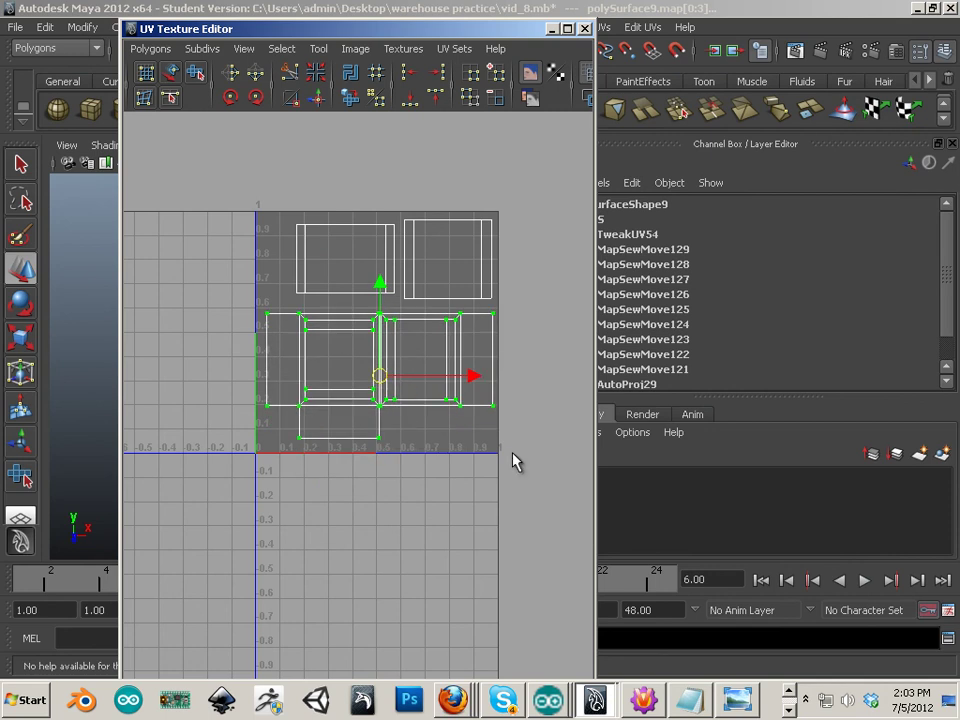
{"action": "left_click", "coordinate": [513, 454]}
Step: Close the UV editor, return to object selection, and move the finished piece along X to the set-aside pieces
{"action": "left_click", "coordinate": [585, 29]}
{"action": "scroll", "coordinate": [420, 408], "scroll_direction": "down", "scroll_amount": 5}
{"action": "right_click_drag", "start_coordinate": [316, 395], "coordinate": [395, 359]}
{"action": "left_click_drag", "start_coordinate": [395, 359], "coordinate": [290, 457]}
{"action": "middle_click_drag", "start_coordinate": [384, 400], "coordinate": [277, 406], "text": "alt"}
{"action": "left_click", "coordinate": [277, 394]}
{"action": "left_click_drag", "start_coordinate": [253, 360], "coordinate": [190, 418]}
{"action": "left_click_drag", "start_coordinate": [250, 402], "coordinate": [440, 412]}
{"action": "left_click_drag", "start_coordinate": [112, 340], "coordinate": [64, 388]}
{"action": "scroll", "coordinate": [426, 433], "scroll_direction": "down", "scroll_amount": 6}
{"action": "middle_click_drag", "start_coordinate": [350, 437], "coordinate": [274, 434], "text": "alt"}
{"action": "left_click_drag", "start_coordinate": [274, 434], "coordinate": [276, 405], "text": "alt"}
{"action": "scroll", "coordinate": [350, 446], "scroll_direction": "up", "scroll_amount": 5}
{"action": "middle_click_drag", "start_coordinate": [350, 446], "coordinate": [412, 447], "text": "alt"}
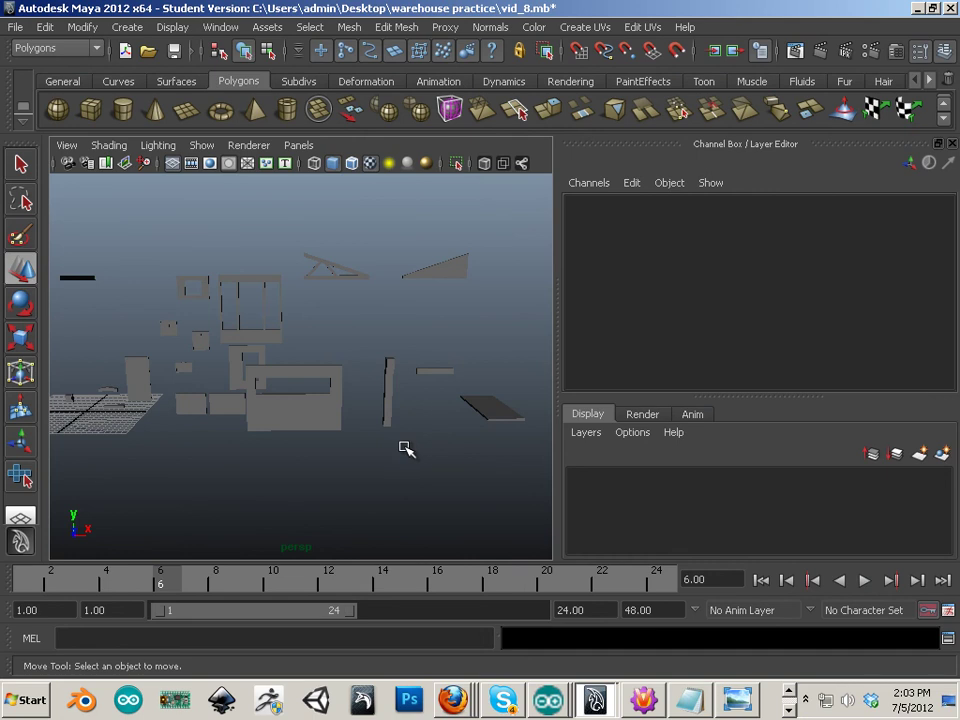